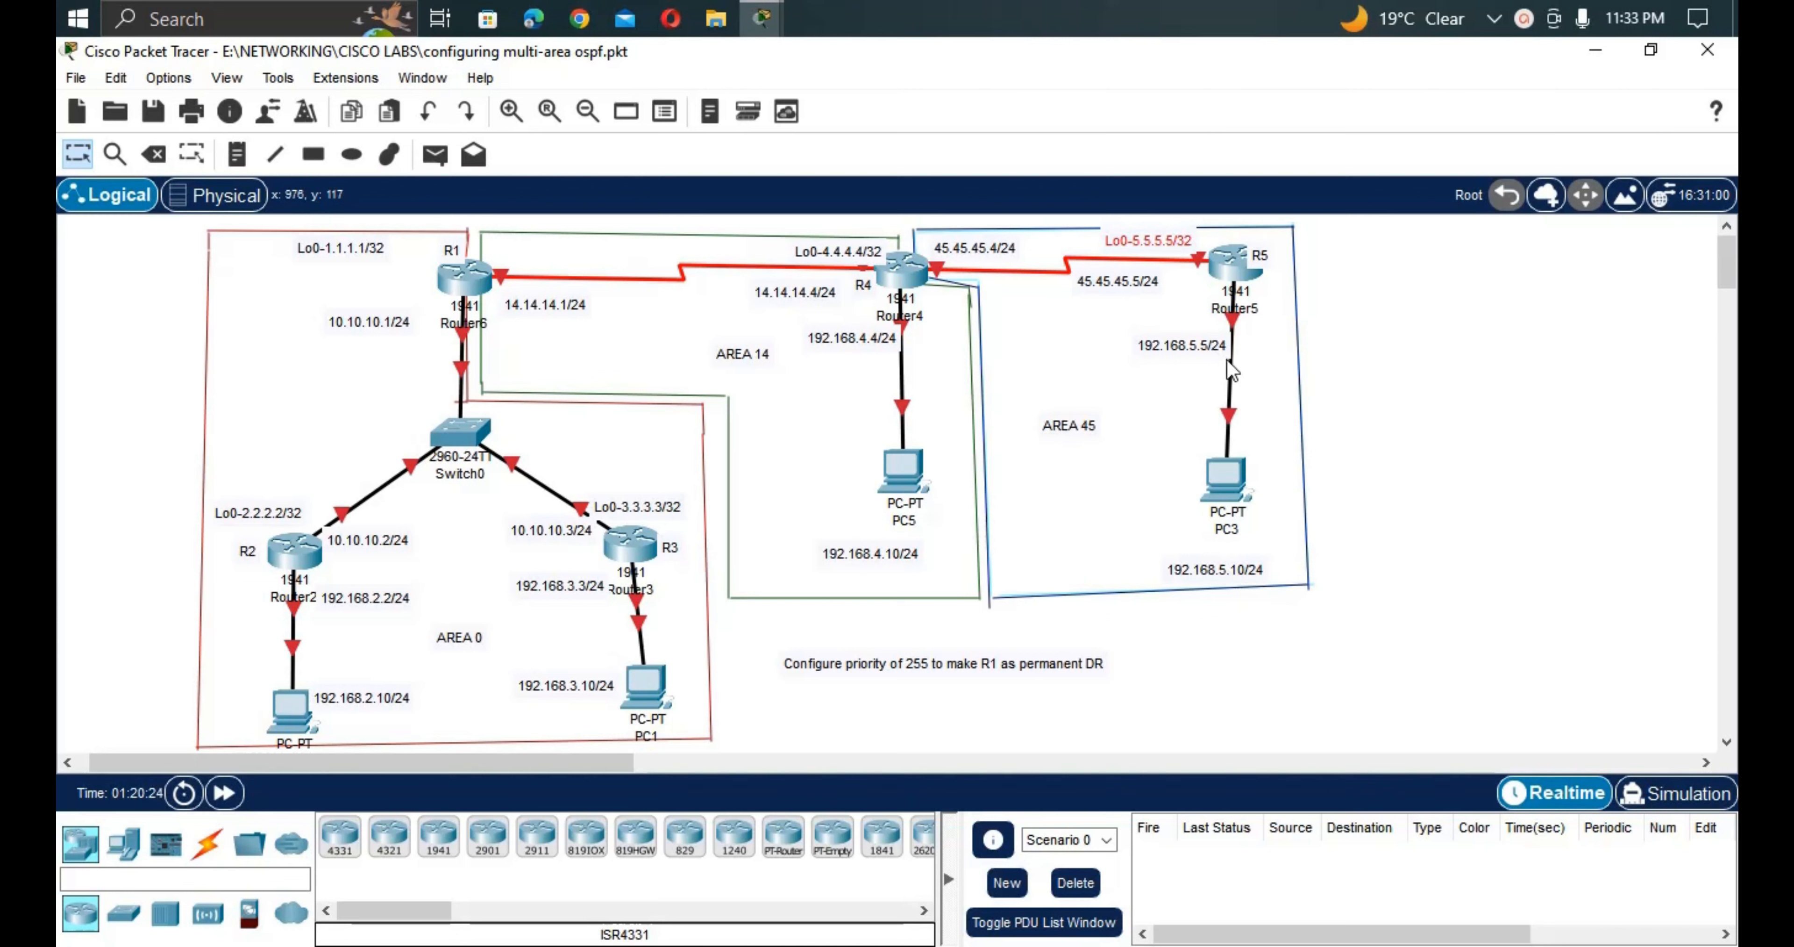
Move the note about configuring priority 255 for R1 slightly within the empty space below Area 14.
mouse_move(1232, 371)
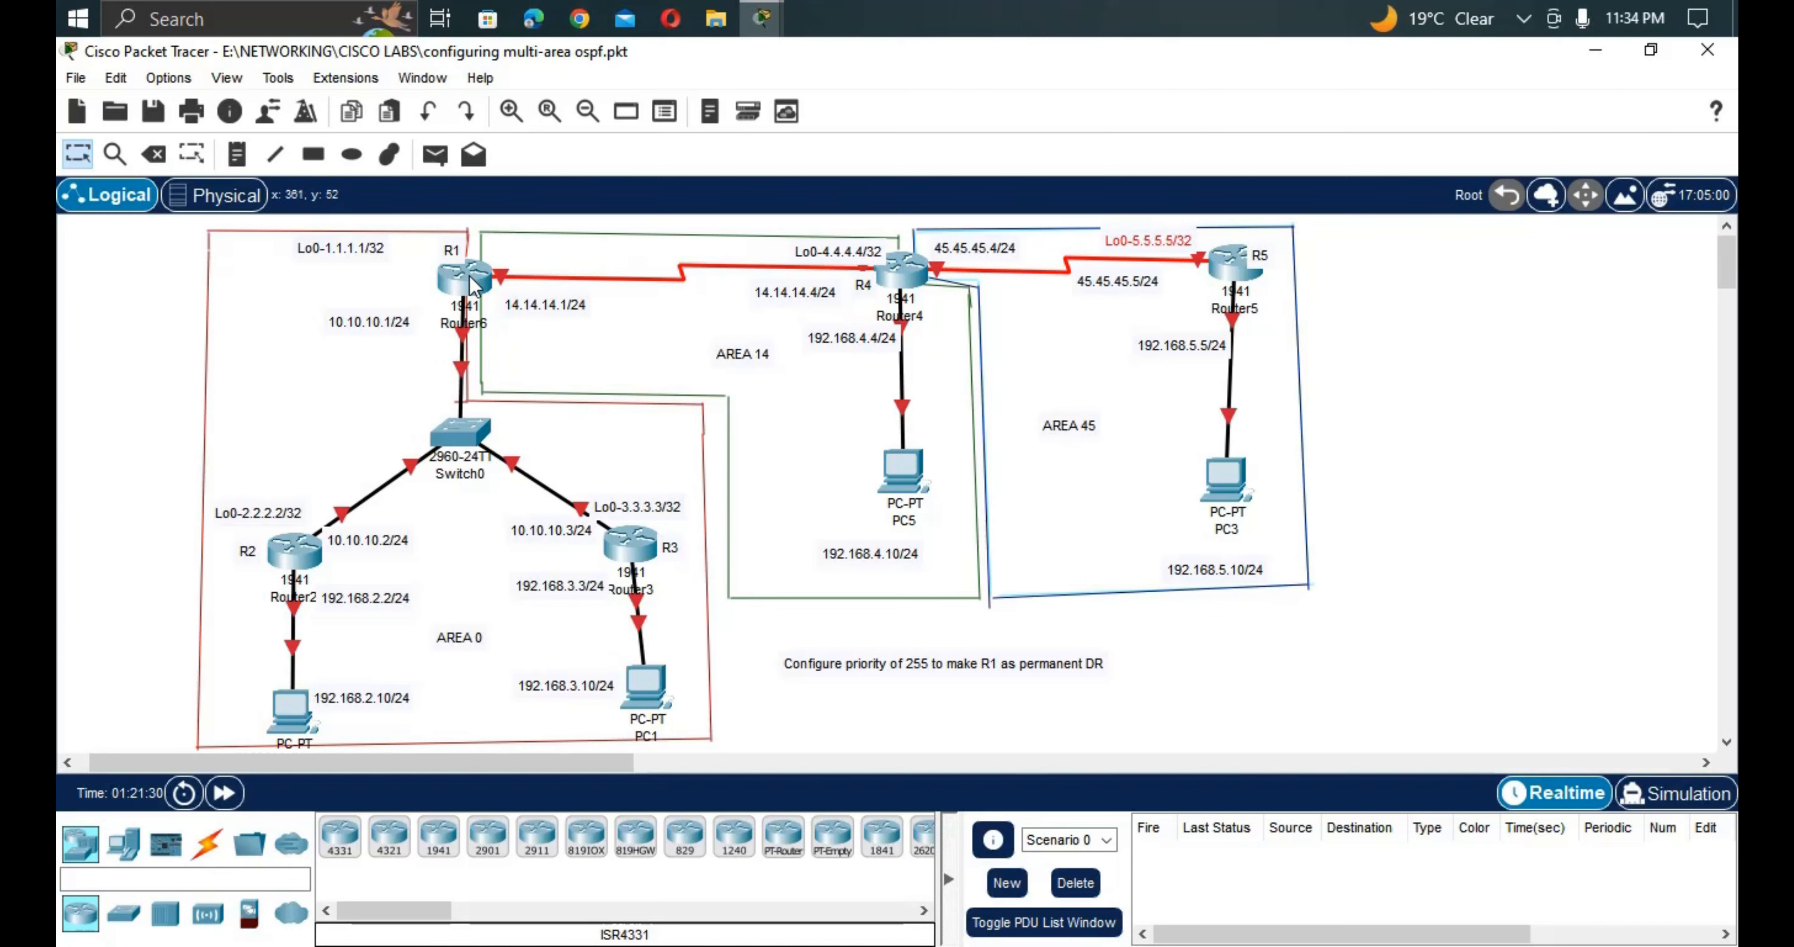
mouse_move(471, 284)
mouse_move(891, 506)
drag(904, 666, 920, 657)
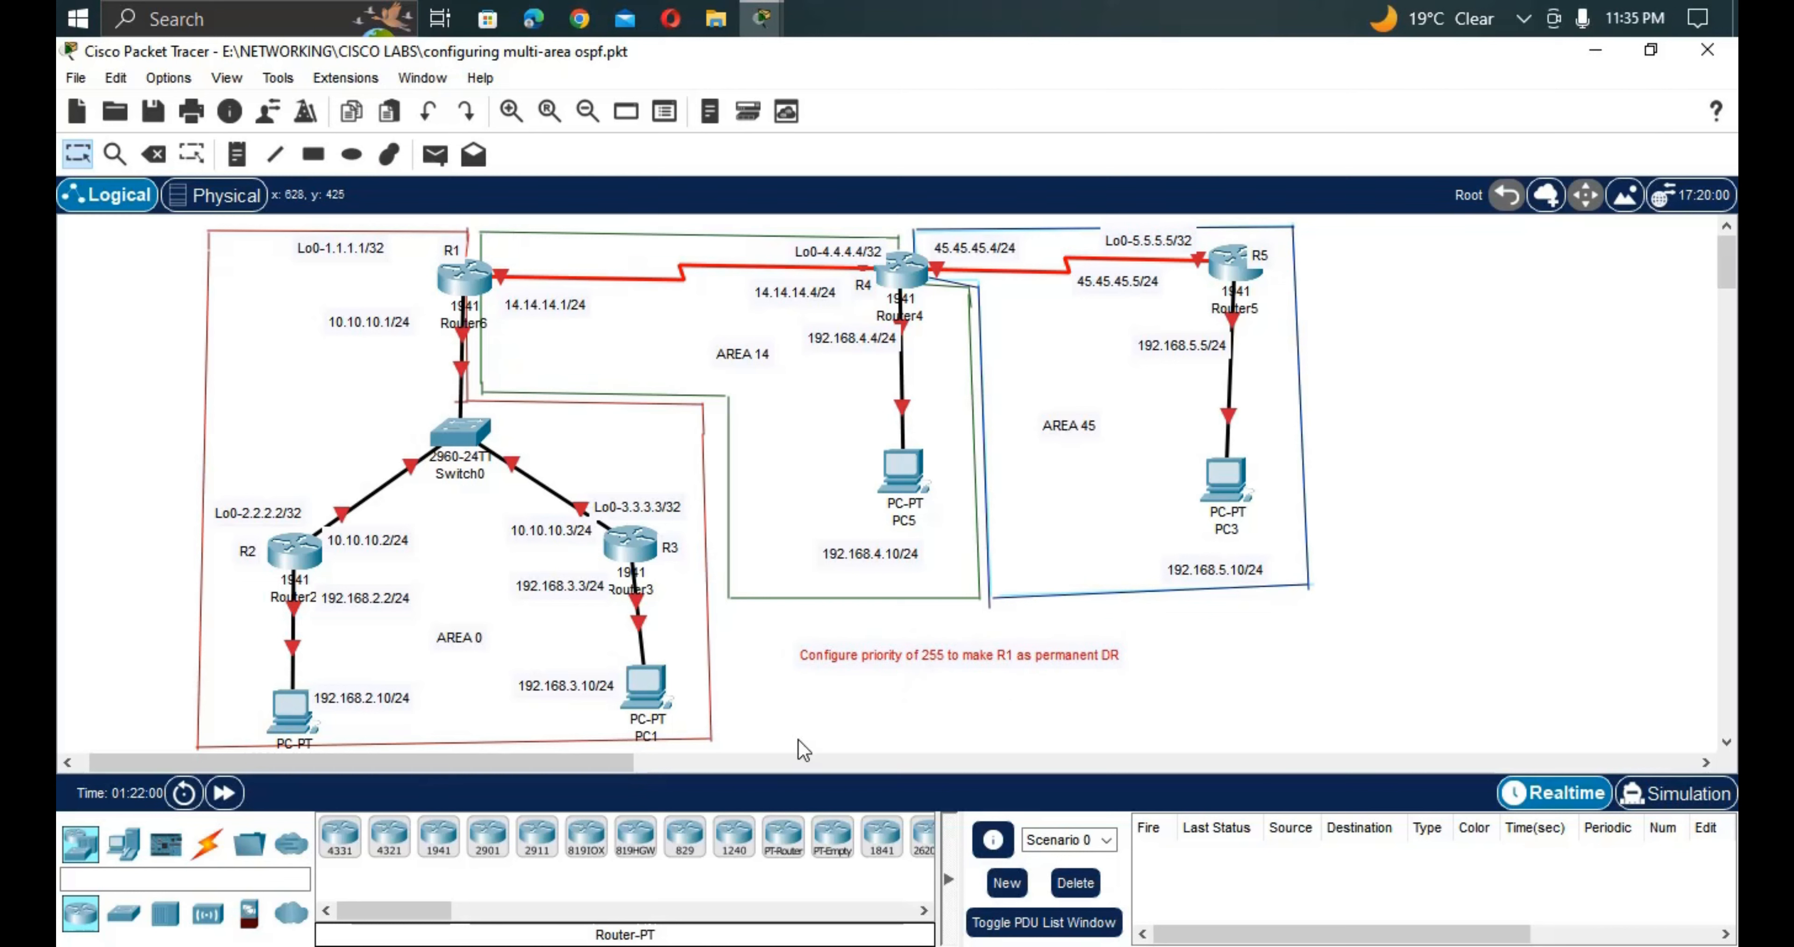
click(837, 677)
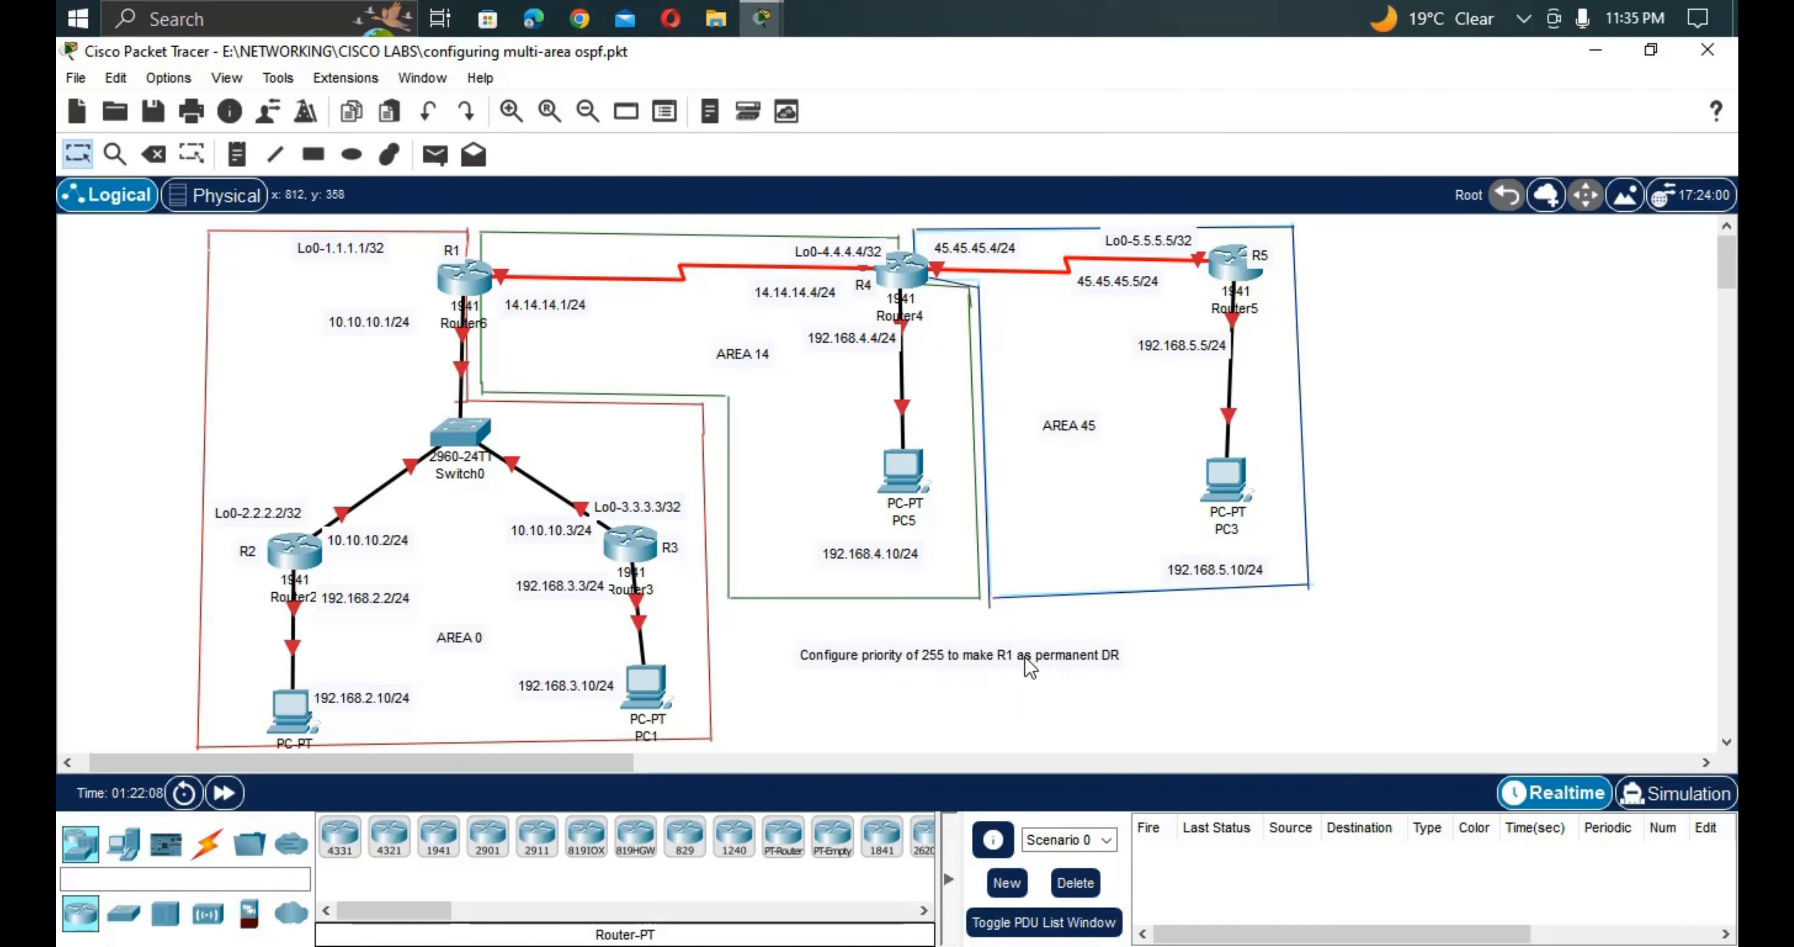
double_click(945, 656)
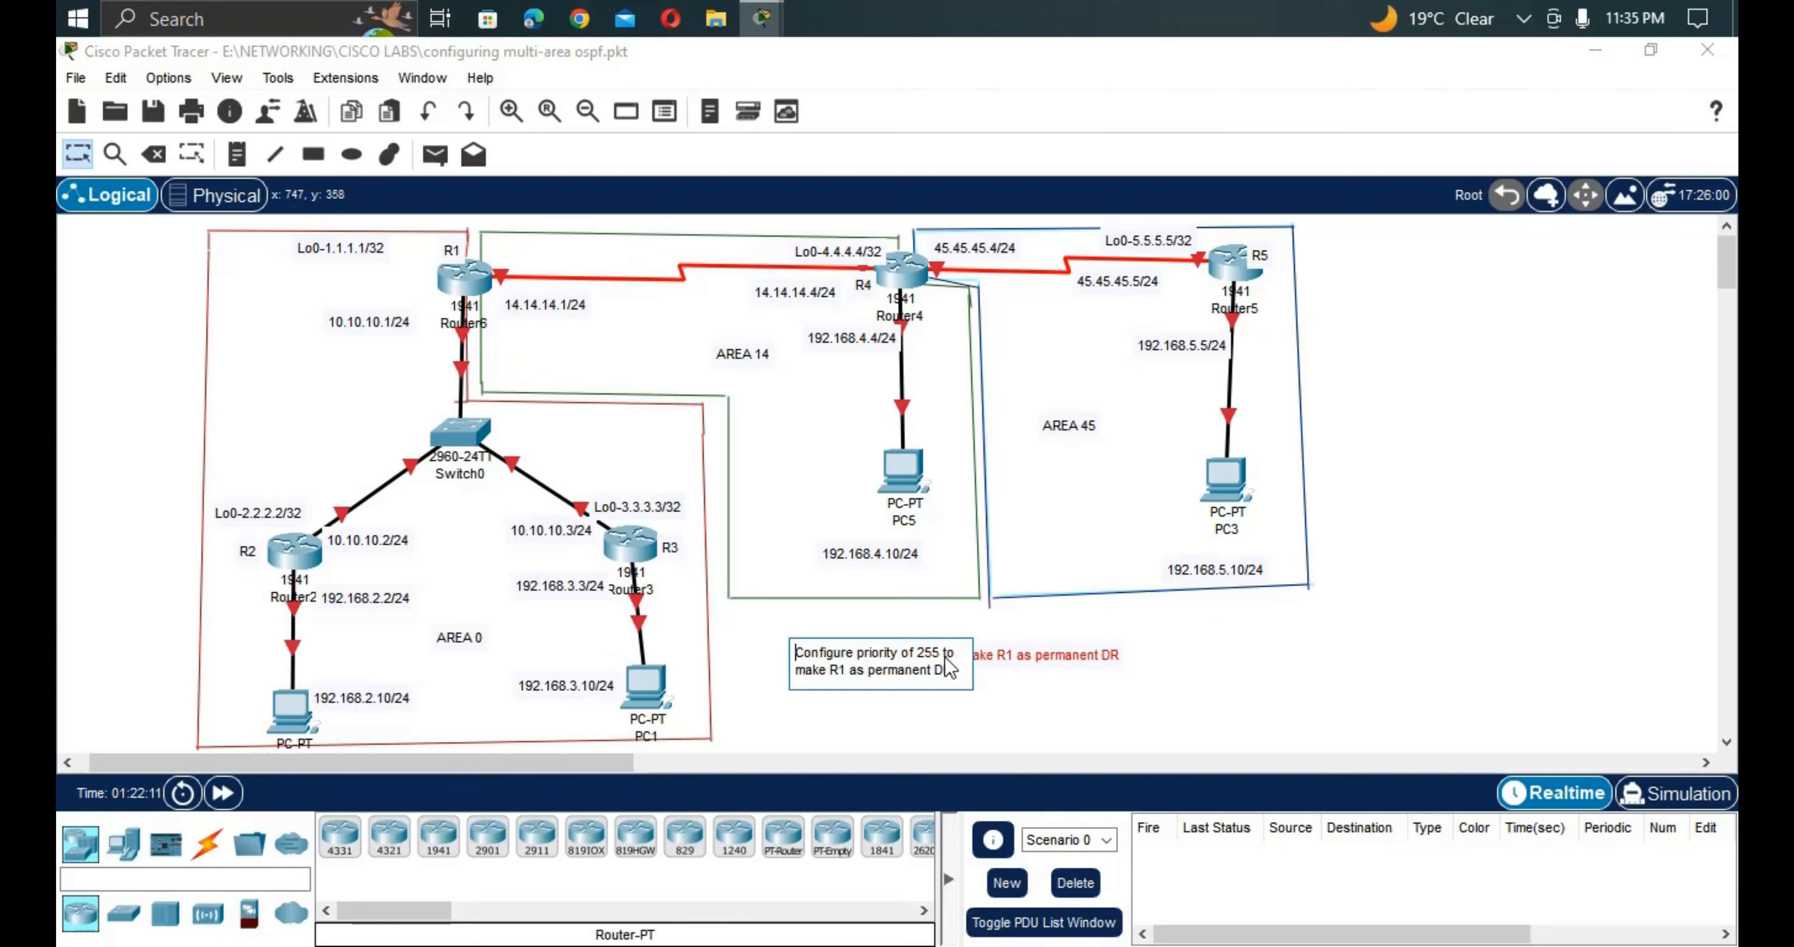
click(1009, 688)
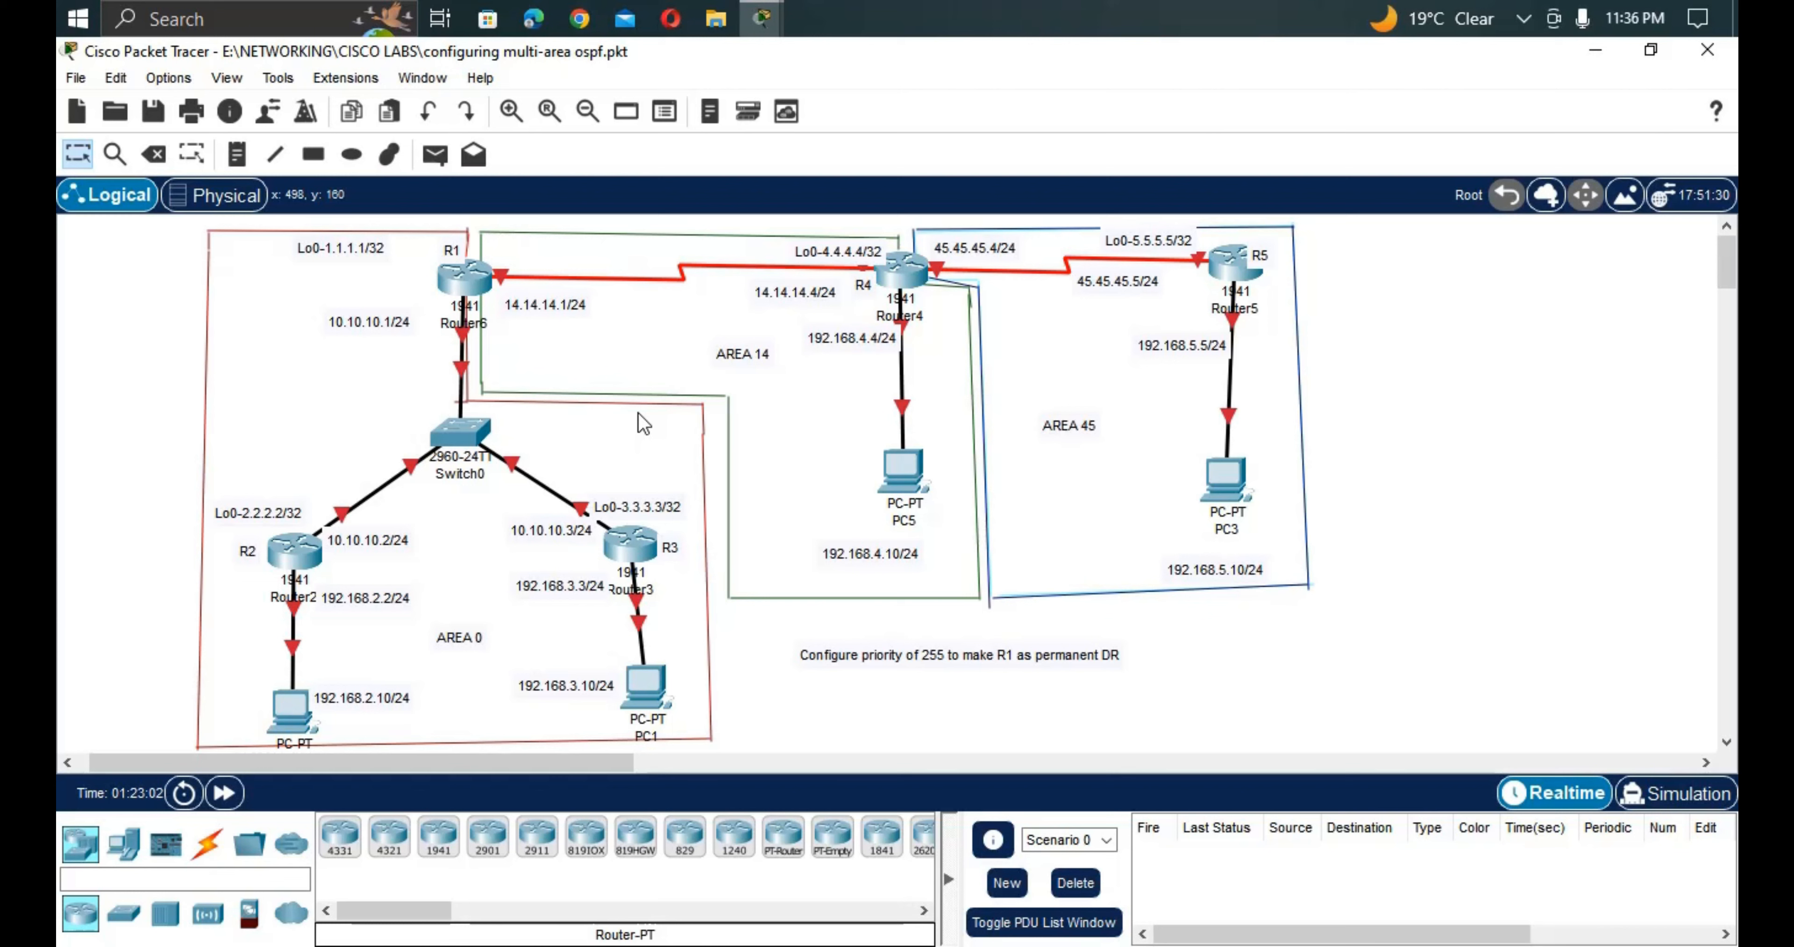
Open Router2's command line, enter global configuration mode and set the hostname to R2.
click(288, 569)
click(1025, 112)
text(ena)
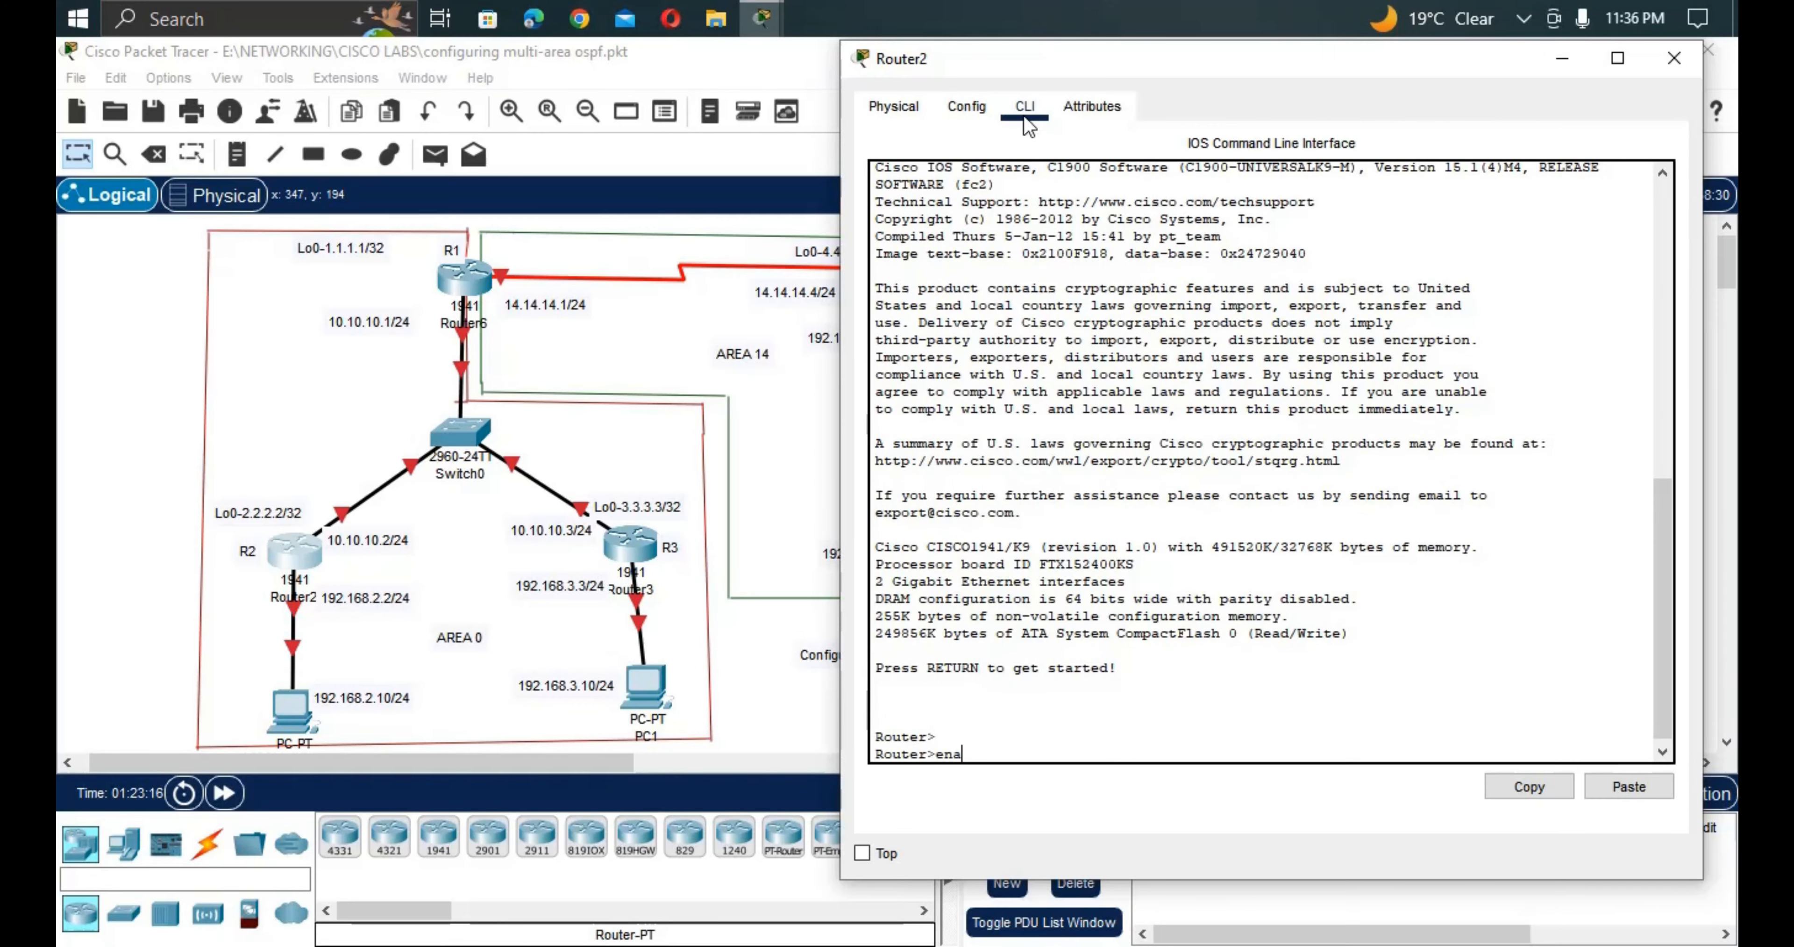
key(Return)
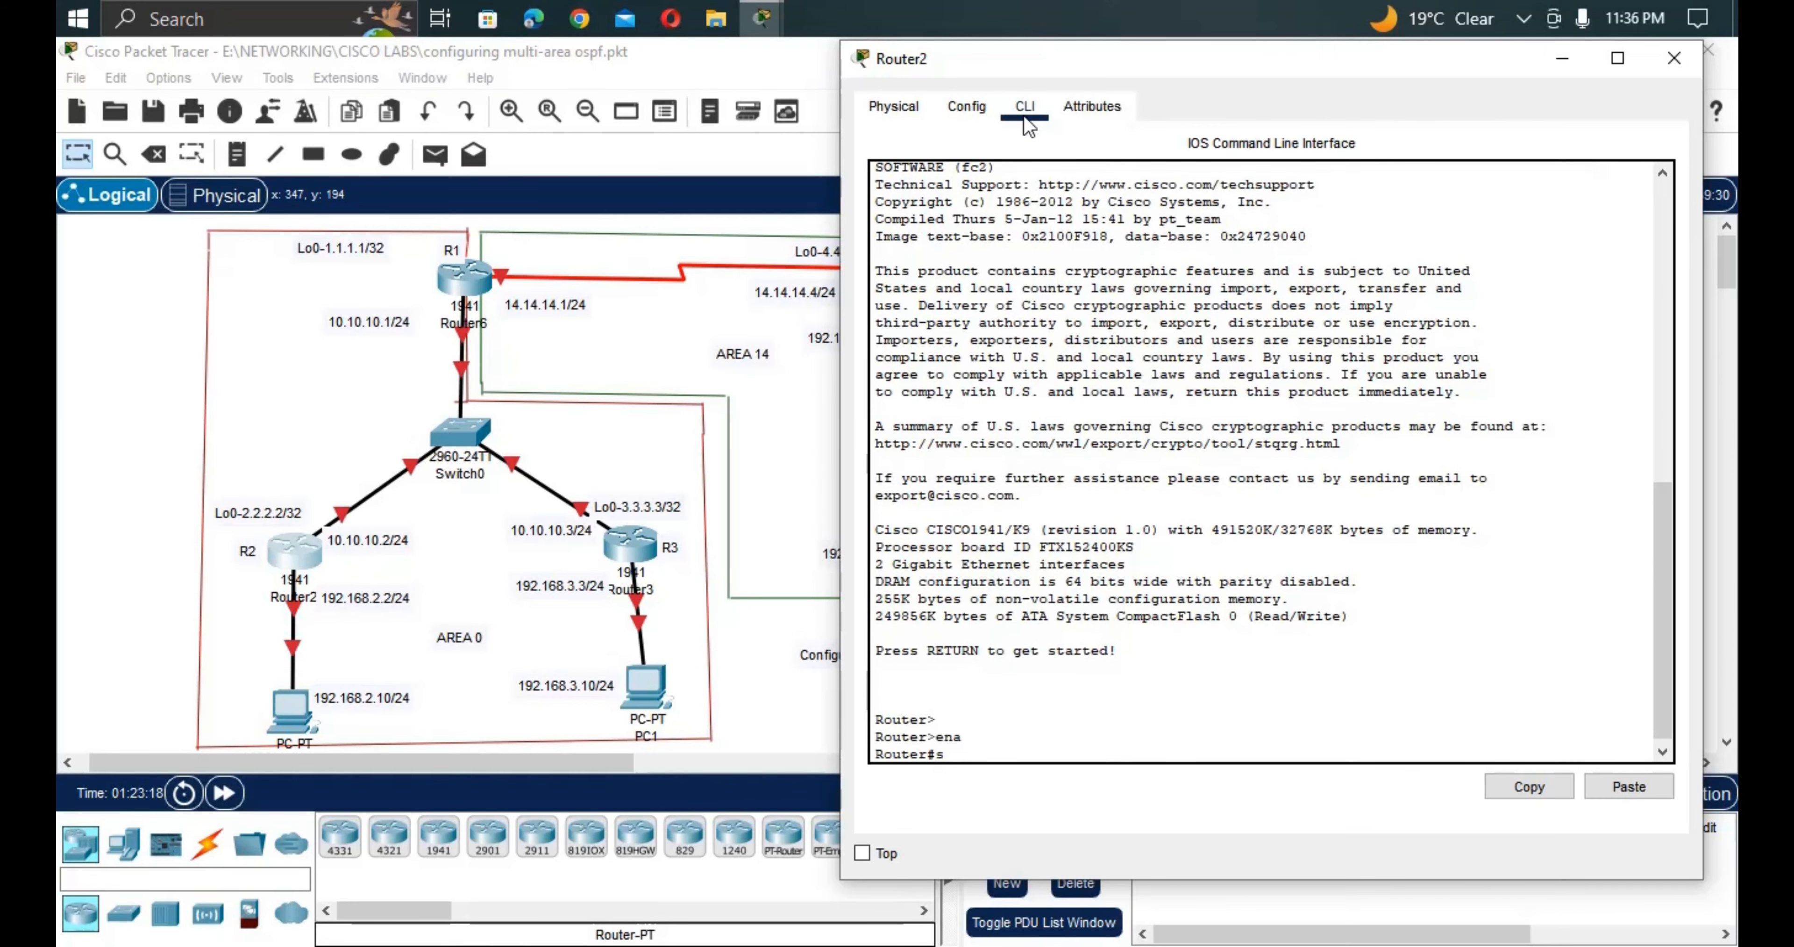
text(config t)
key(Return)
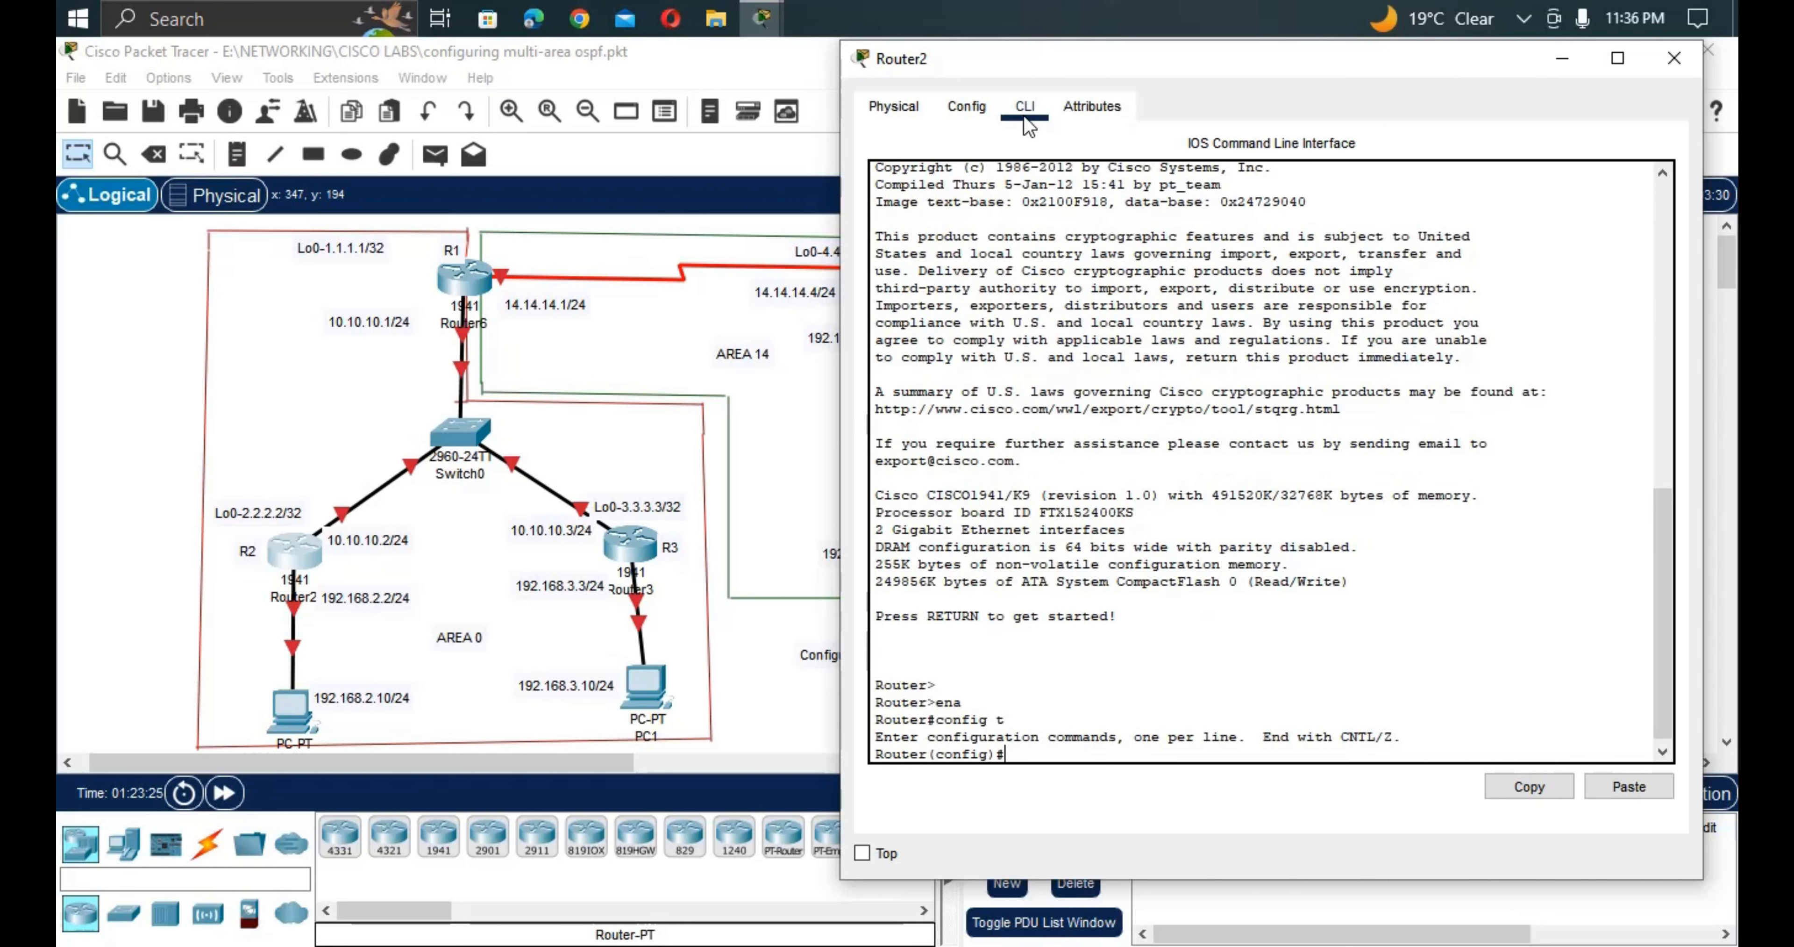
text(hostname)
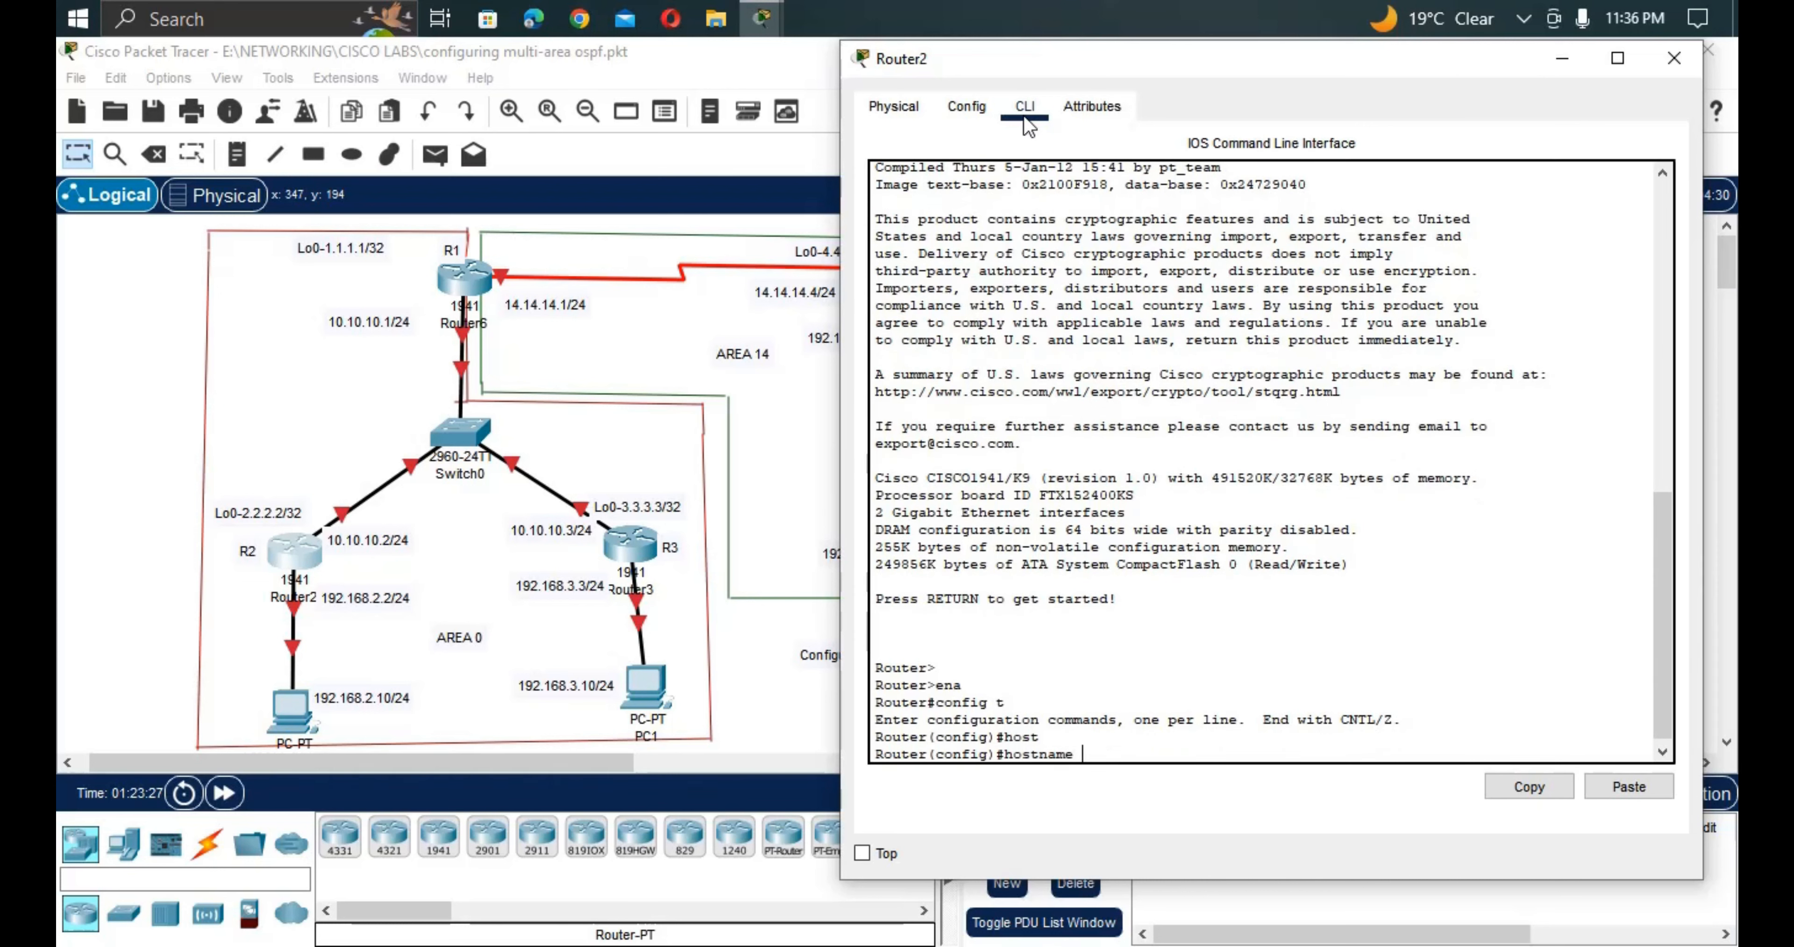
text(R2)
key(Return)
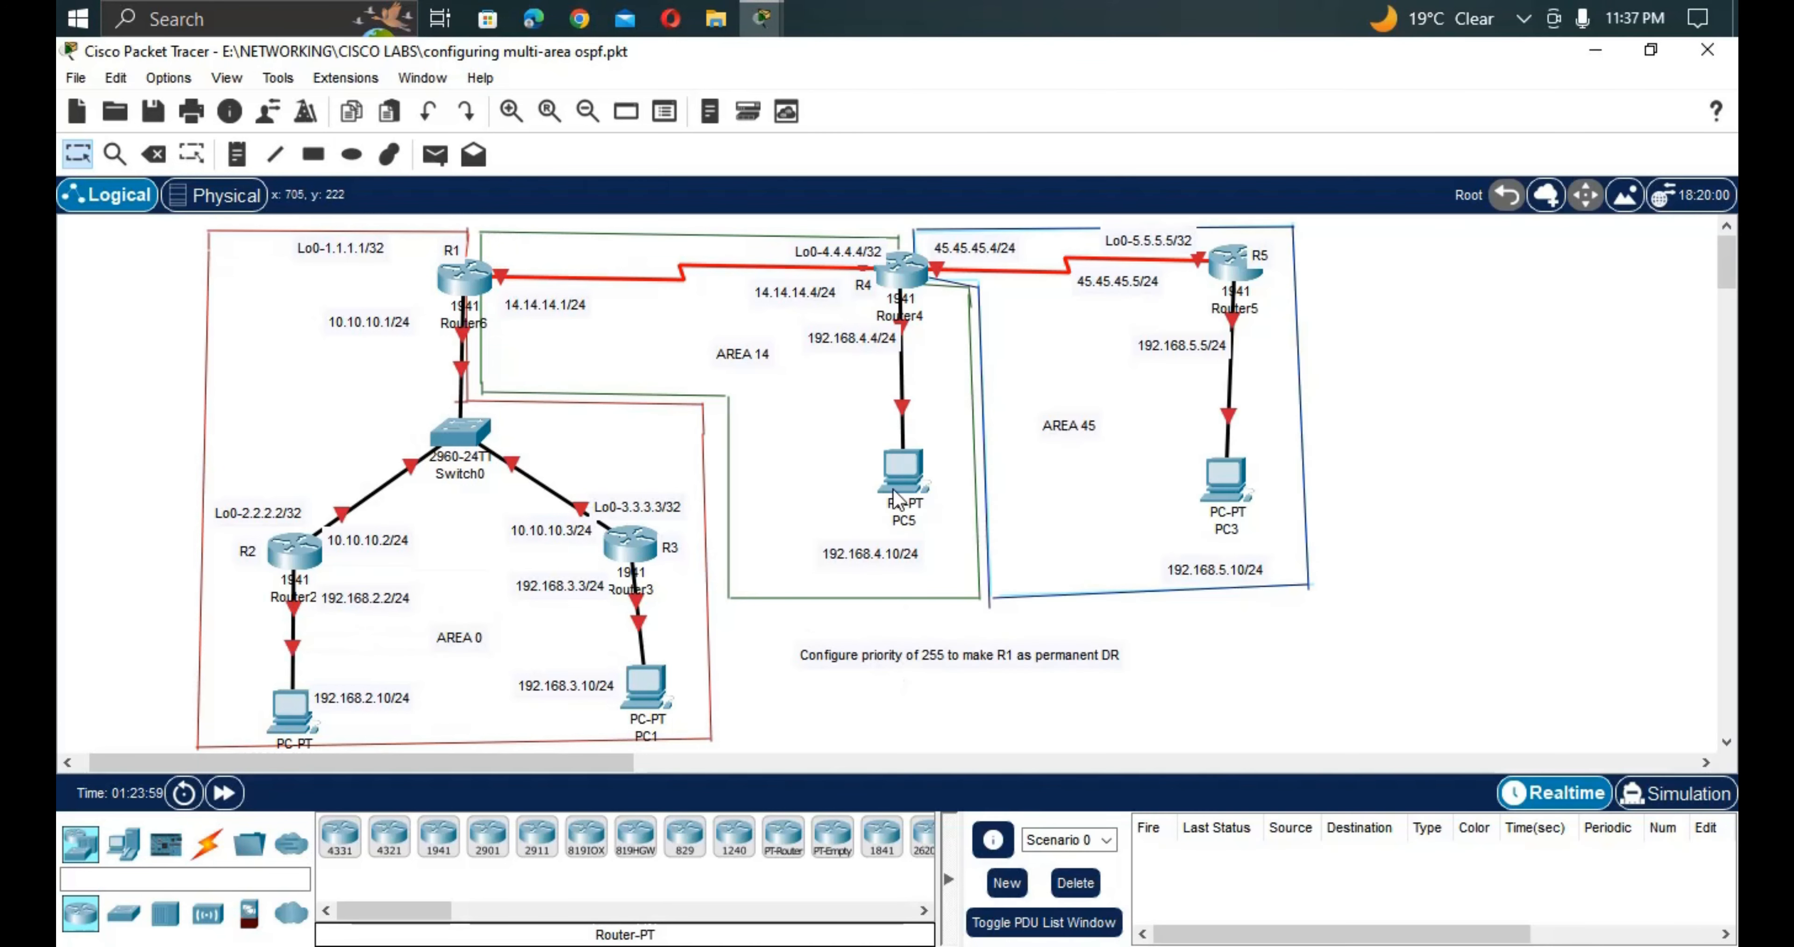
Assign 10.10.10.2 with mask 255.255.255.0 to R2's g0/0 interface and enable it.
click(291, 557)
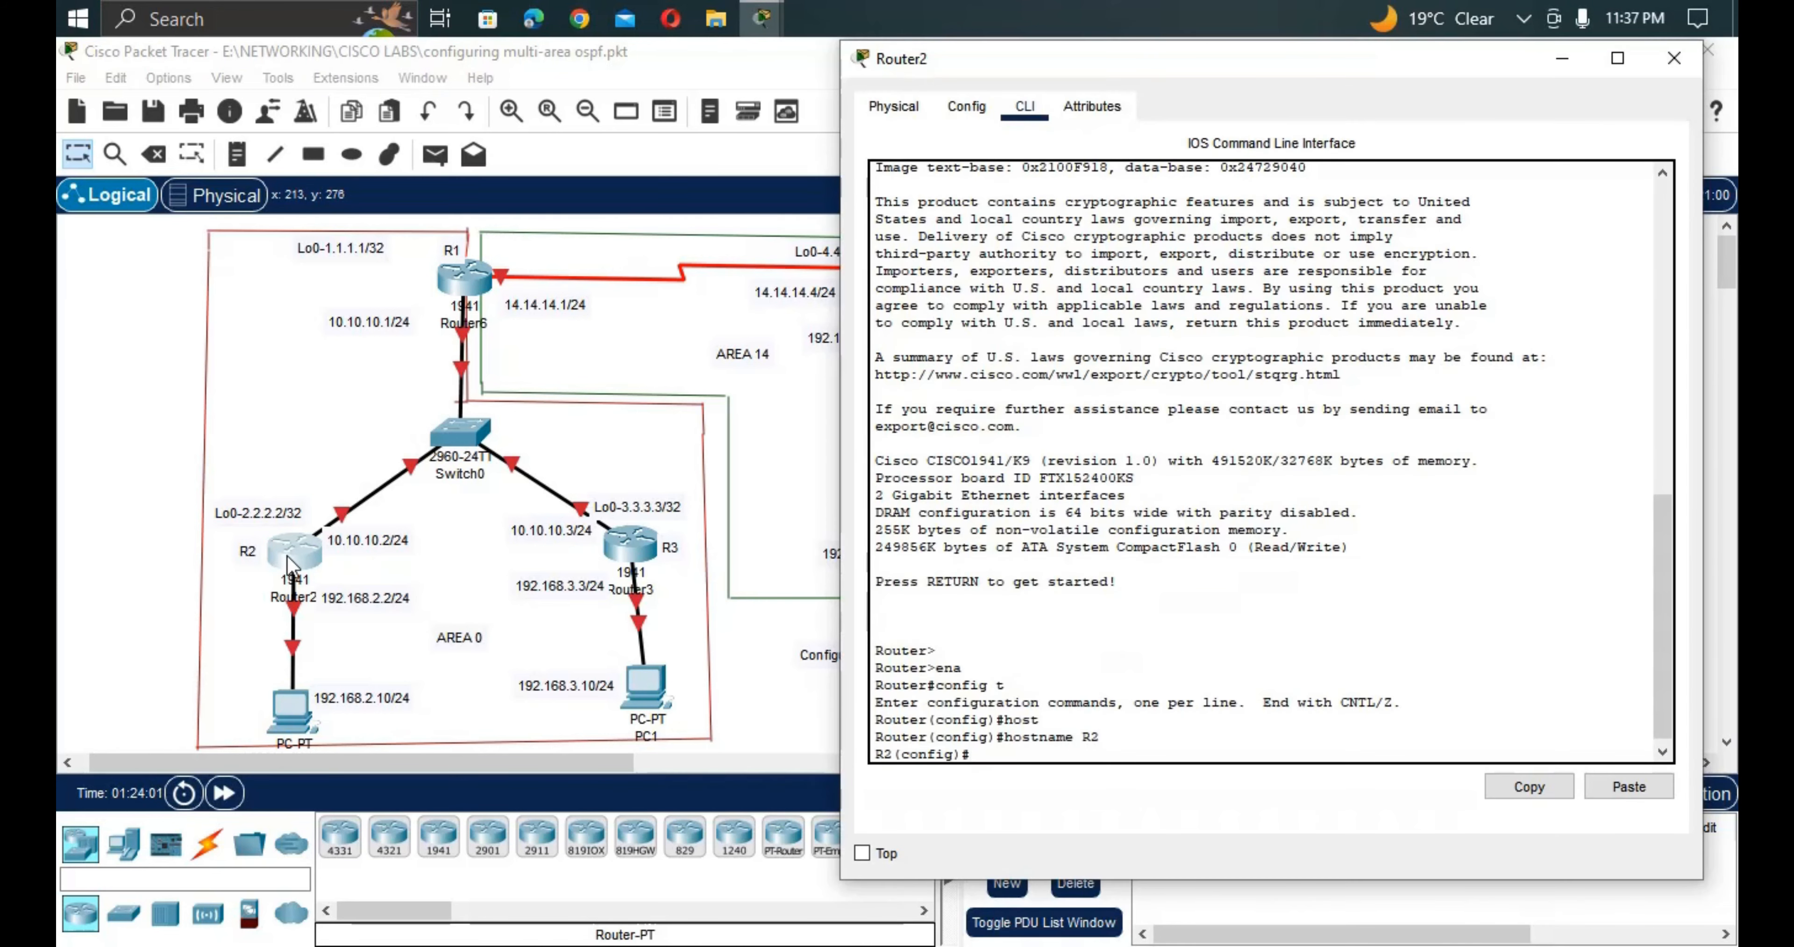
text(int g0/0/0)
key(BackSpace)
key(BackSpace)
key(Return)
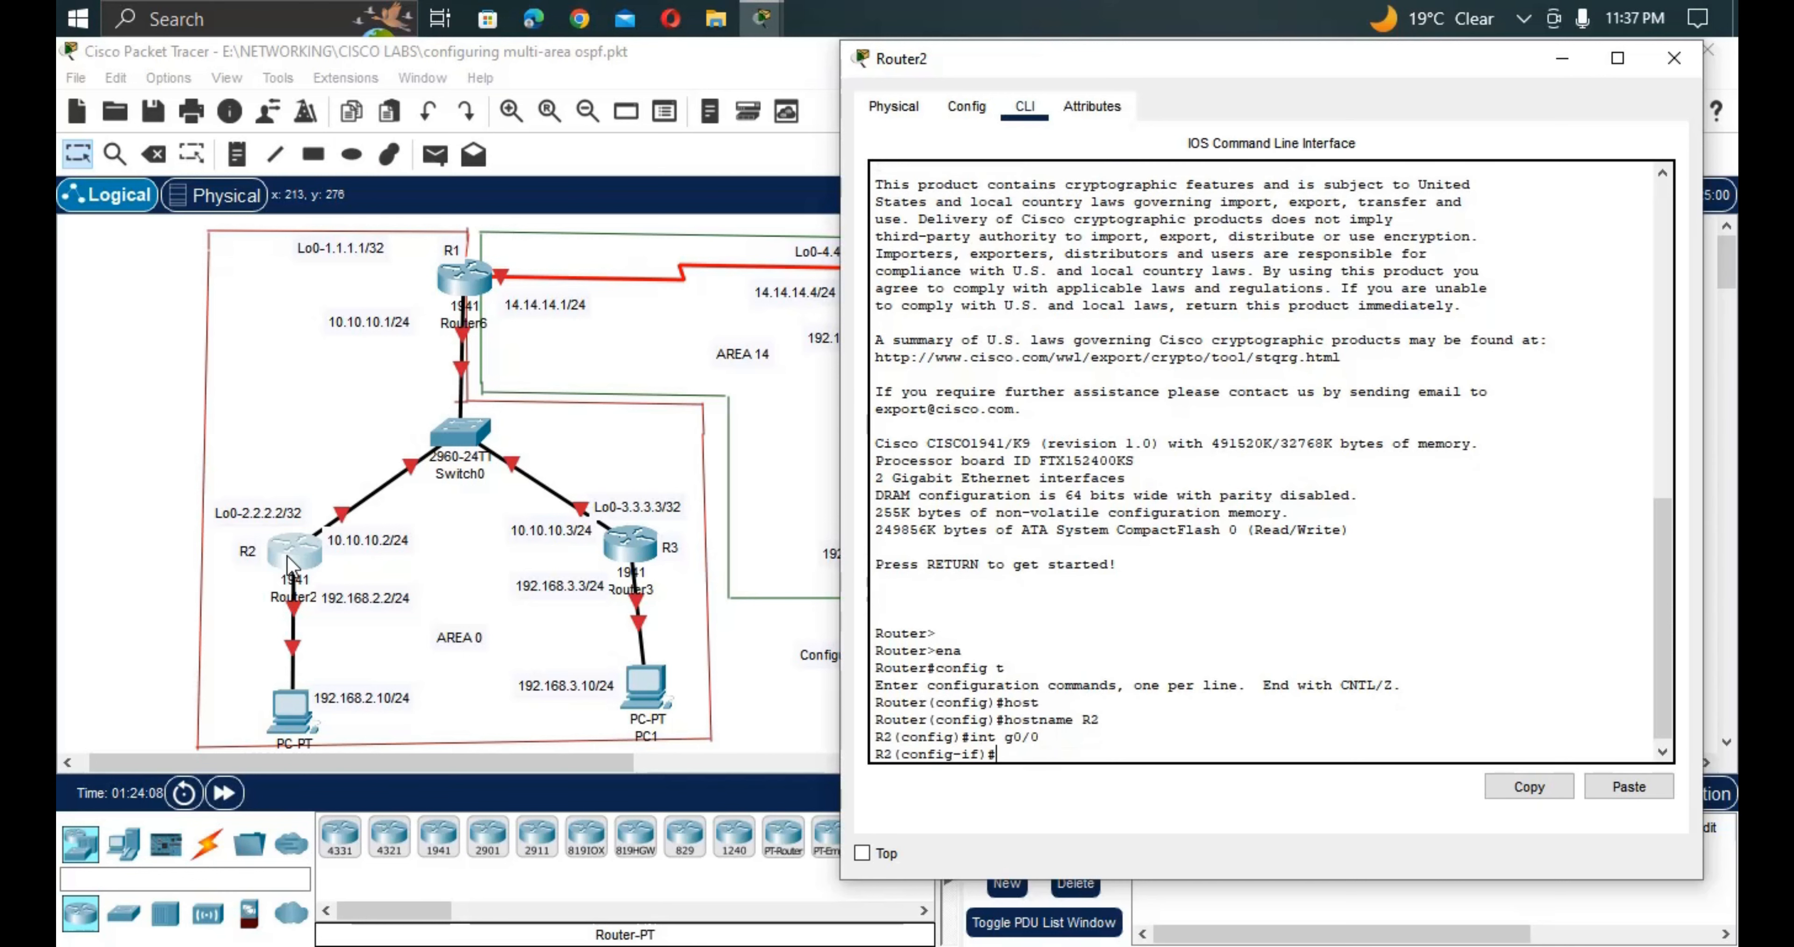
text(ip ad)
key(Tab)
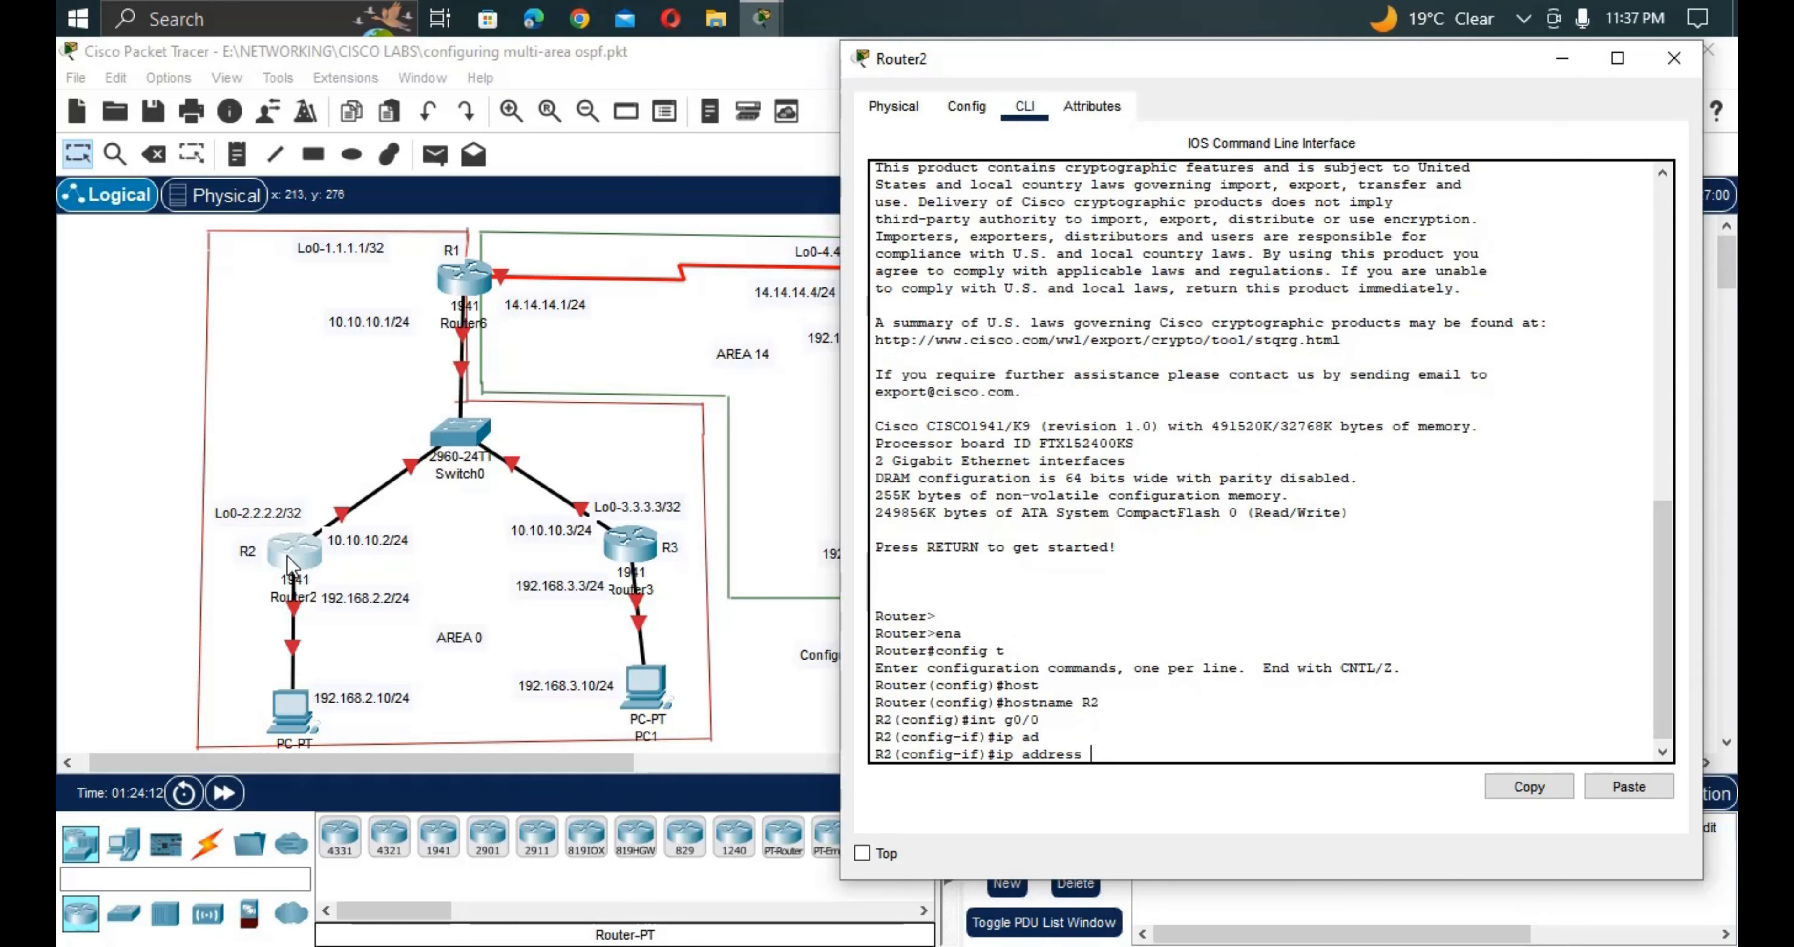
text(10.10.10.2 255.255.255)
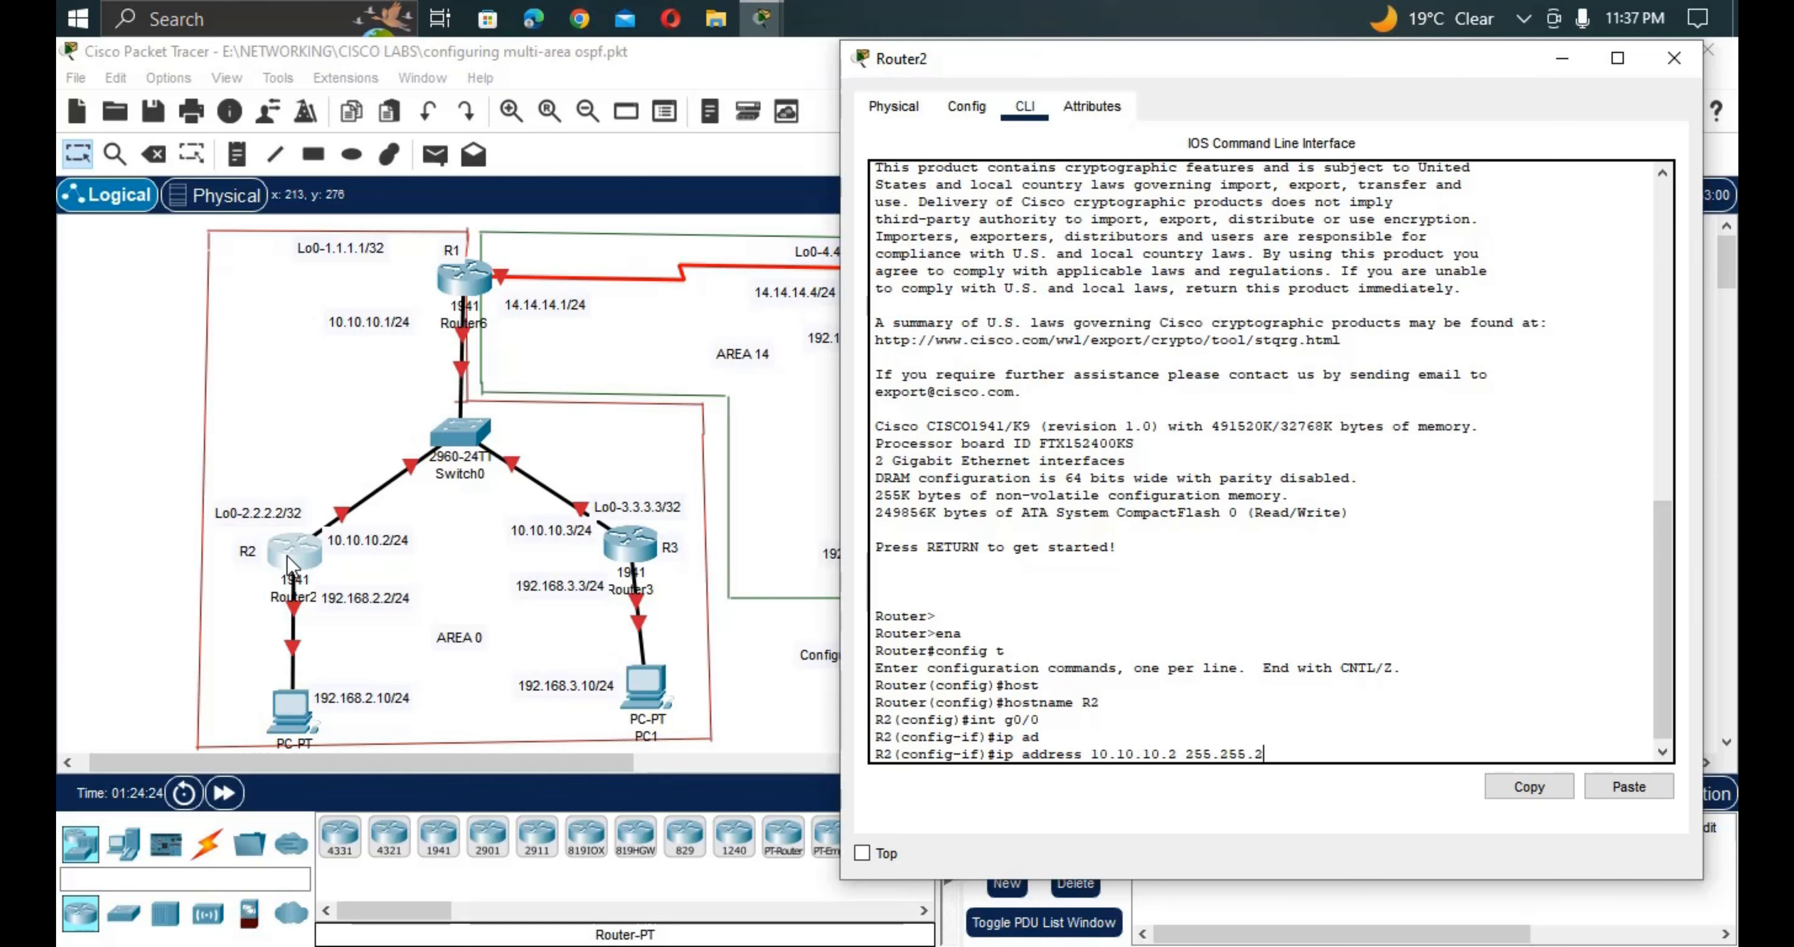
text(.0)
key(Return)
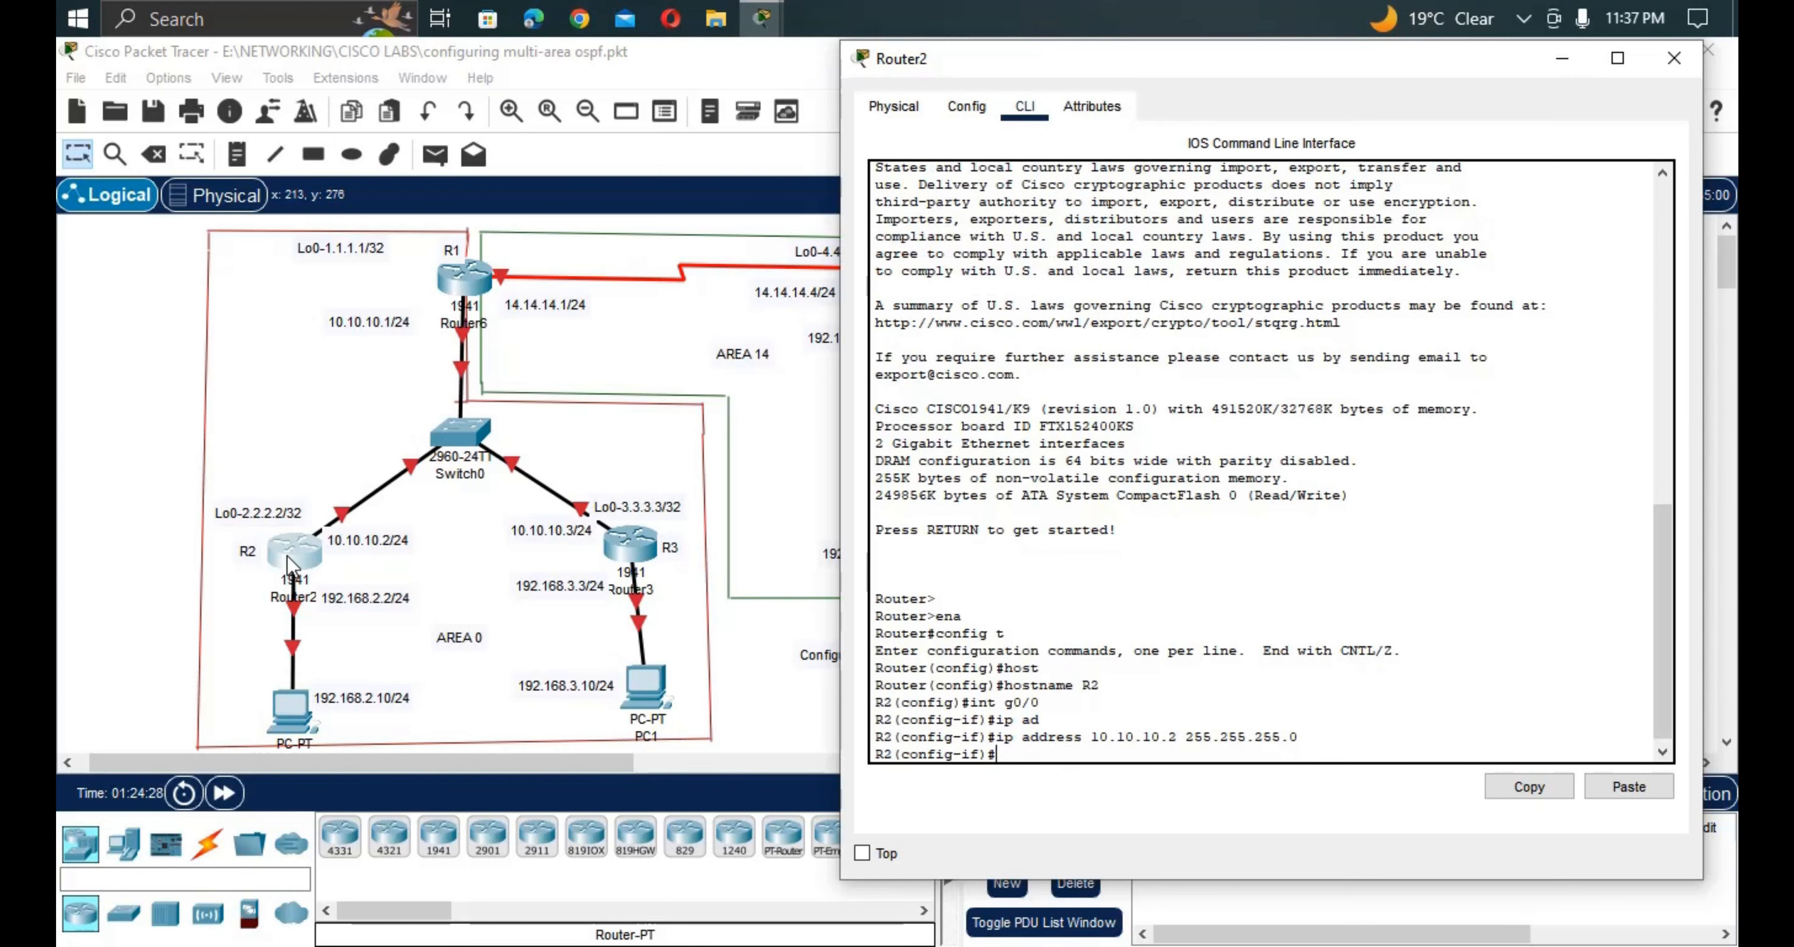
text(no shut)
key(Return)
Assign 192.168.2.10 with mask 255.255.255.0 to R2's g0/1 interface and enable it.
key(Up)
key(Up)
key(Up)
key(Up)
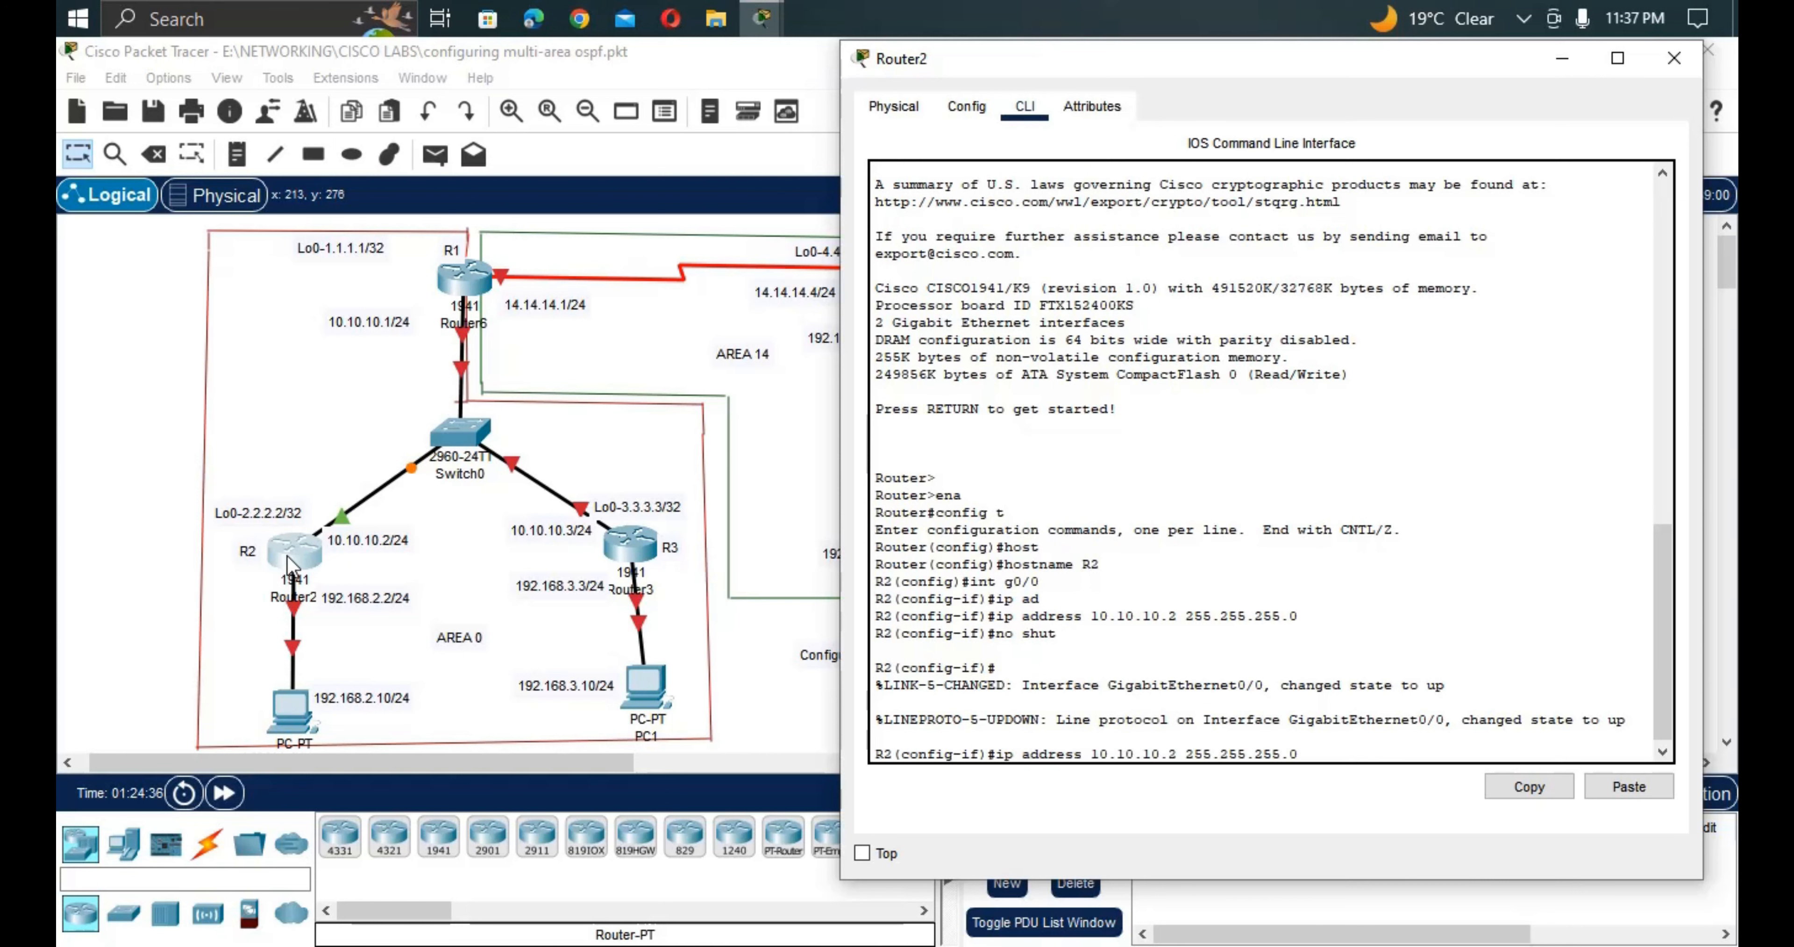
key(BackSpace)
text(1)
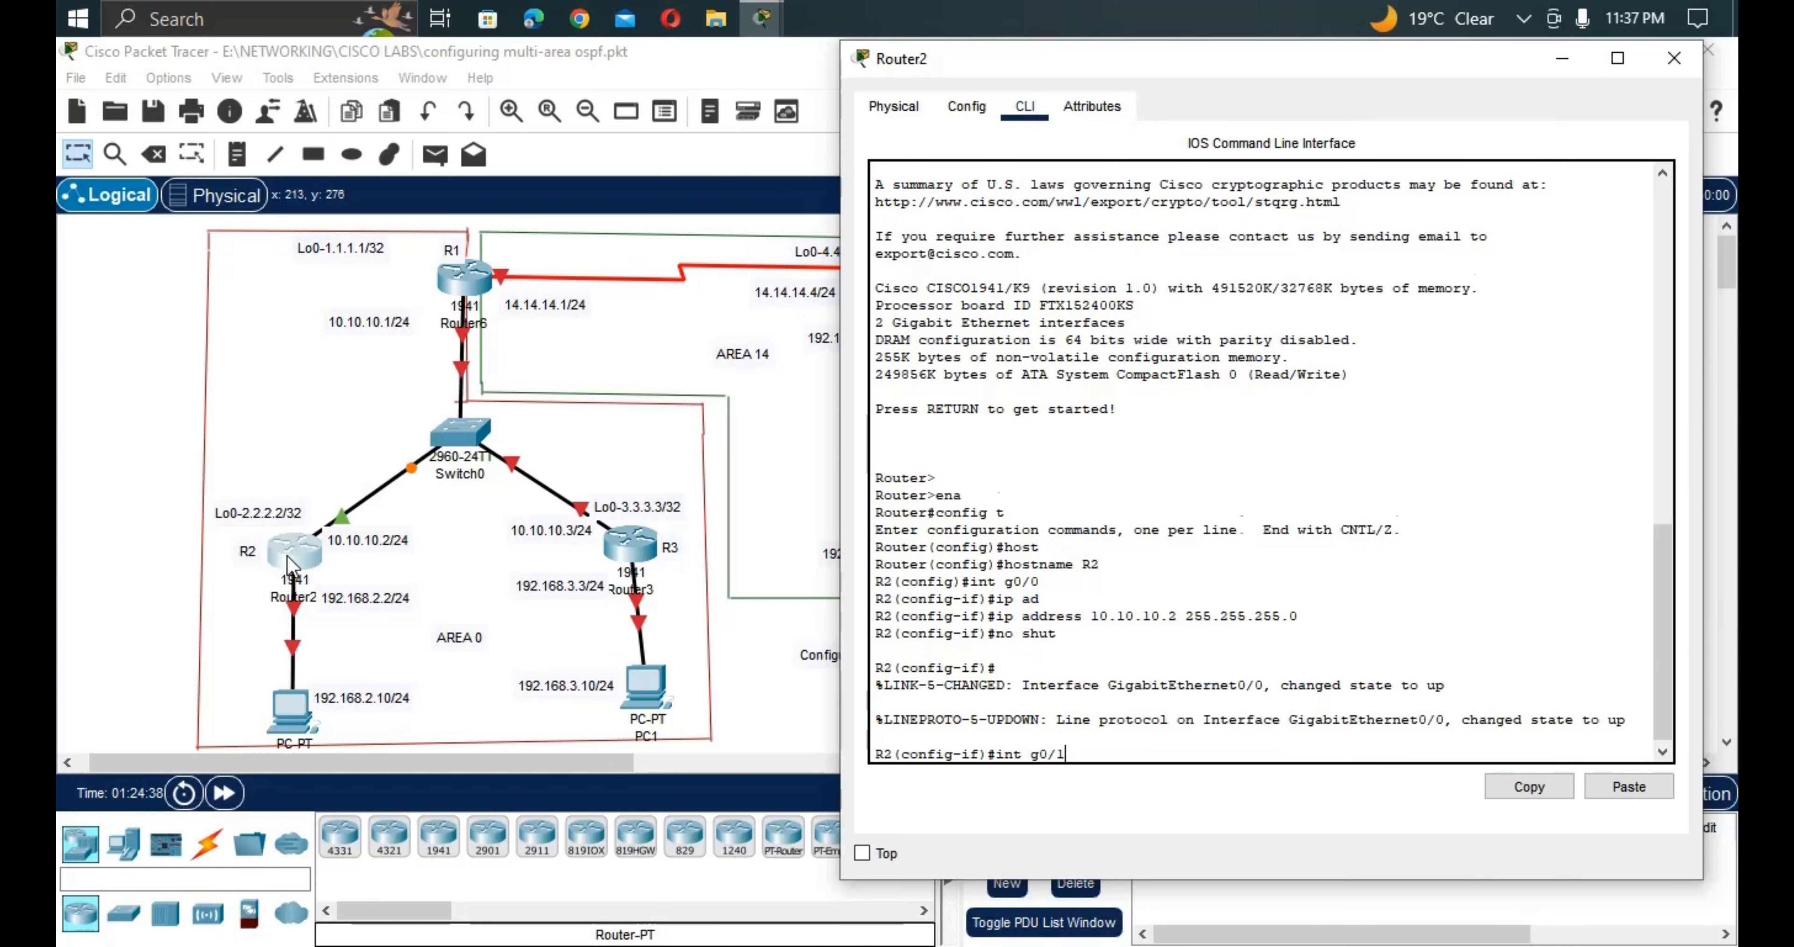
key(Return)
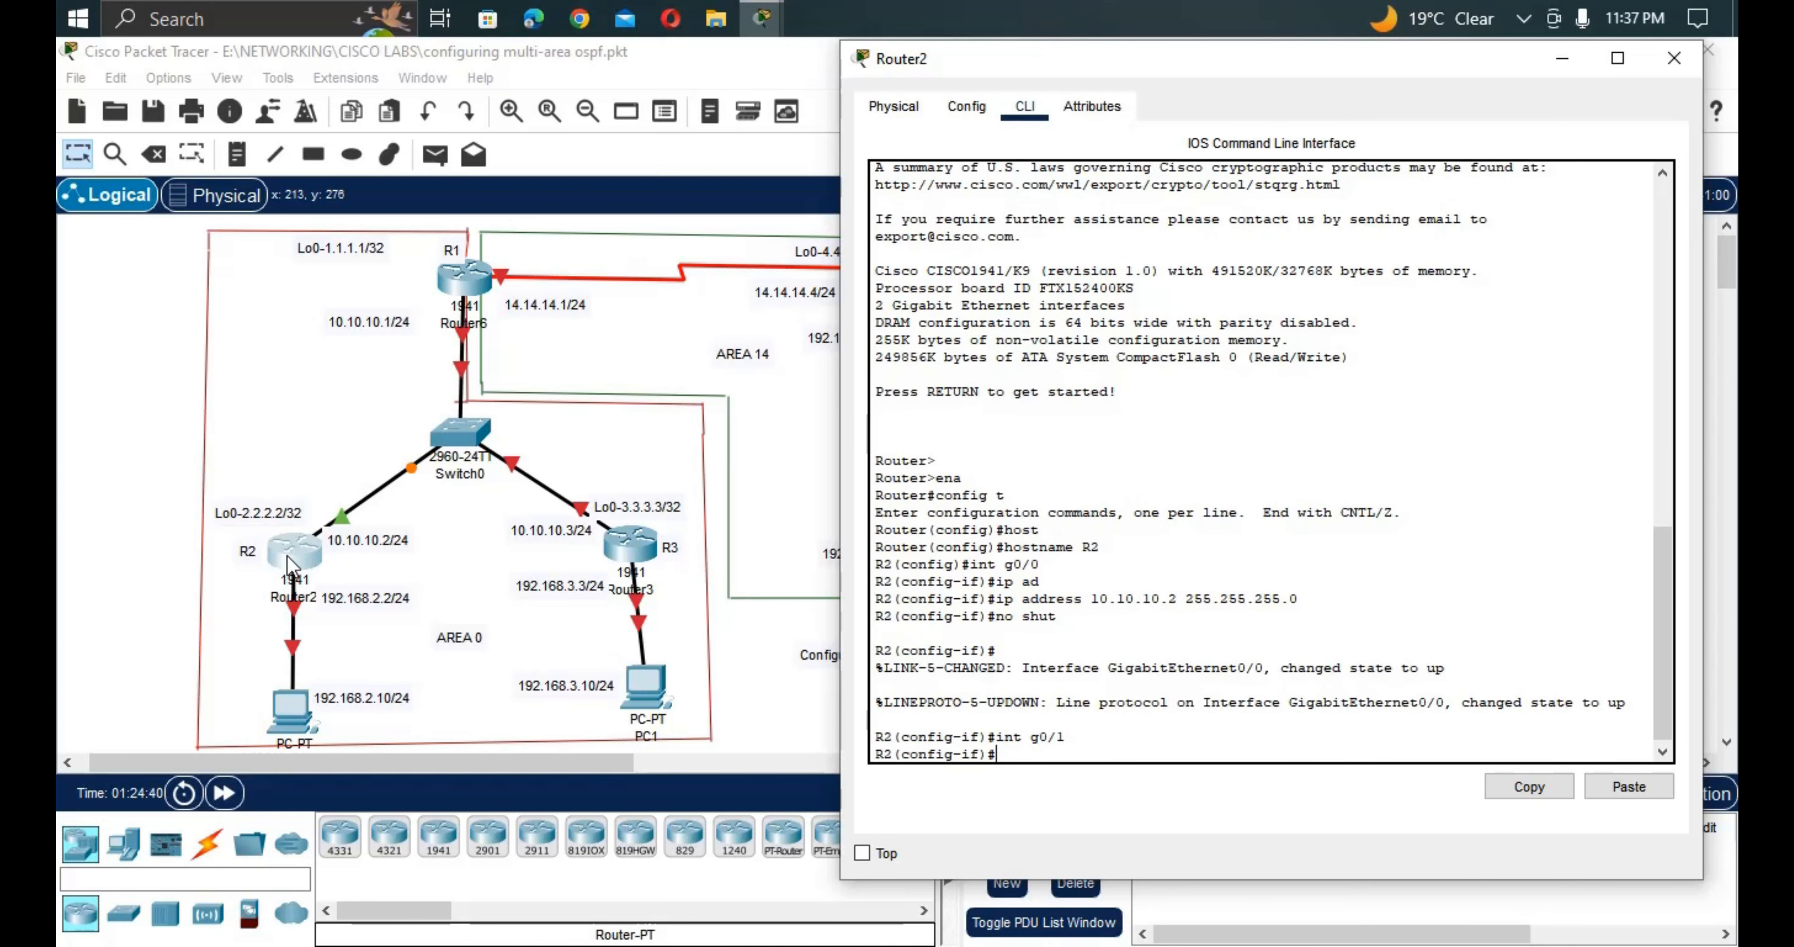
text(ip ad)
key(Tab)
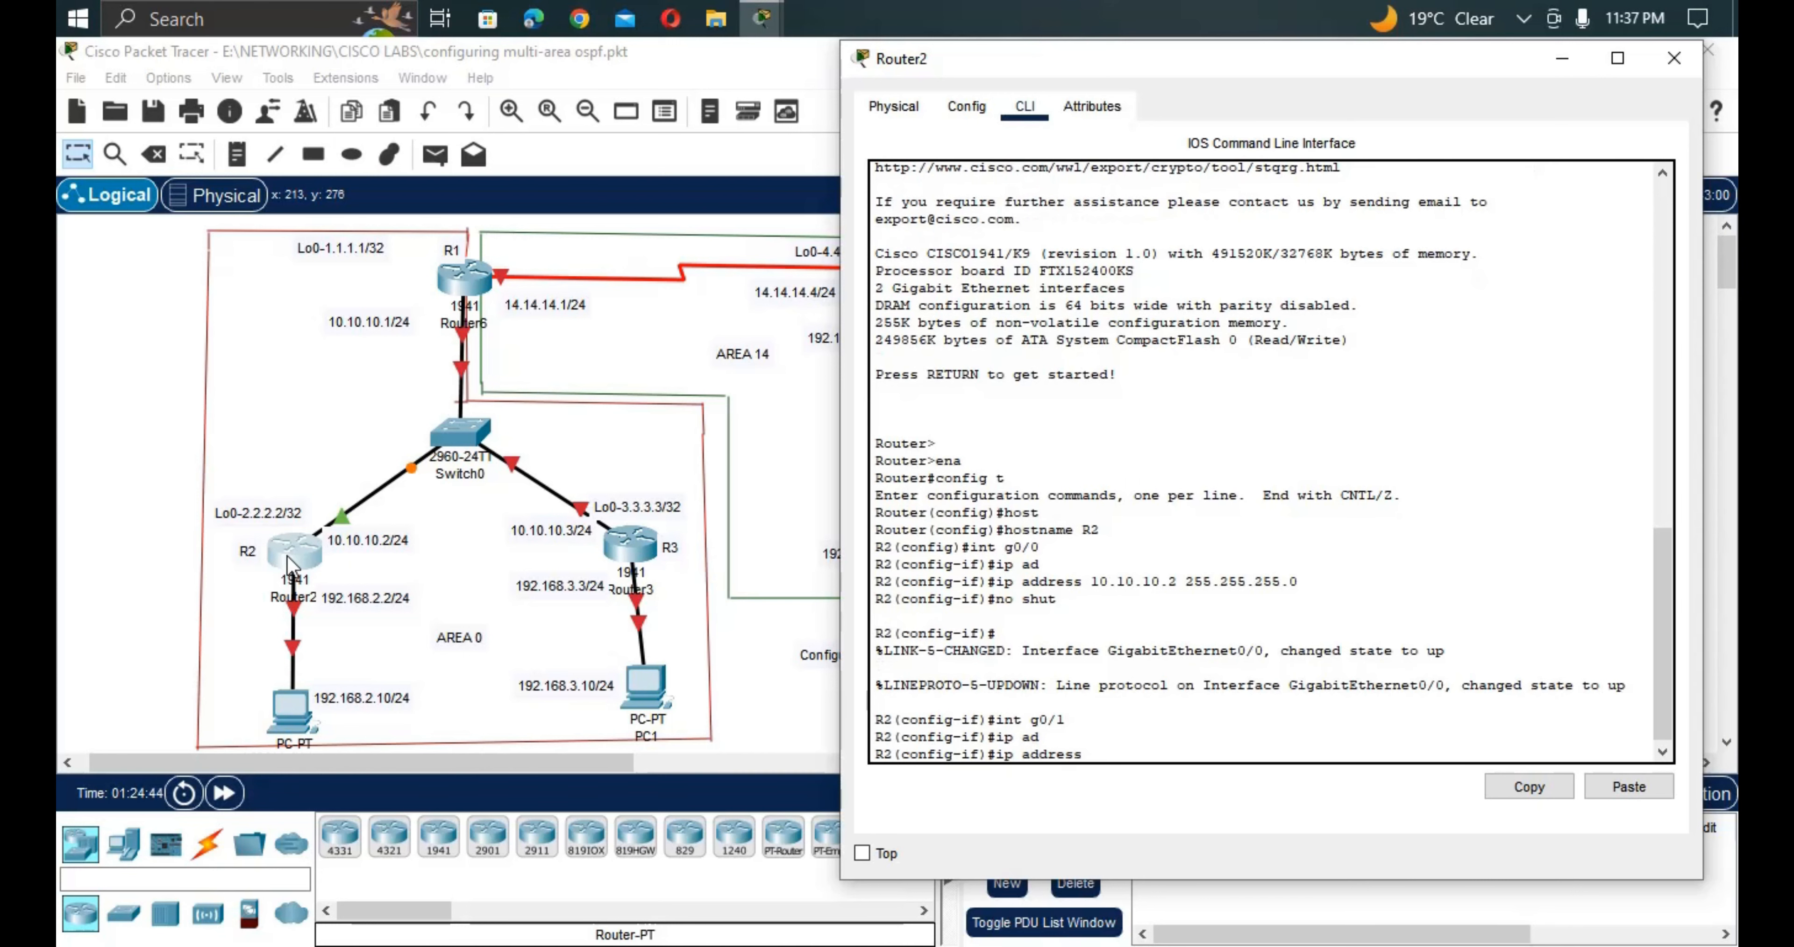
text(192.168.2.10 255.255.255)
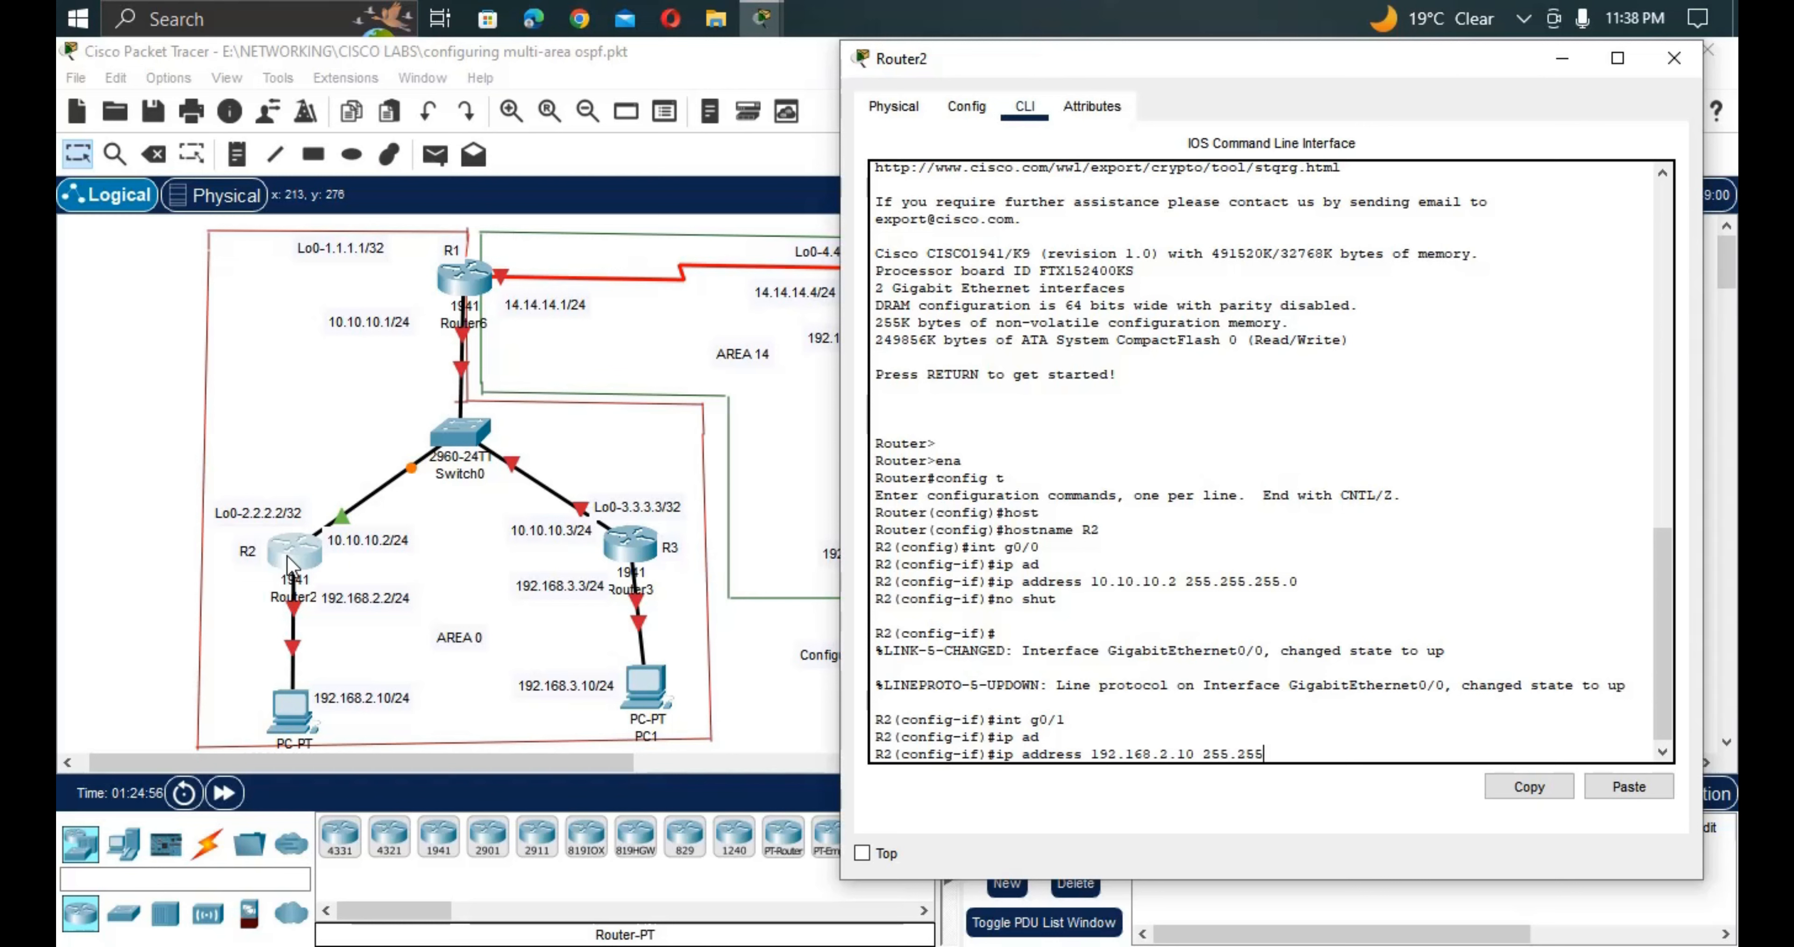
text(.0)
key(Return)
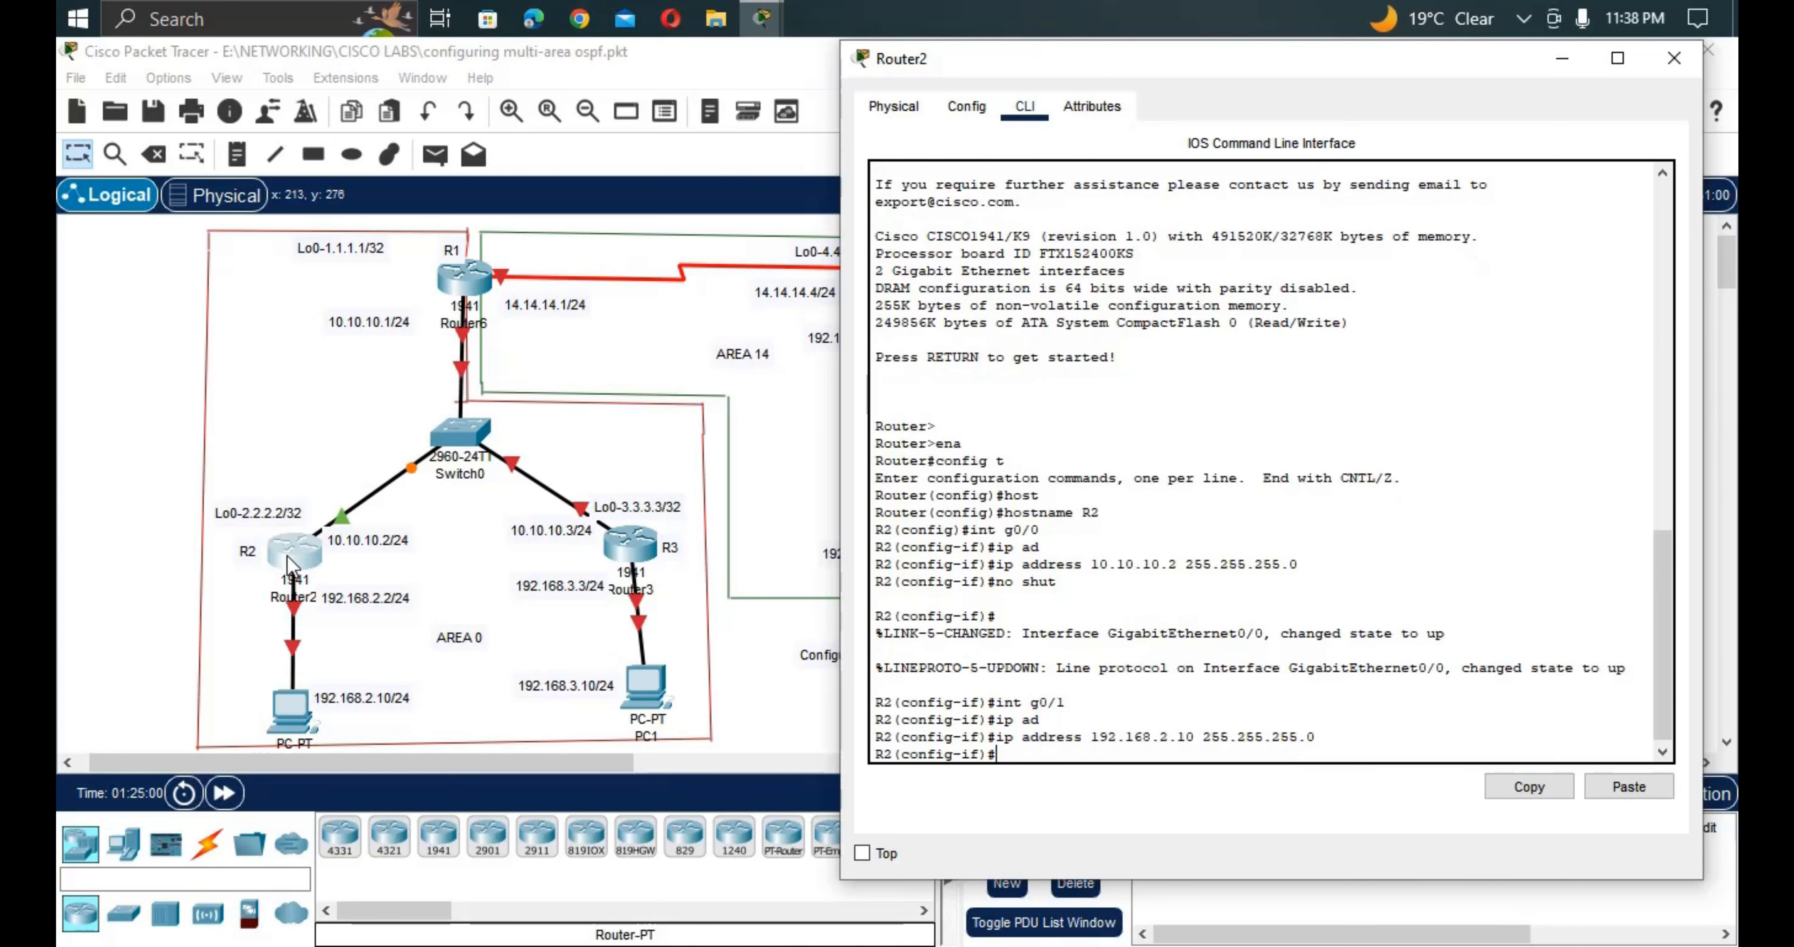
text(no shut)
key(Return)
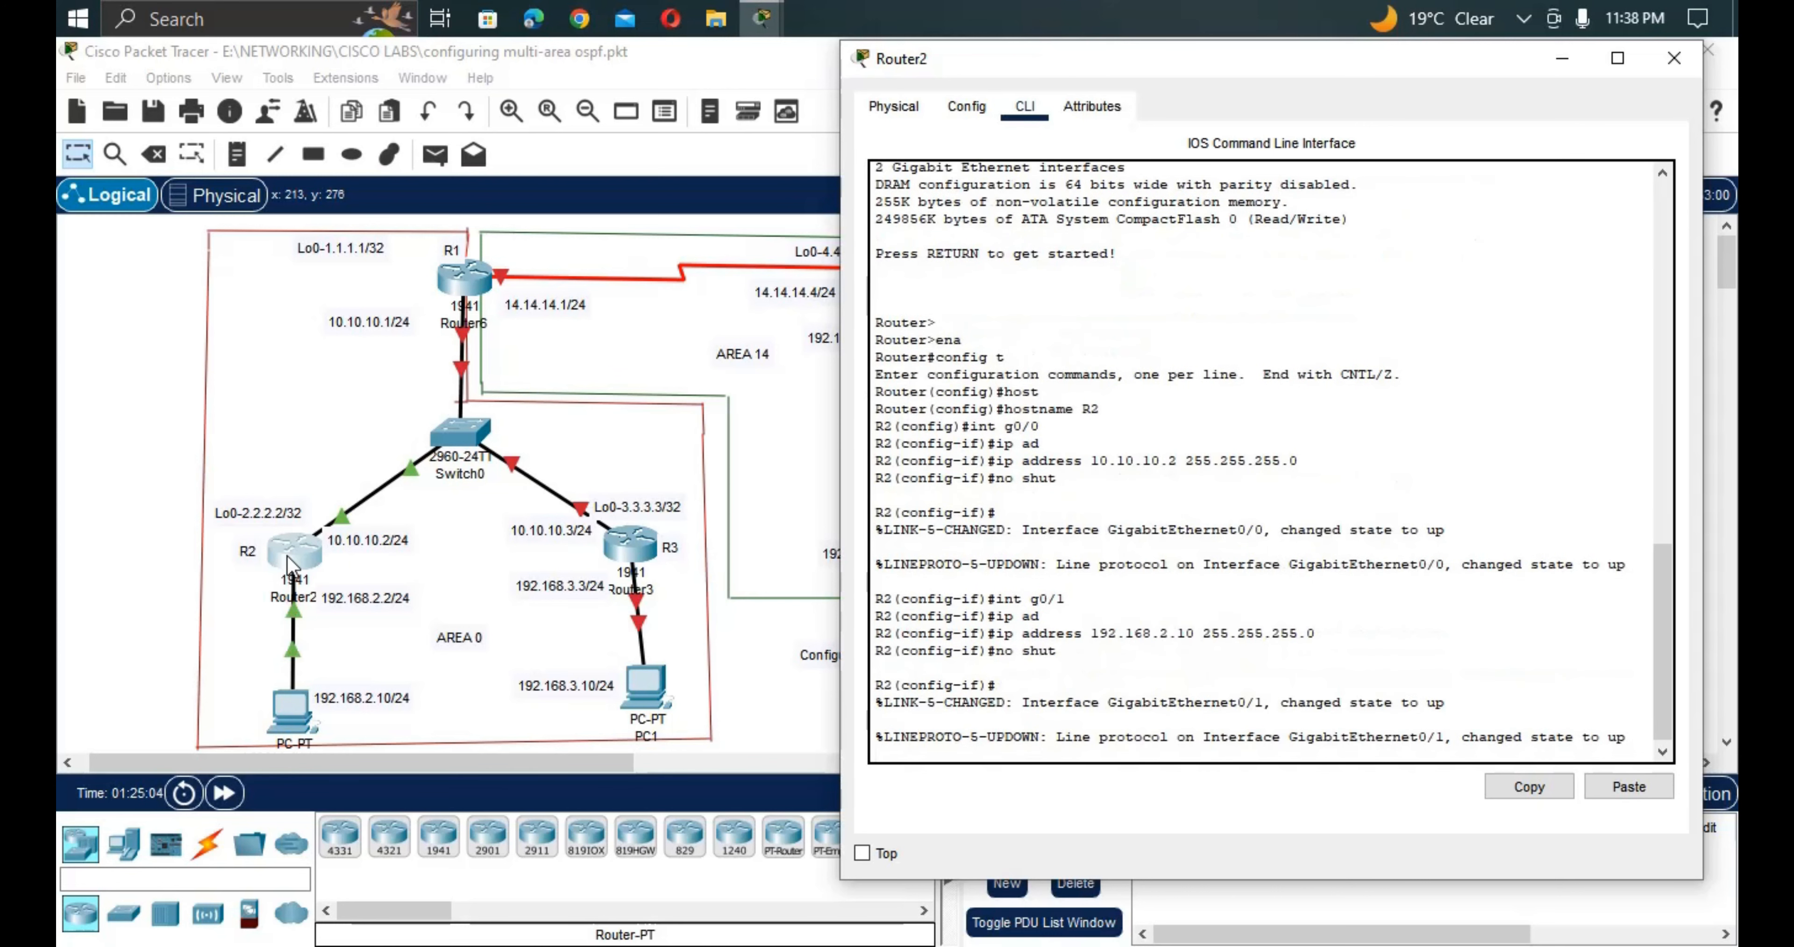
key(Return)
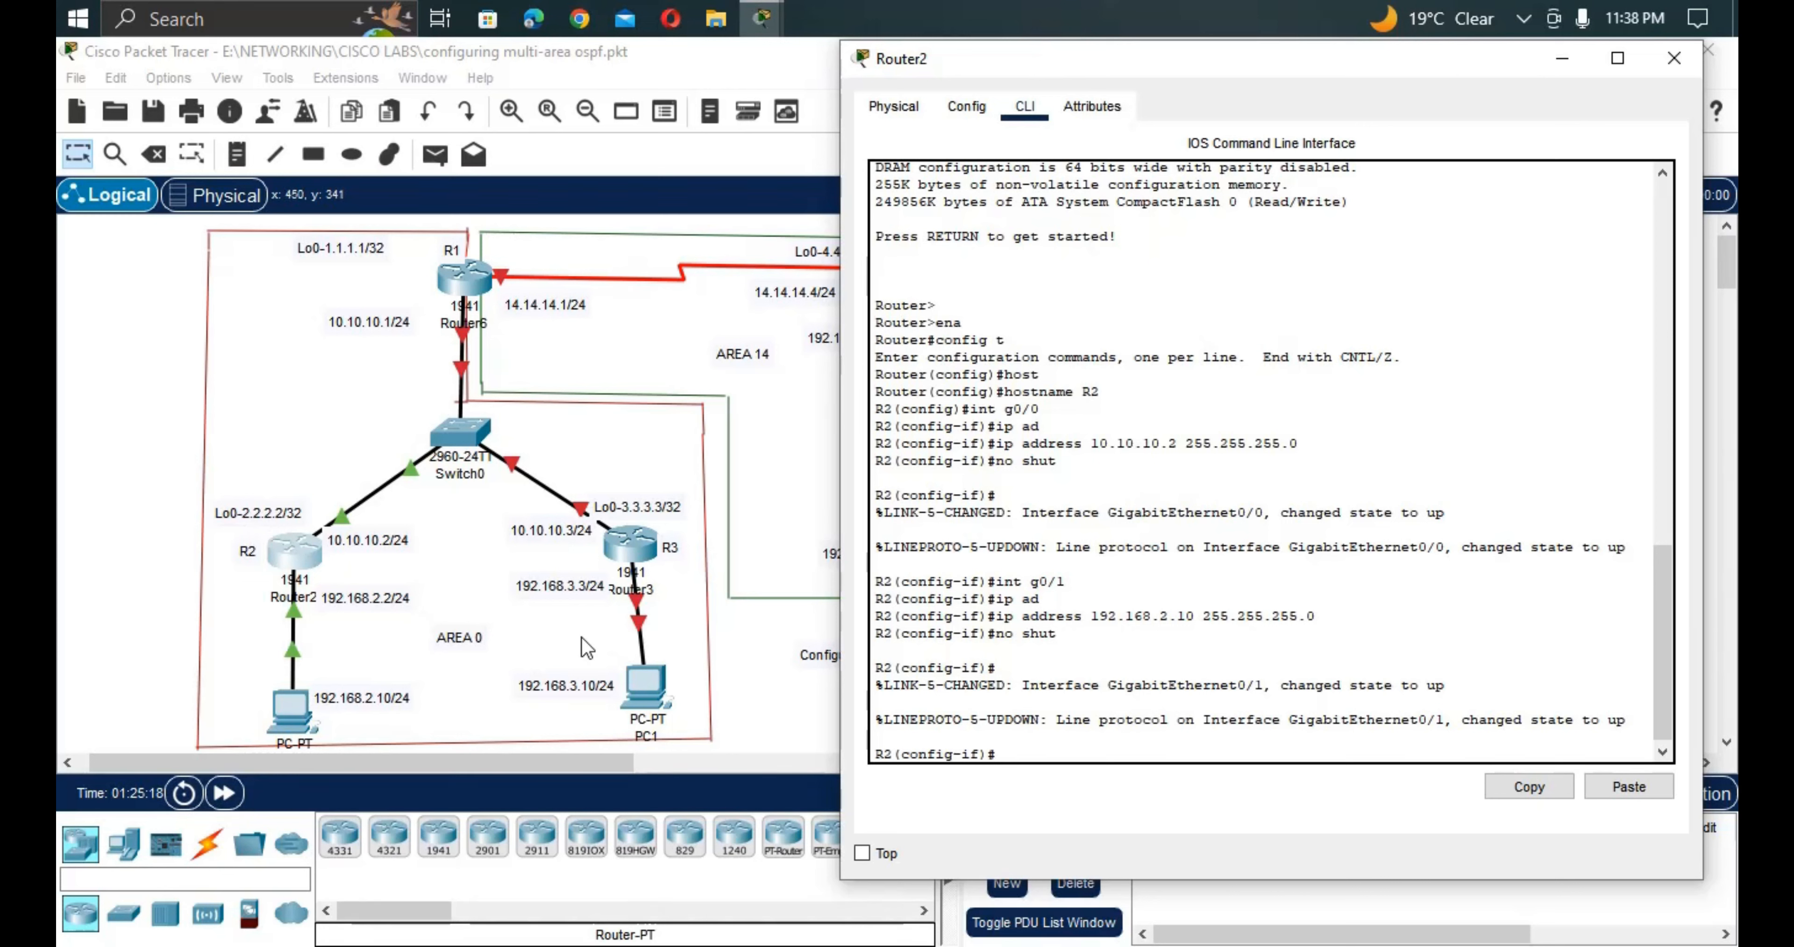
Create loopback lo0 on R2 with address 2.2.2.2 and mask 255.255.255.255.
text(int lo0)
key(Return)
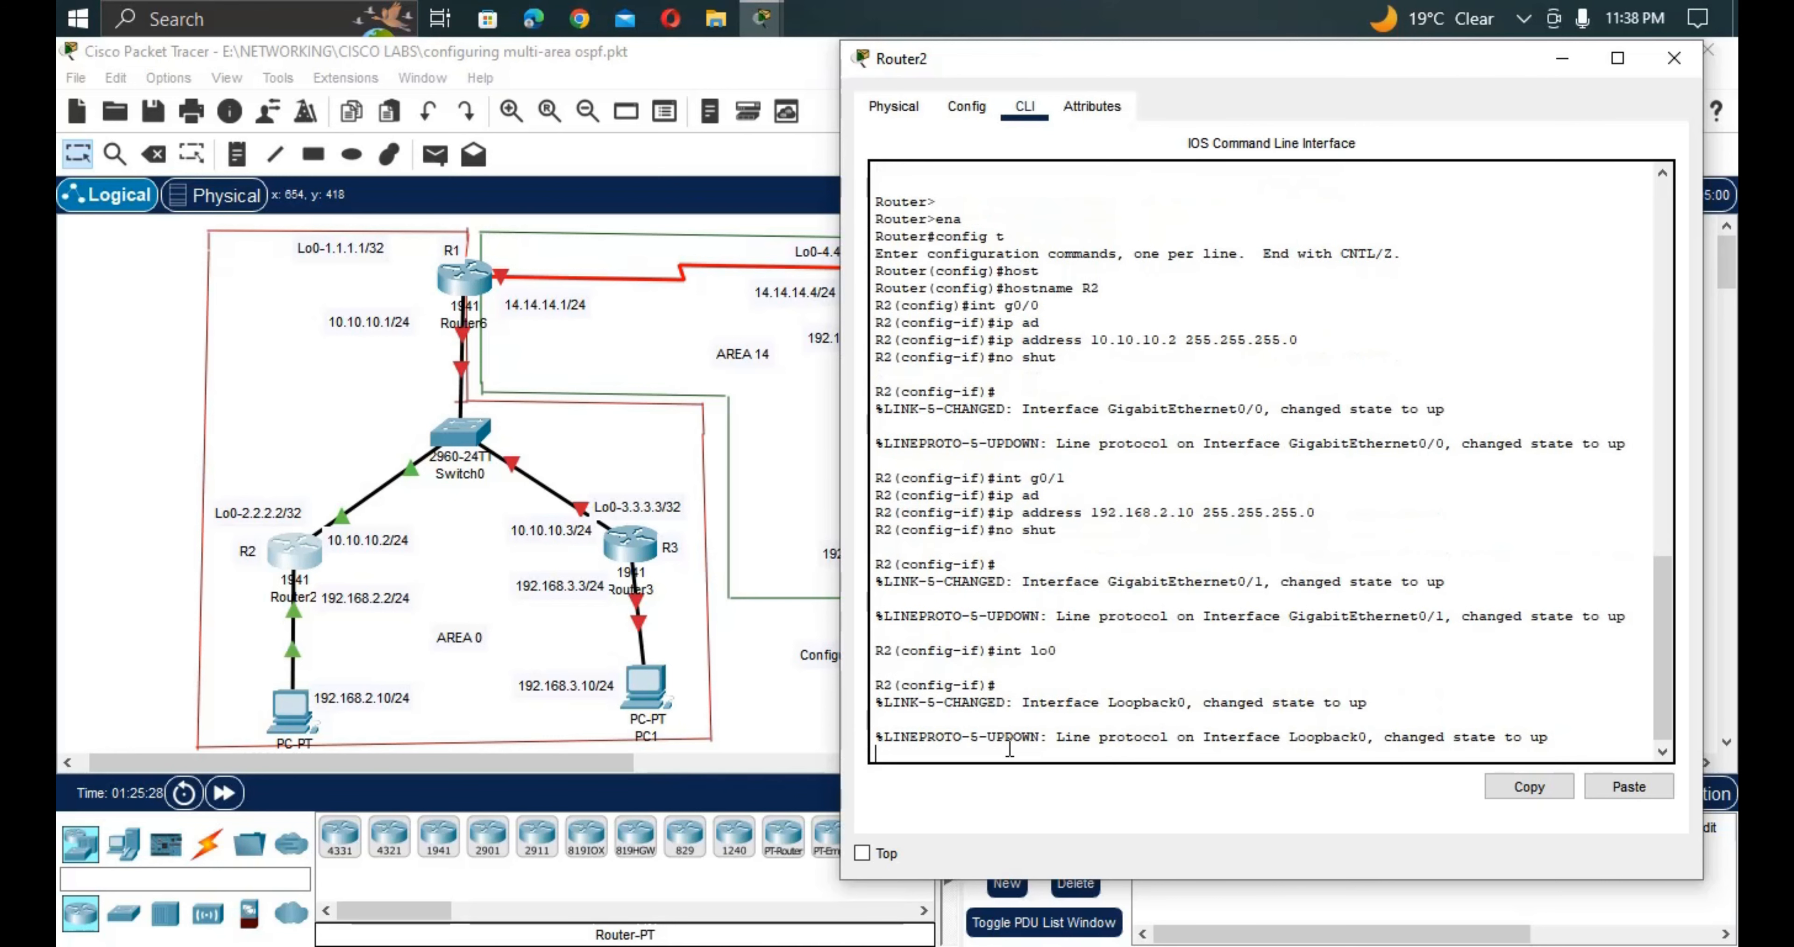
key(Return)
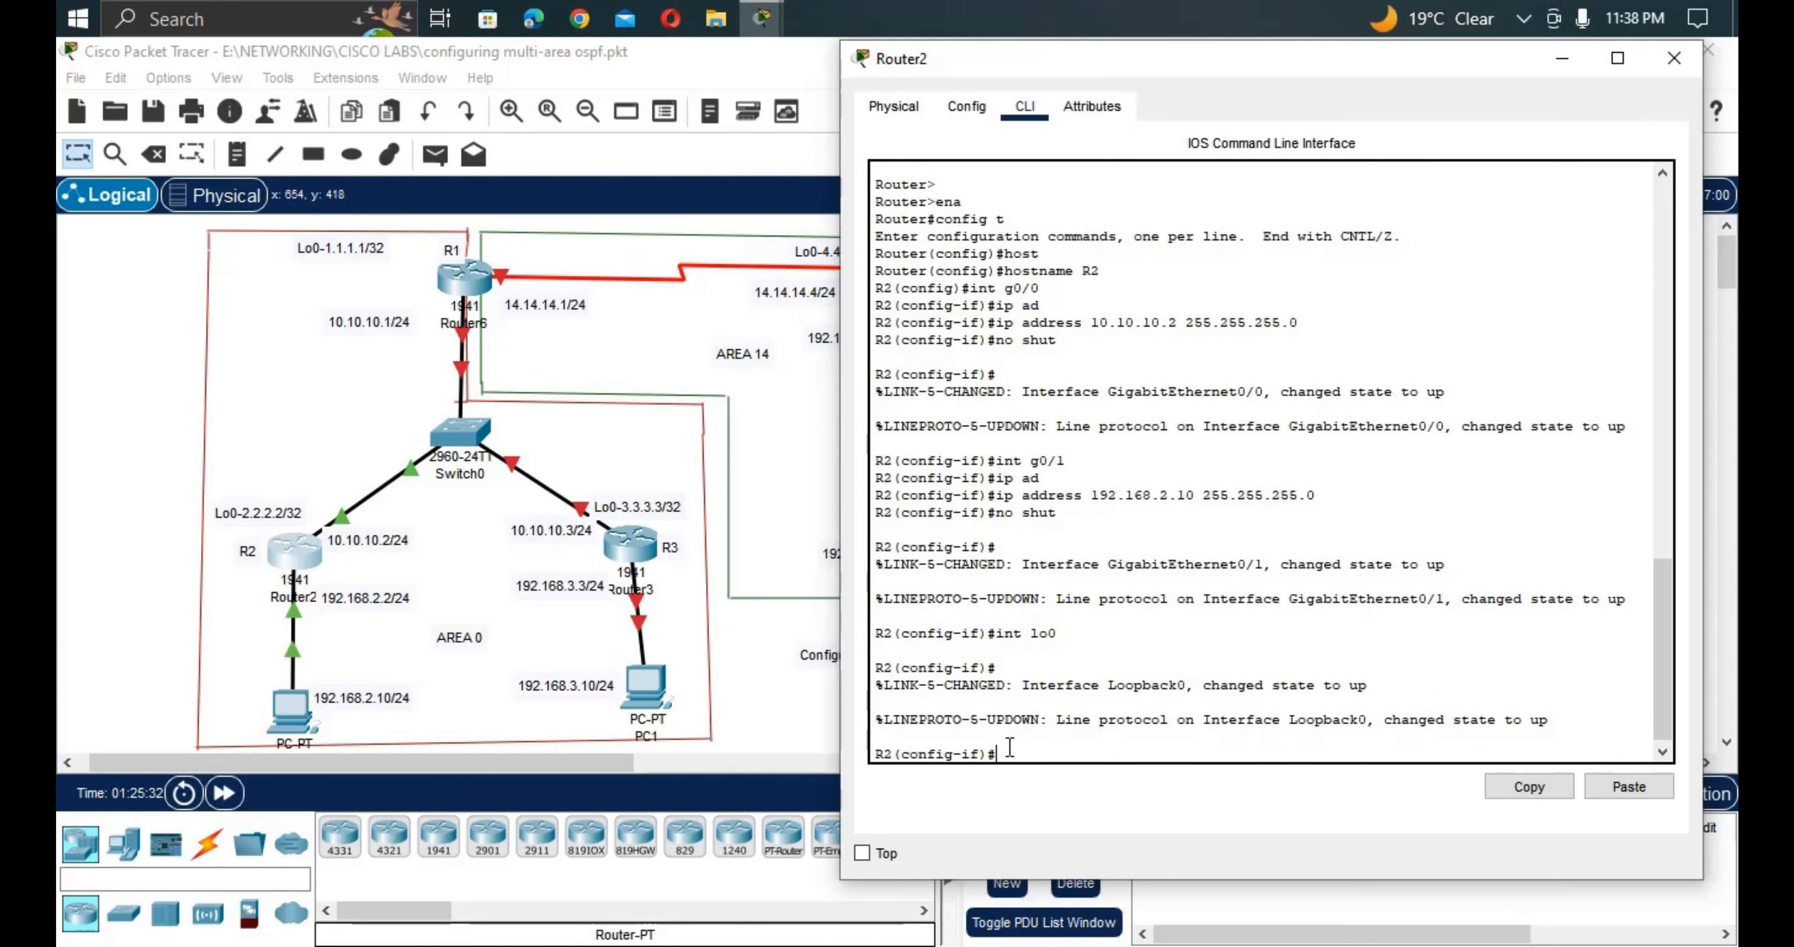
text(ip ad)
key(Tab)
text(2)
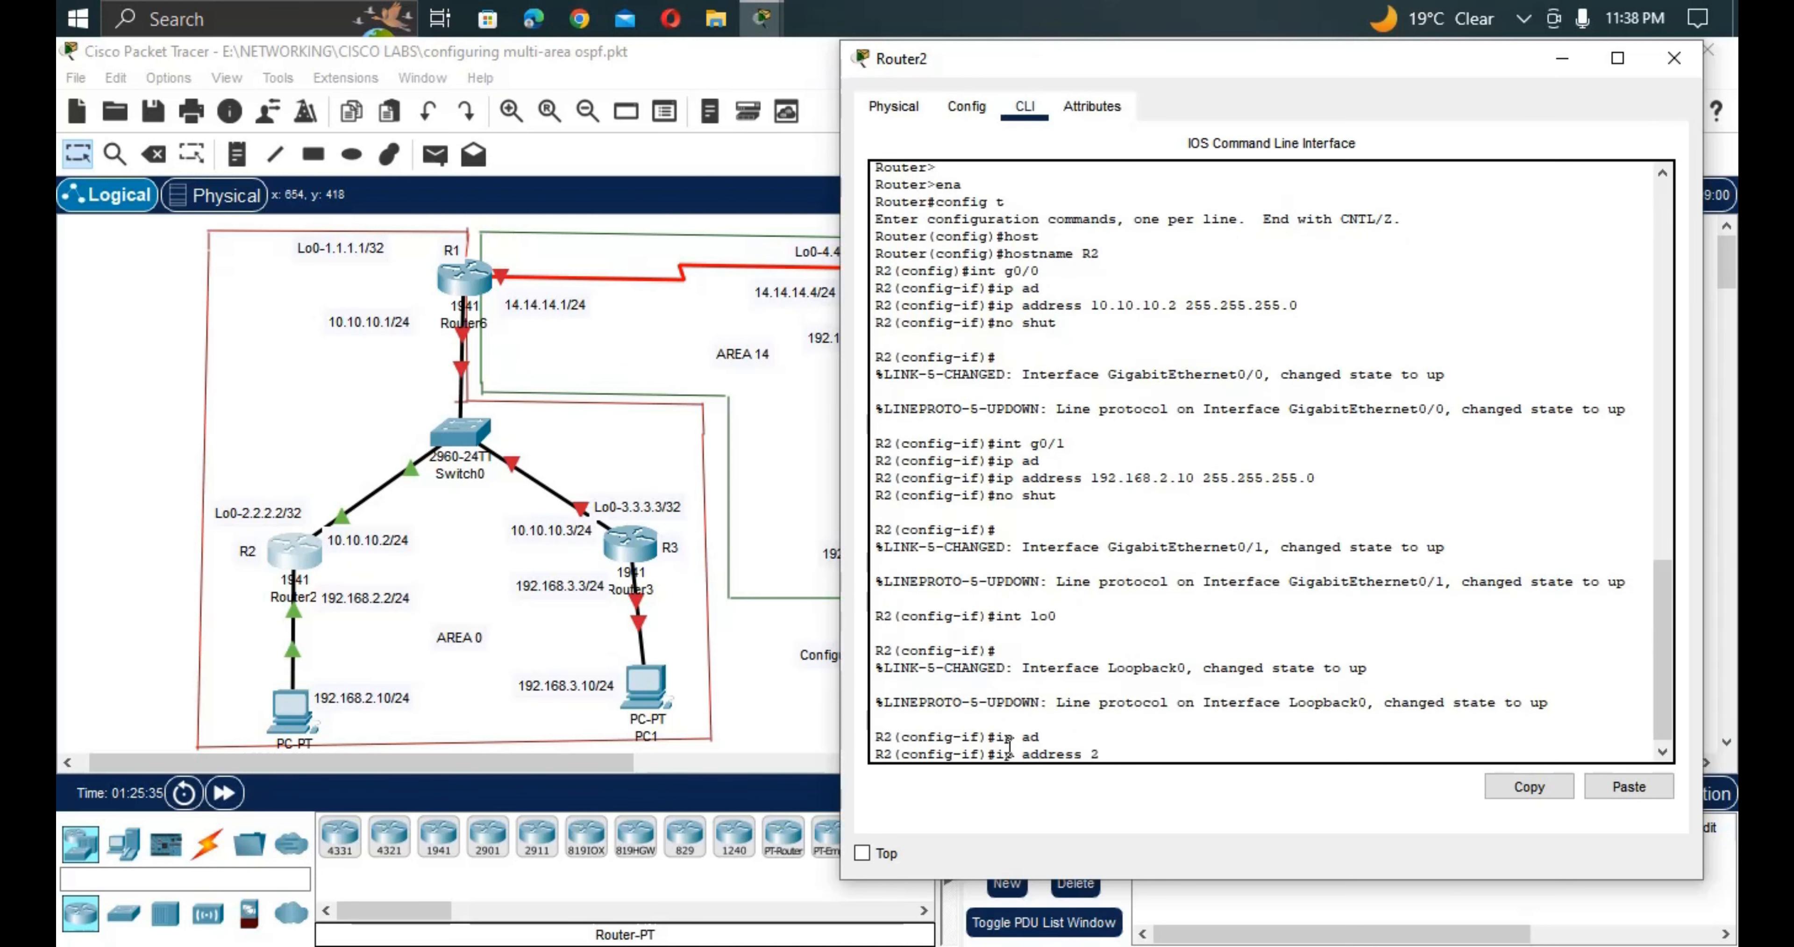
text(.2.2.2 255.255.255.255)
key(Return)
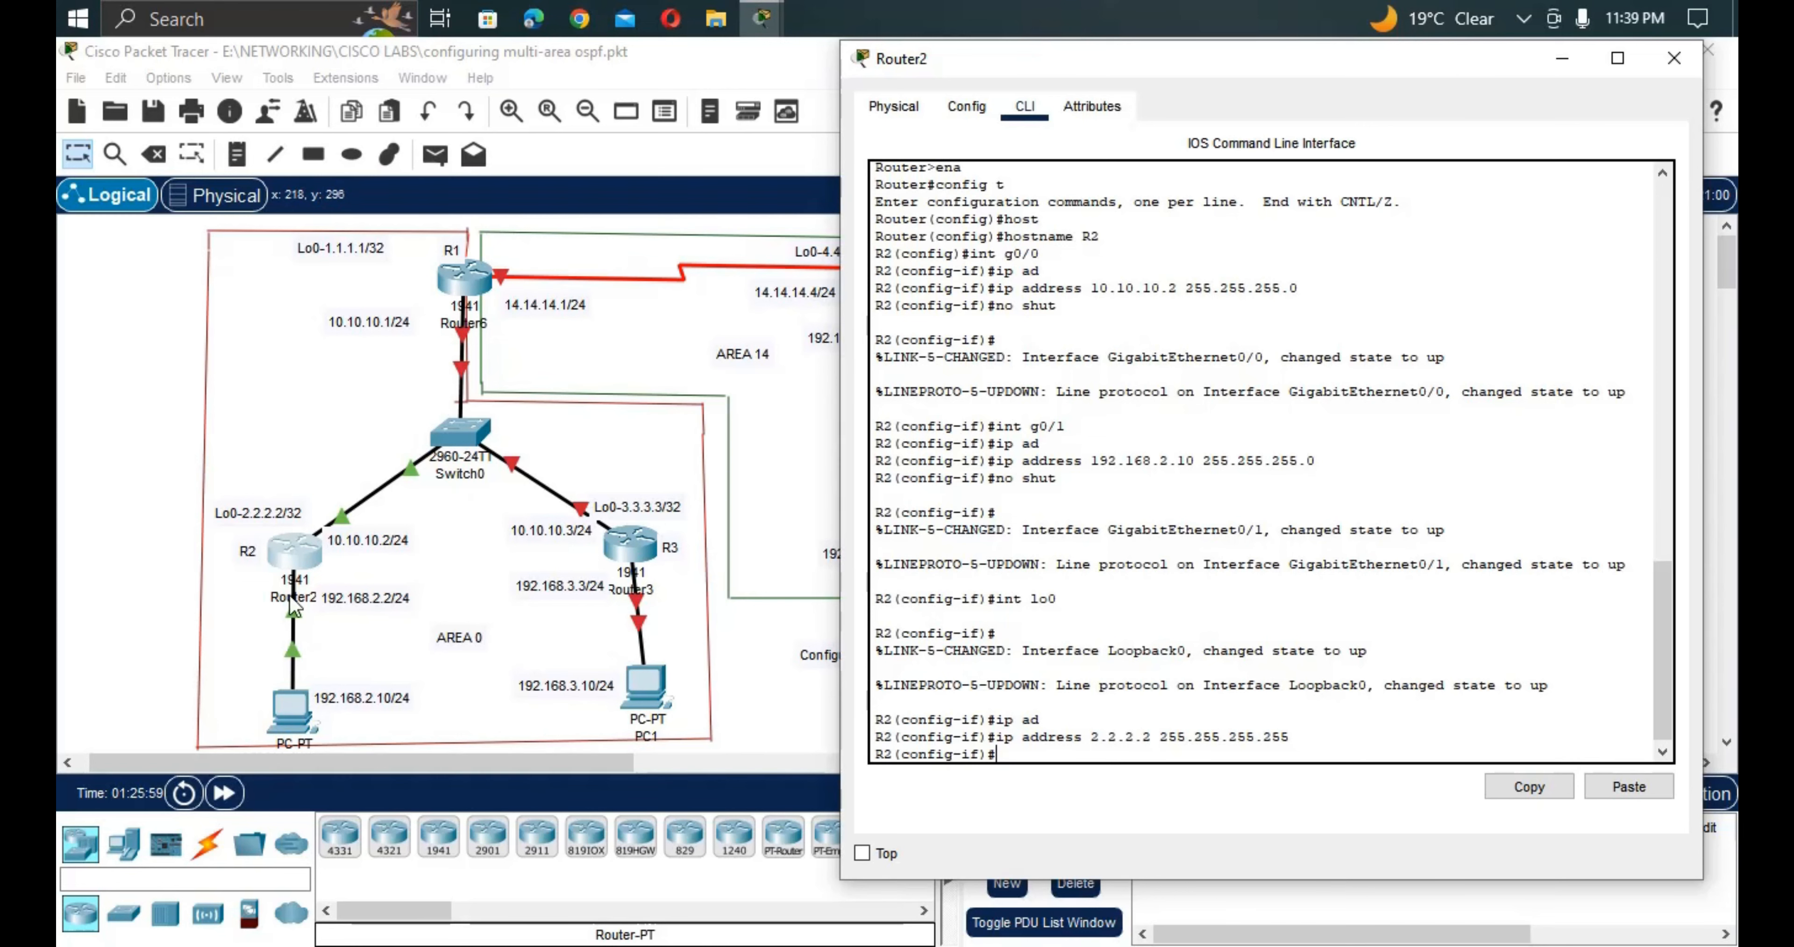
Open the IP configuration of PC4, the PC connected below R2.
click(291, 711)
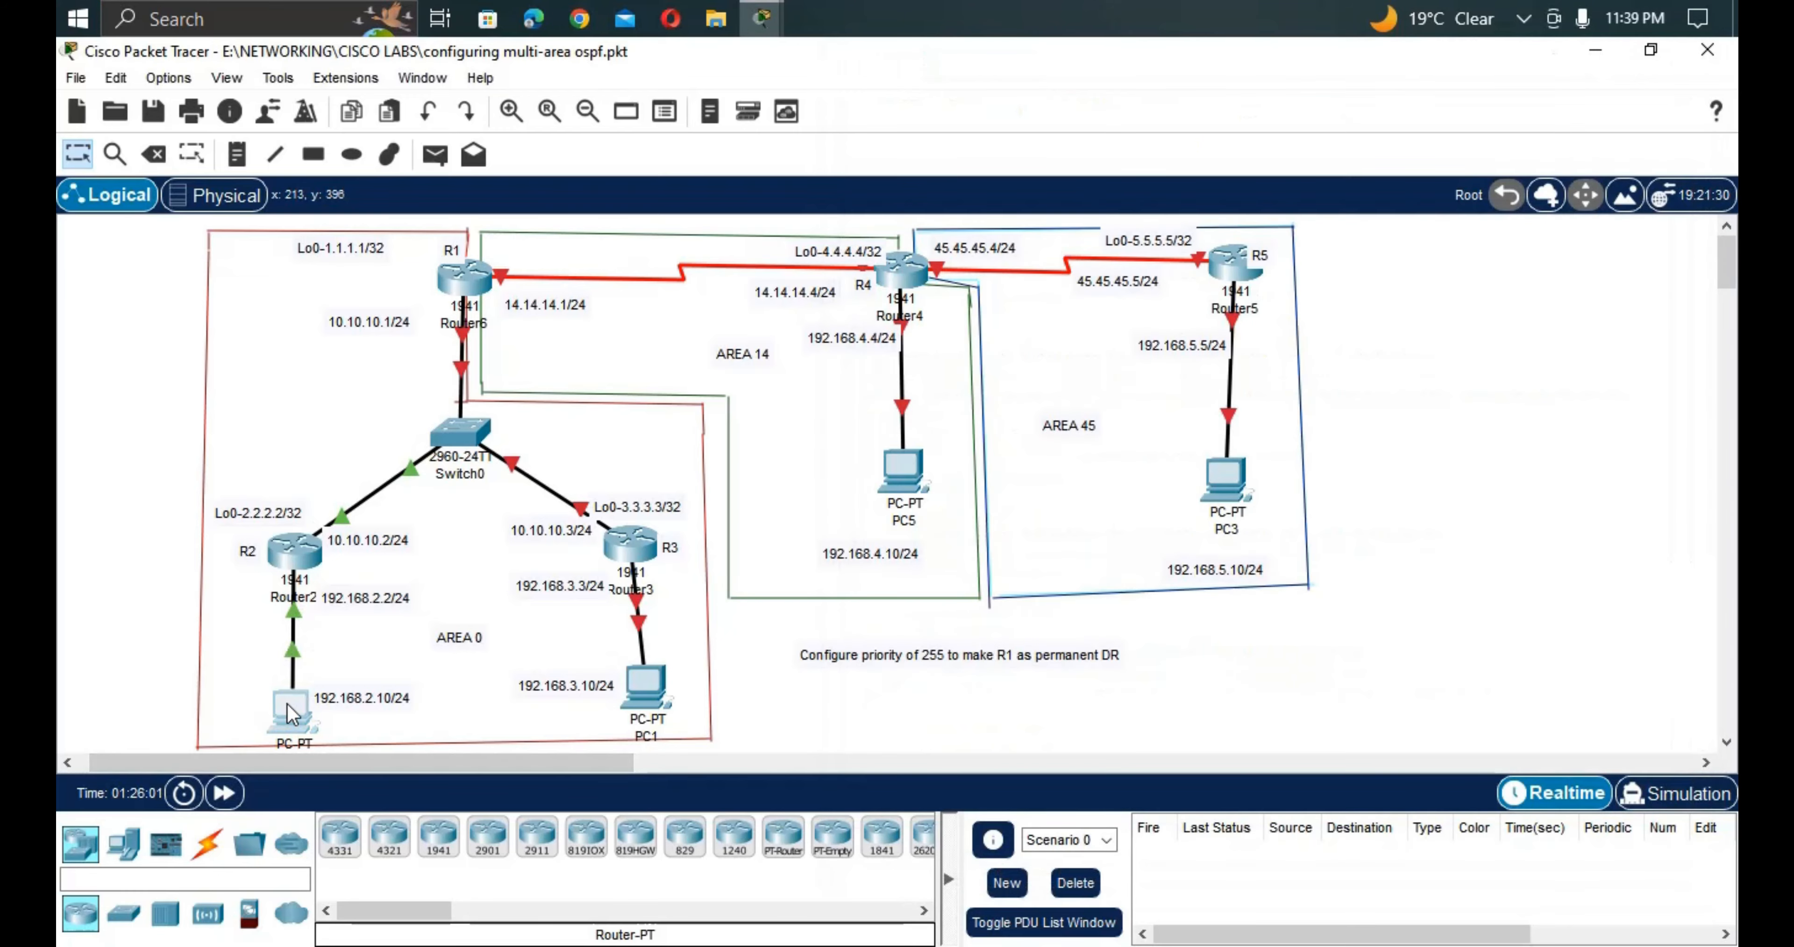
double_click(298, 710)
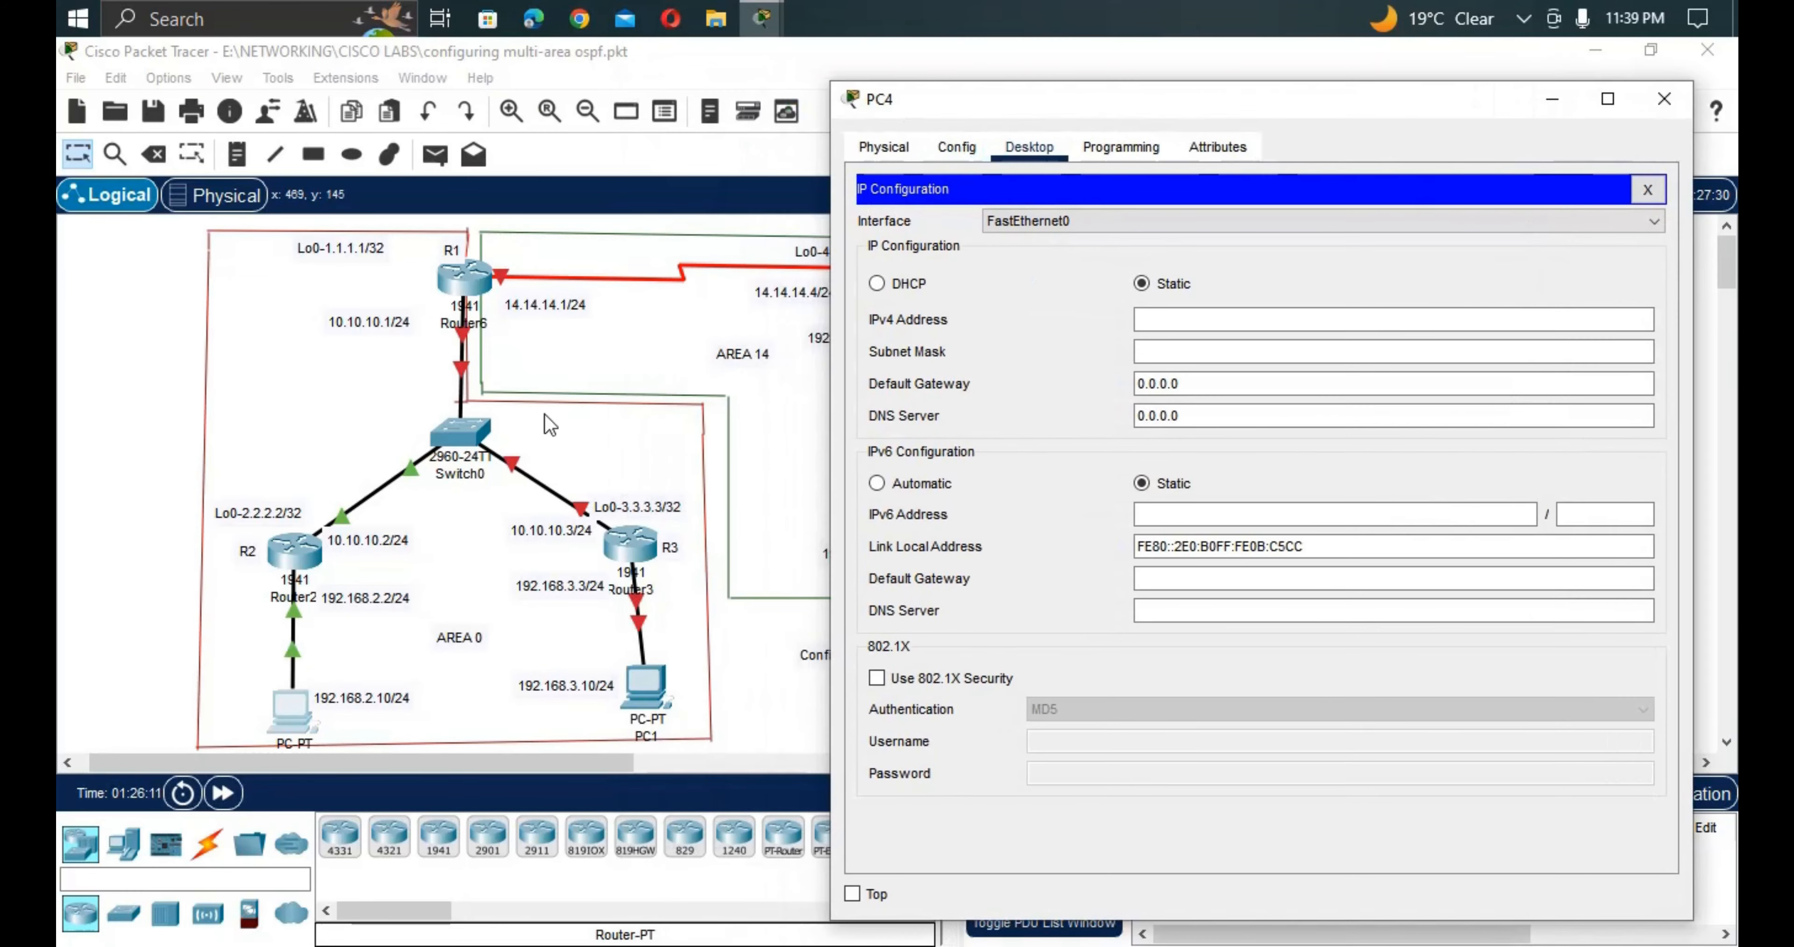
Return to R2's command line and re-enter configuration of interface g0/1.
click(294, 550)
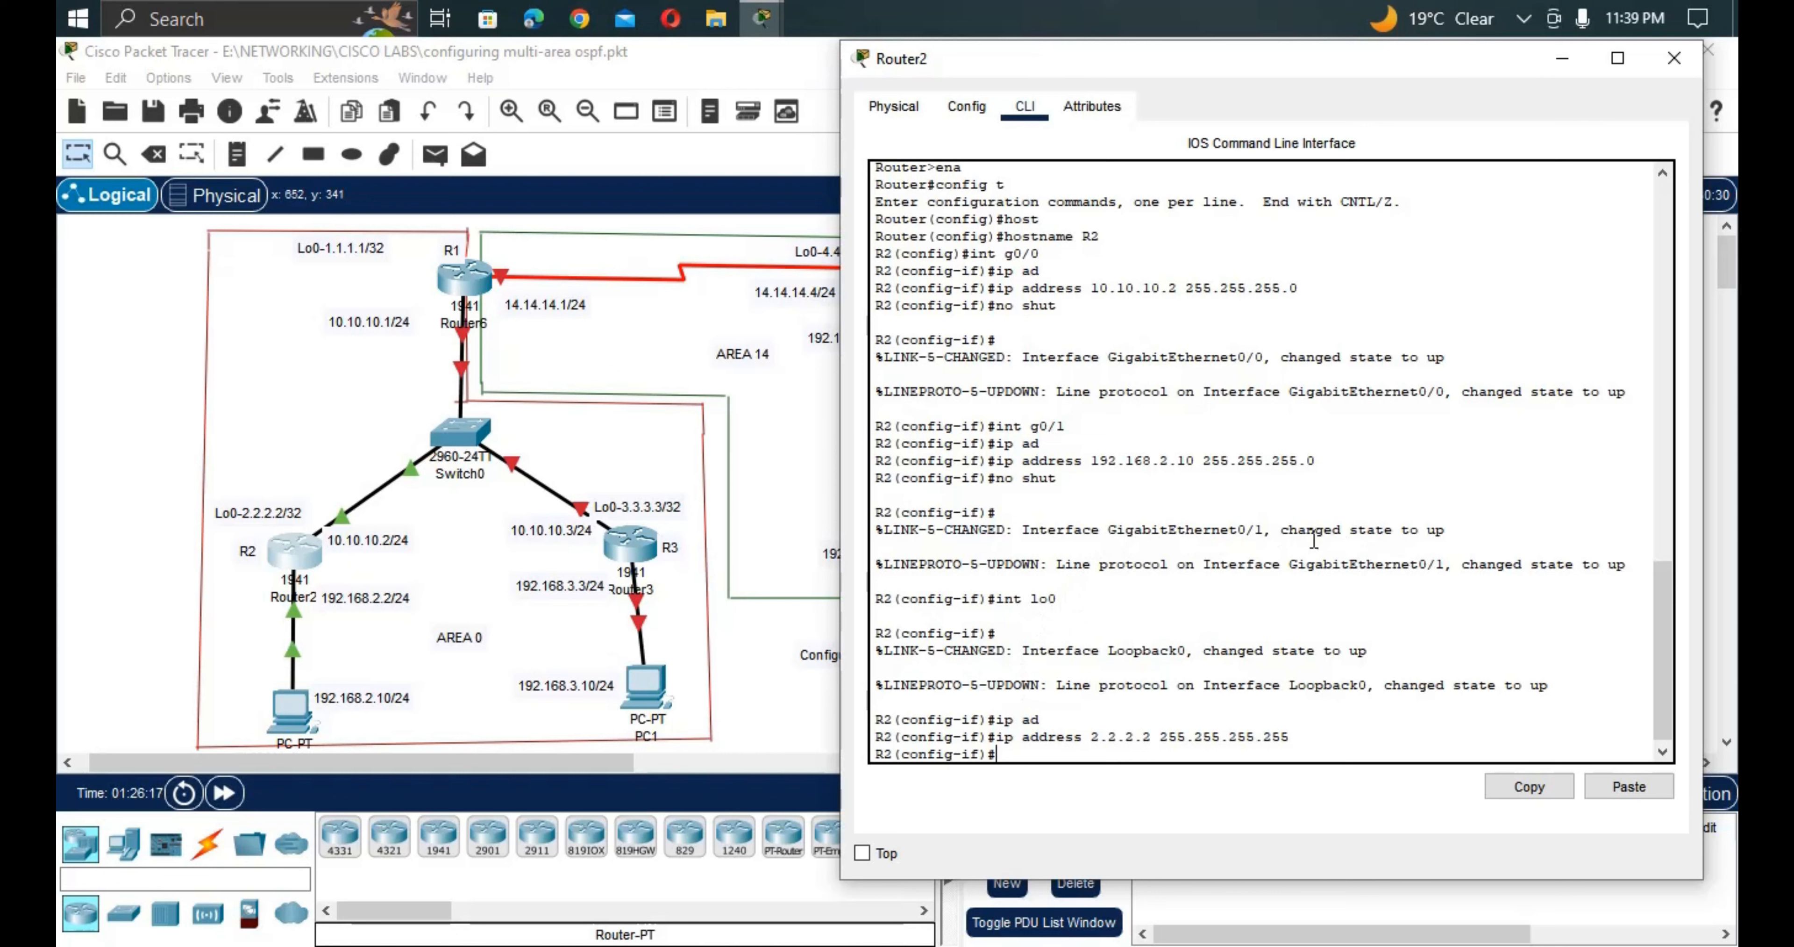
drag(1196, 466, 1177, 465)
key(Up)
key(Up)
key(Up)
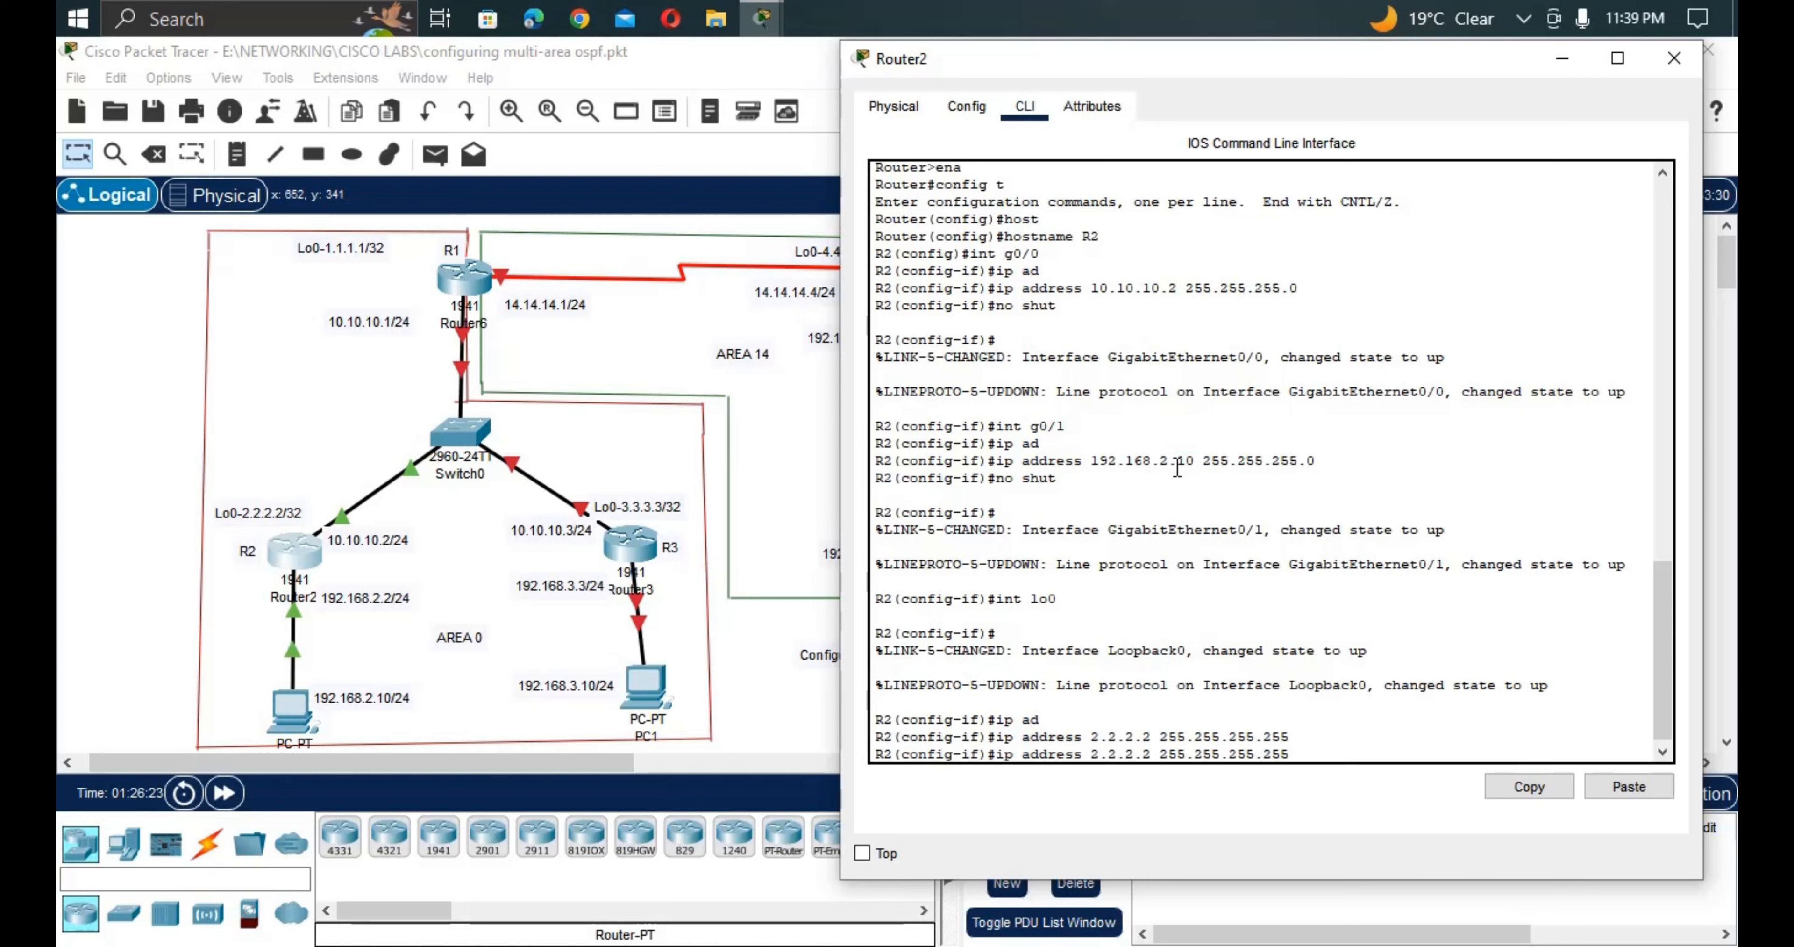
key(Up)
key(Up)
key(Up)
key(Return)
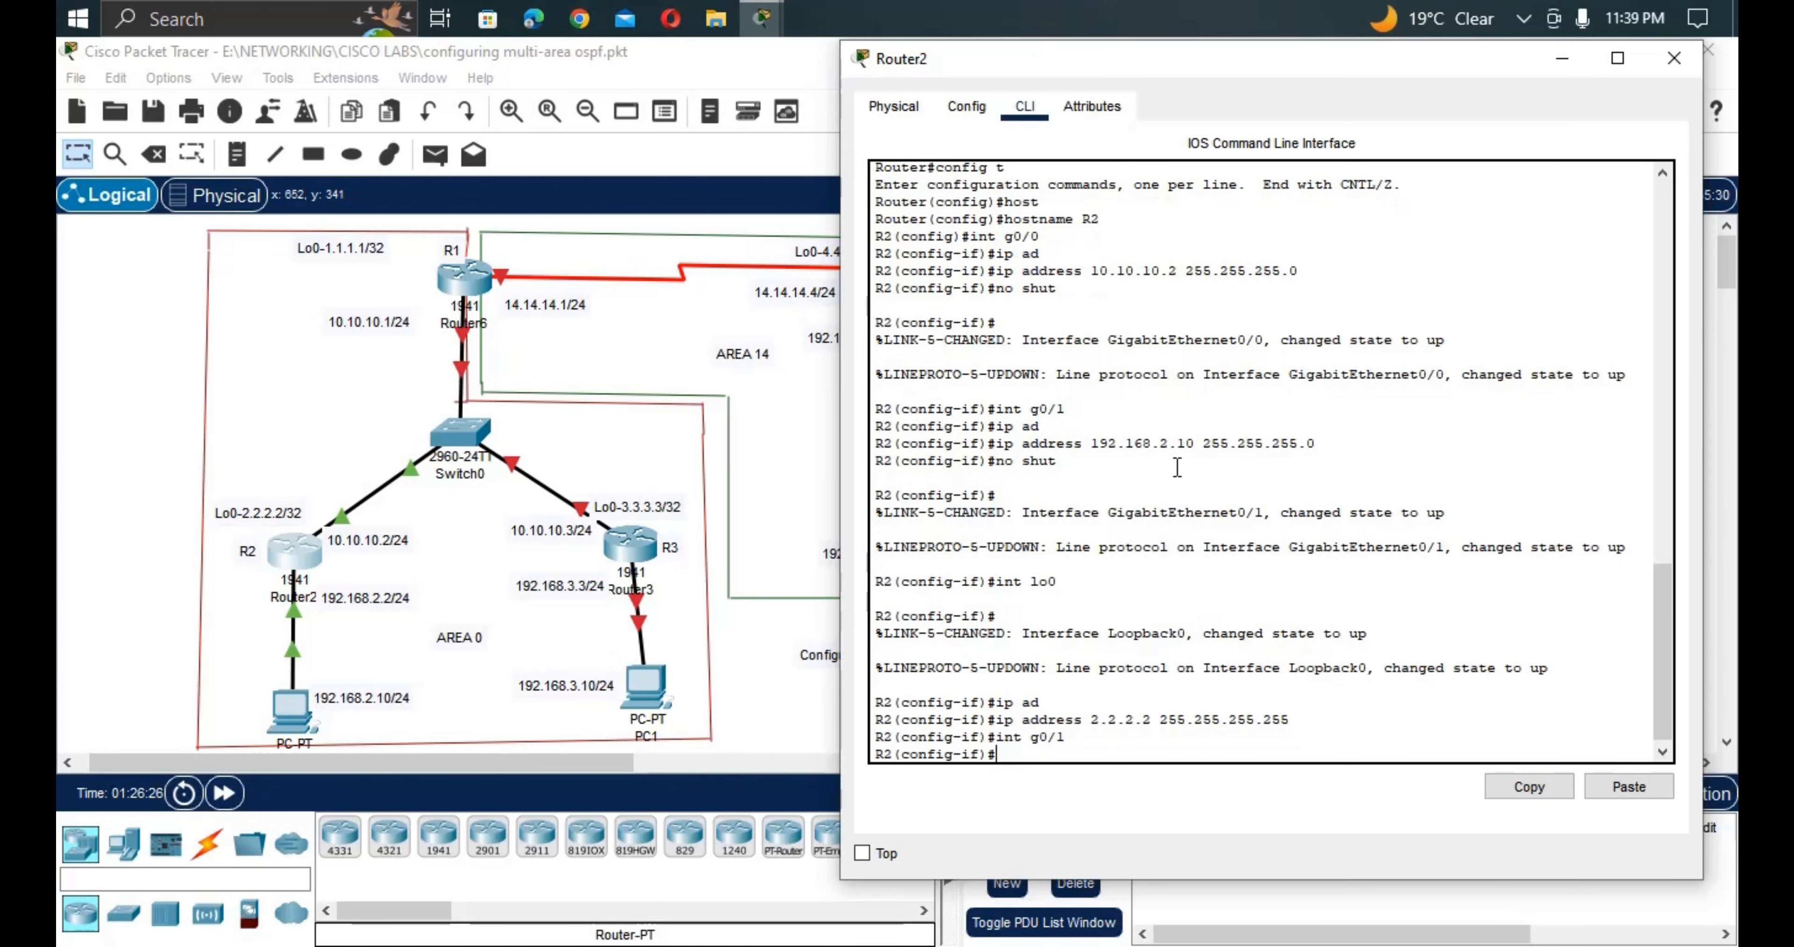
Edit the recalled 192.168.2.10 address command for R2's g0/1 to correct the host part to the address labelled in the topology.
key(Up)
key(Up)
key(Up)
key(Up)
key(Up)
key(Left)
key(Left)
key(Left)
key(Left)
key(Left)
key(Left)
key(Left)
key(Left)
key(Left)
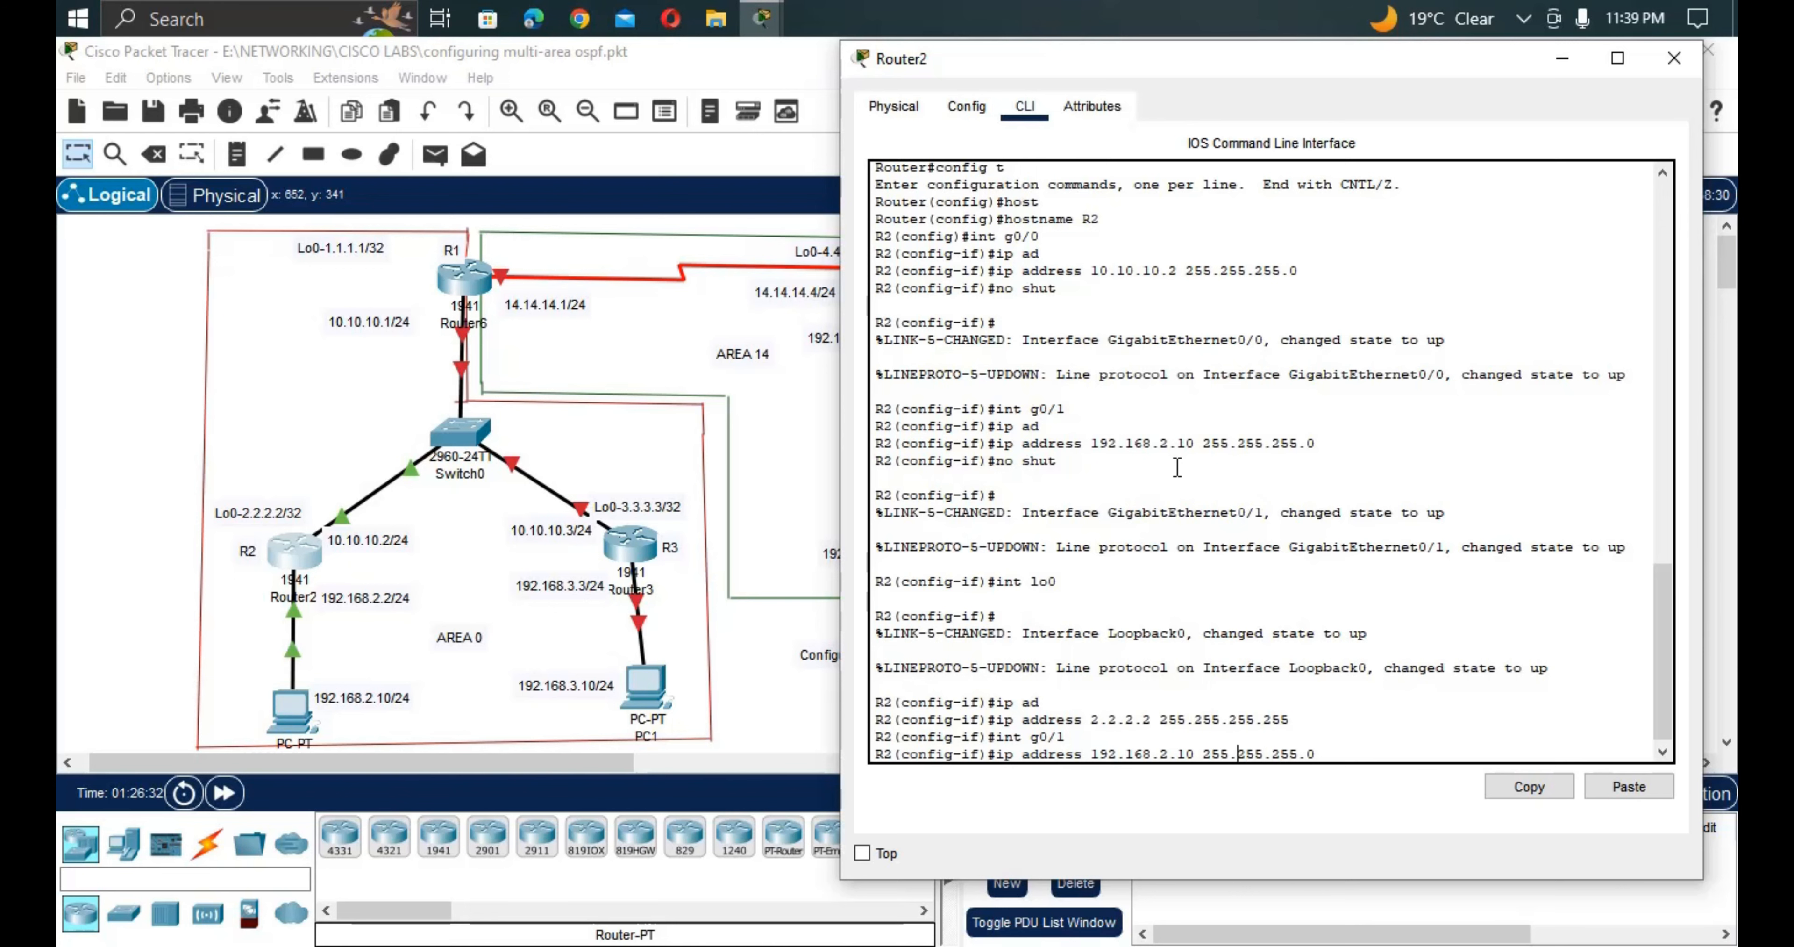
key(Left)
key(BackSpace)
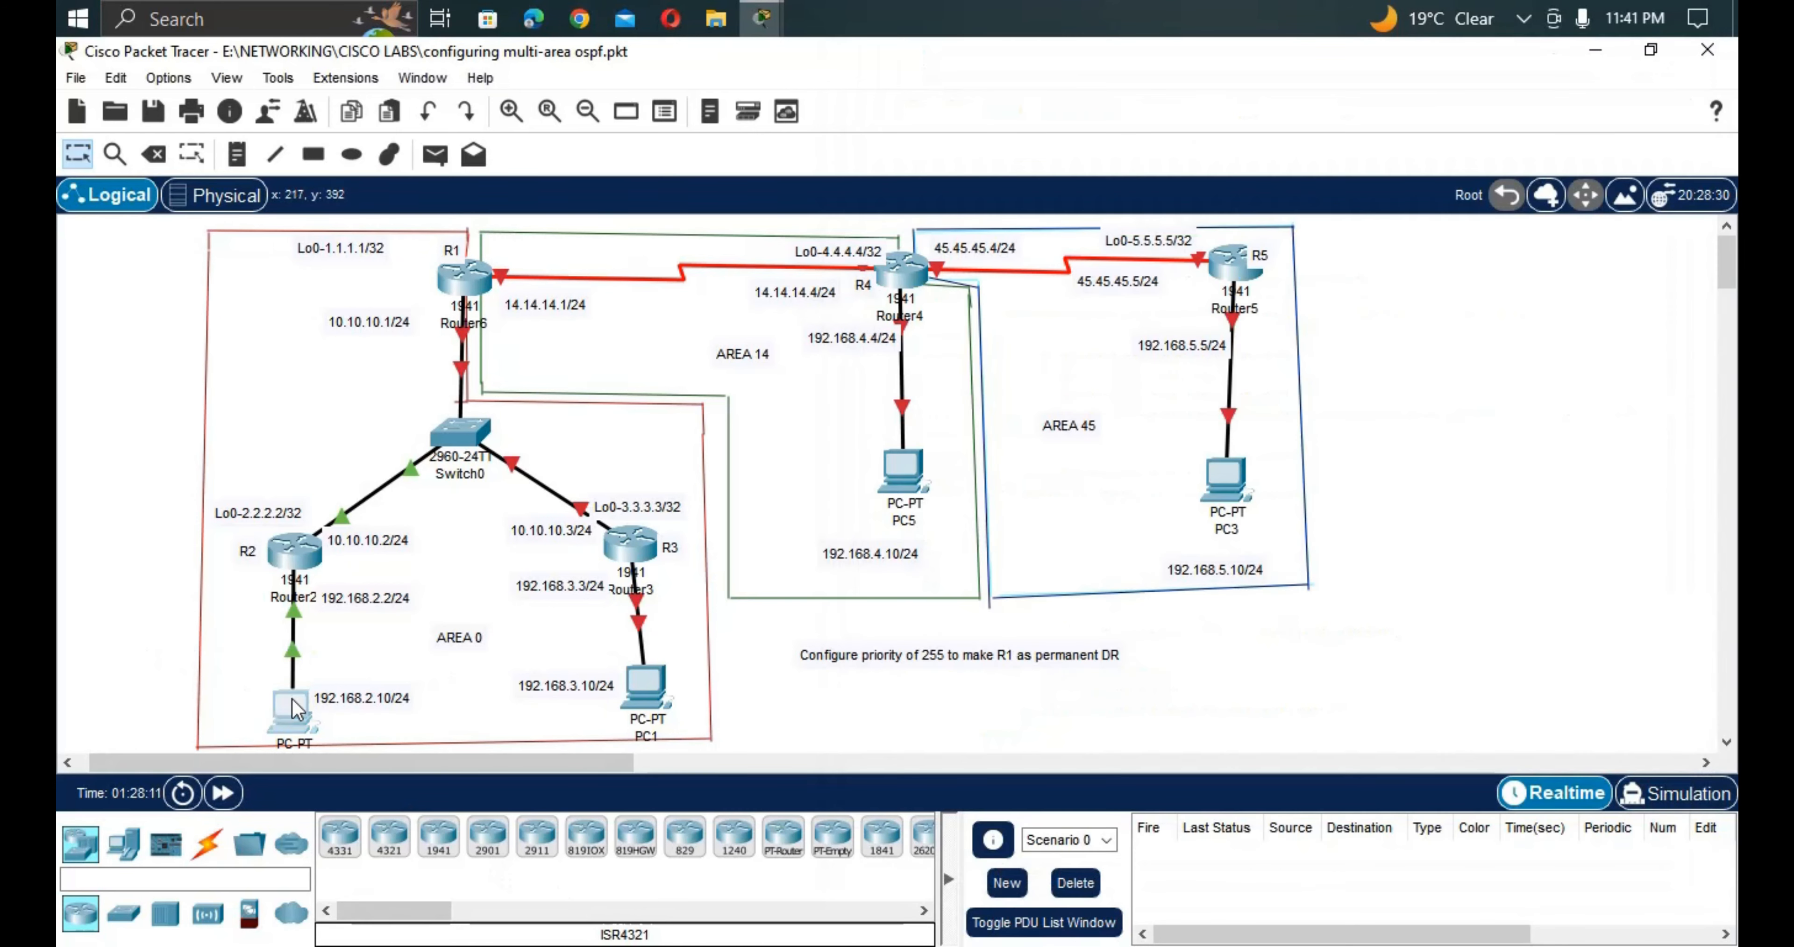
Set the static IPv4 address of PC4, the PC below R2, to 192.168.2.10.
click(298, 709)
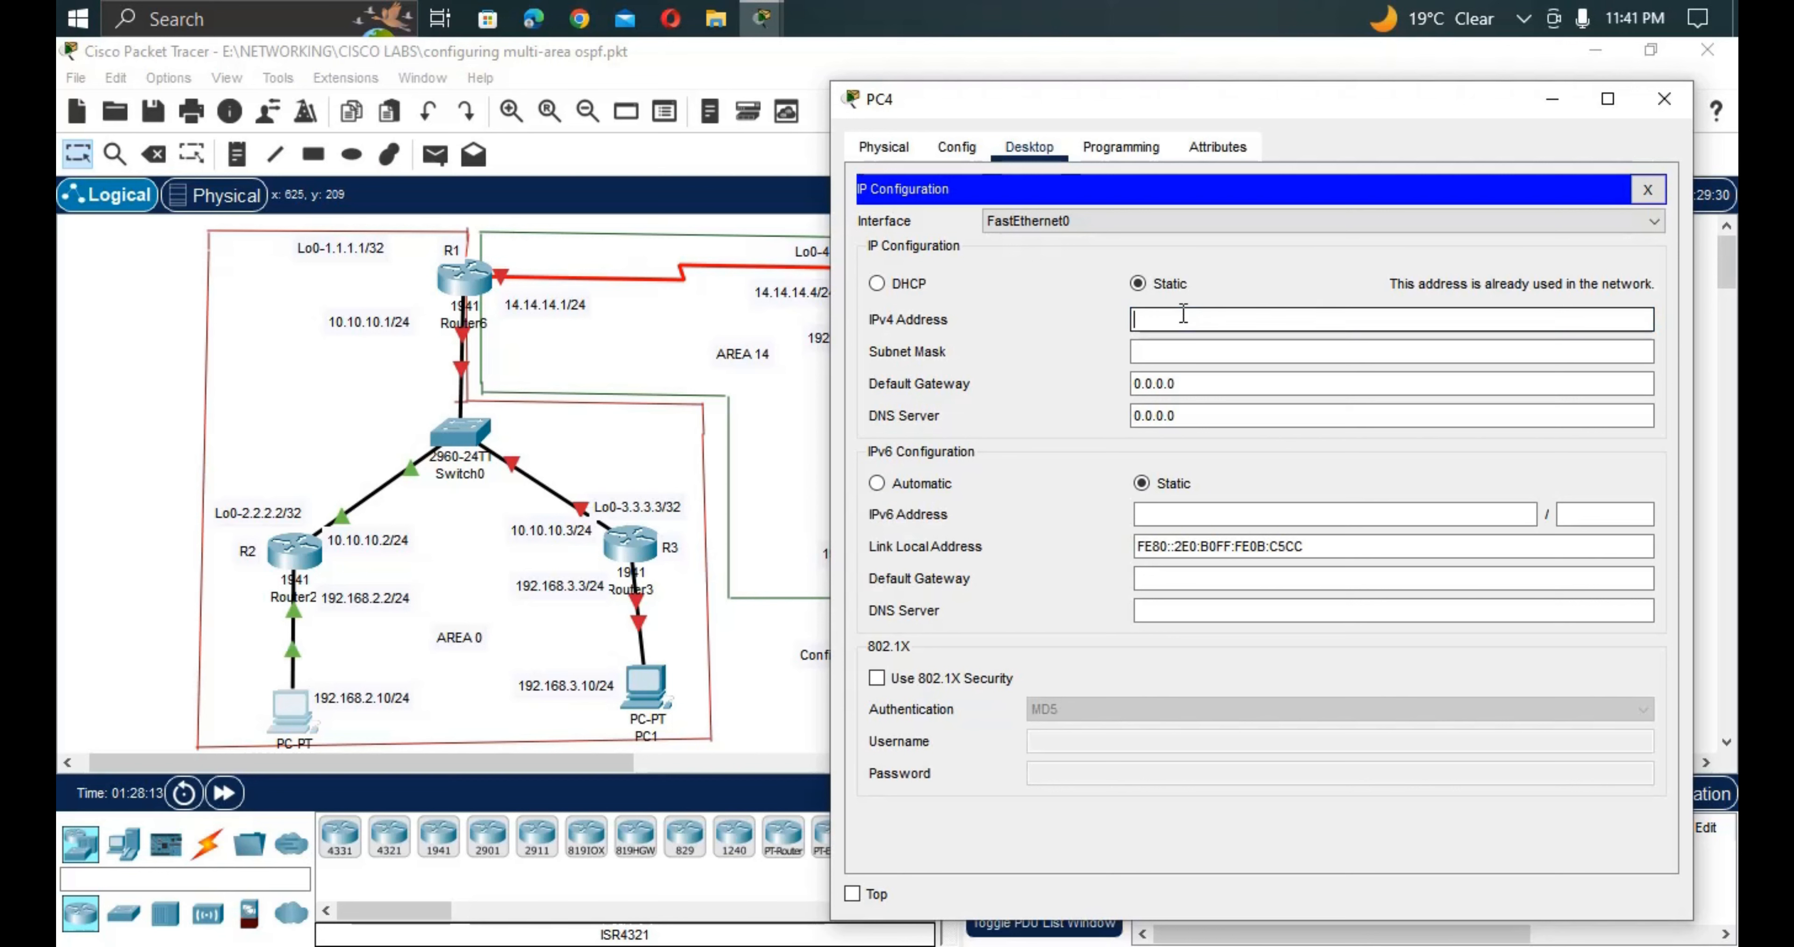
text(192.168)
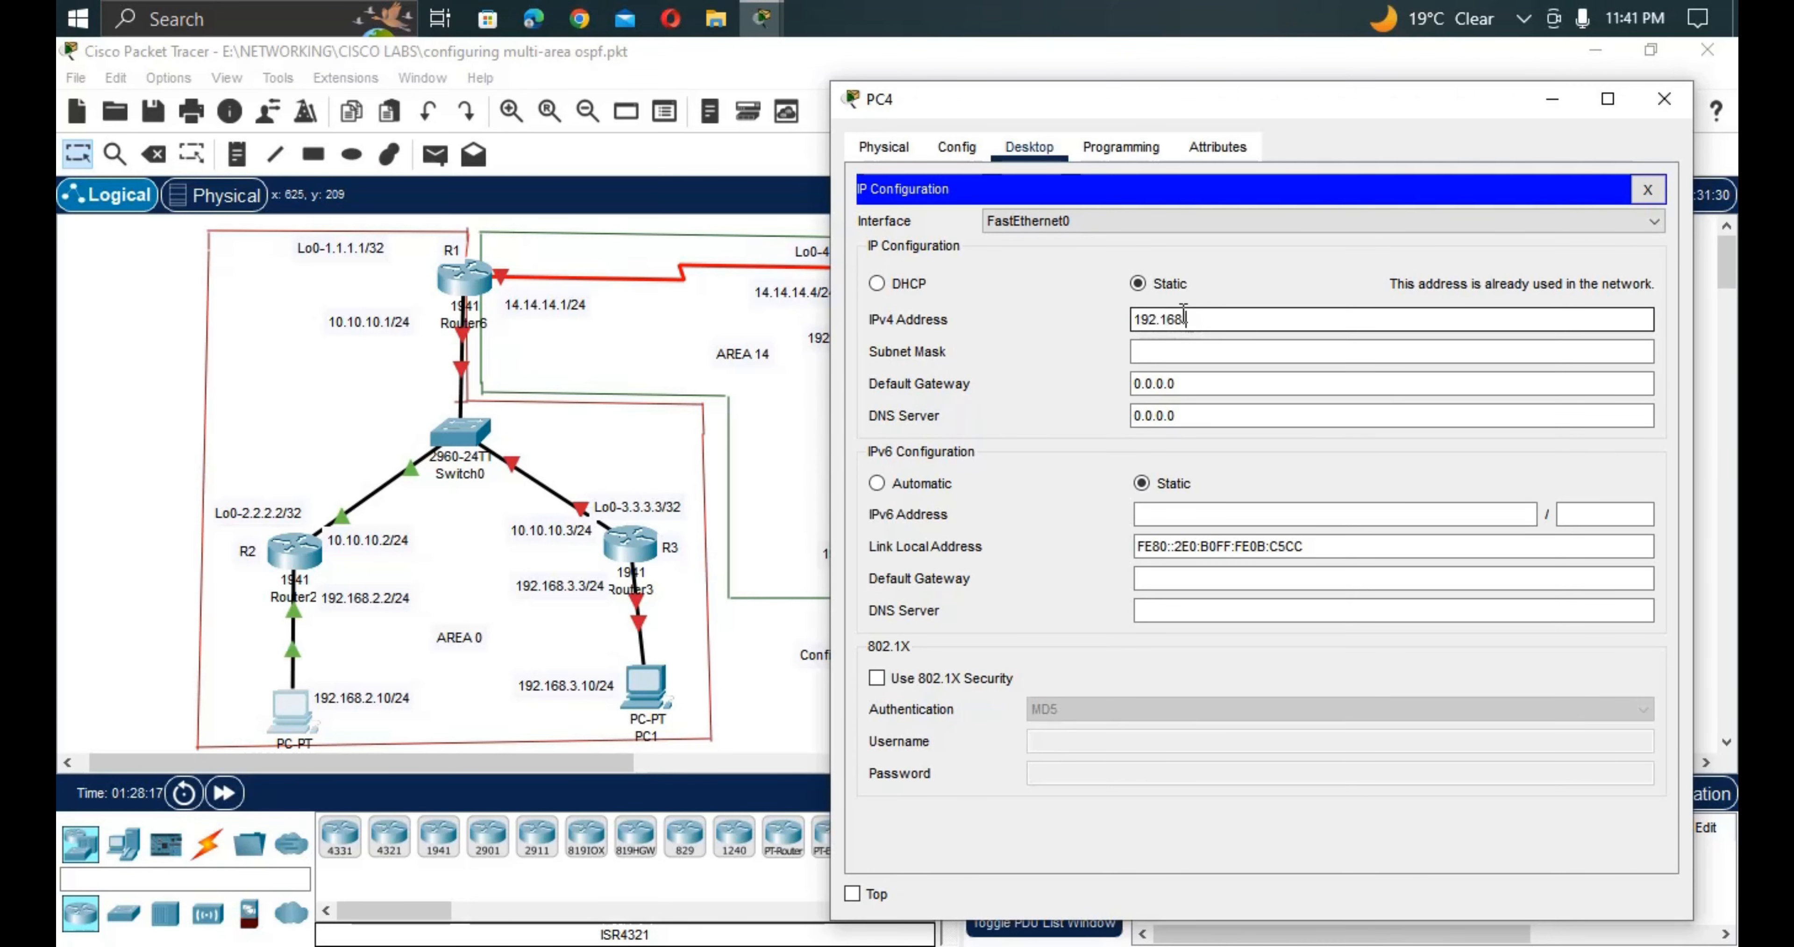
text(.2.20)
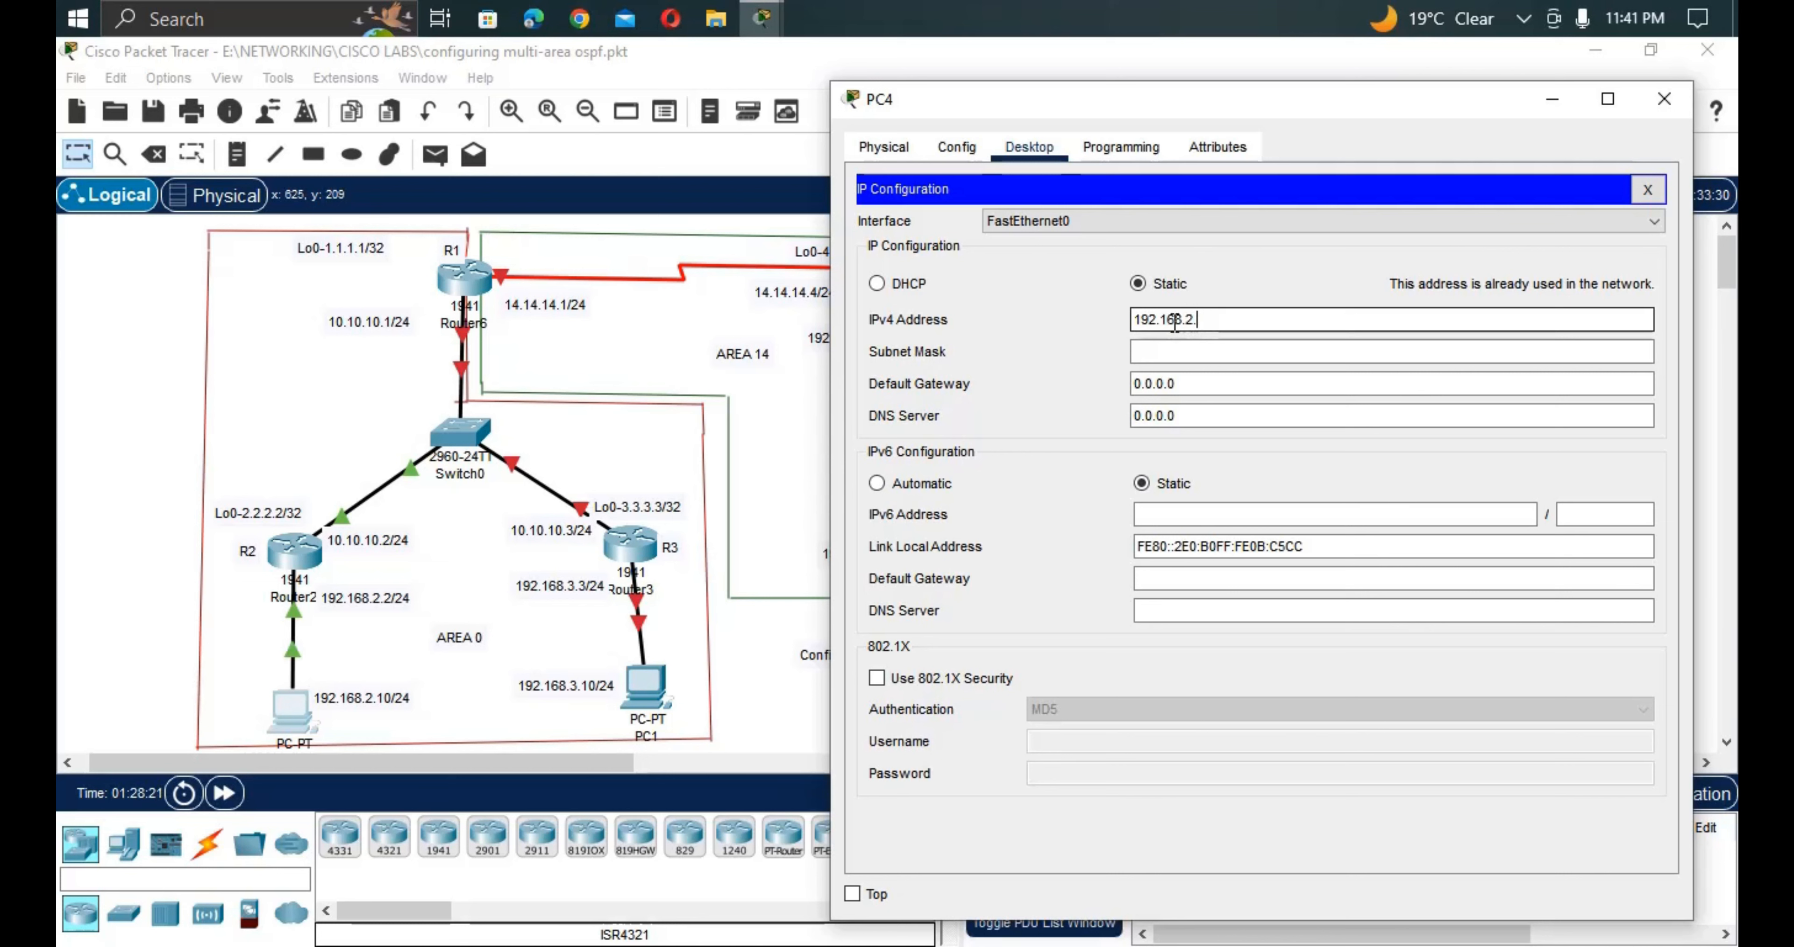
key(BackSpace)
key(BackSpace)
text(10)
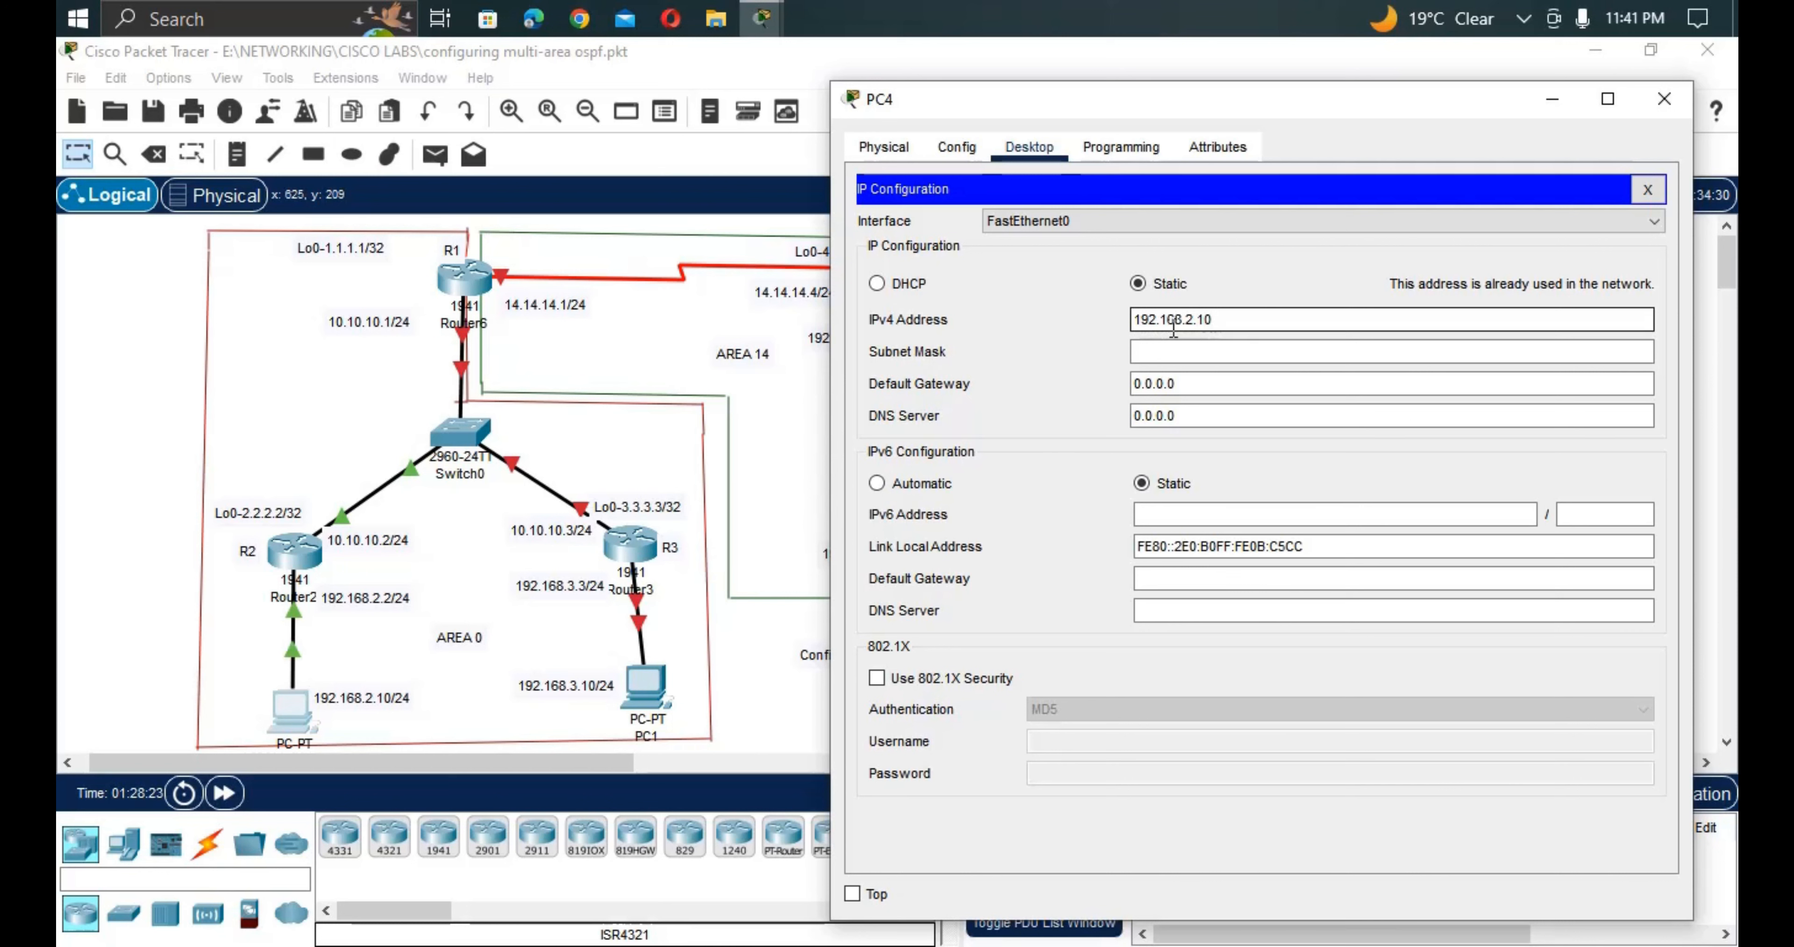
Give PC4 the subnet mask 255.255.255.0 and default gateway 192.168.2.2, and close its IP configuration.
key(Tab)
click(1190, 384)
key(BackSpace)
key(BackSpace)
key(BackSpace)
key(BackSpace)
key(BackSpace)
key(BackSpace)
key(BackSpace)
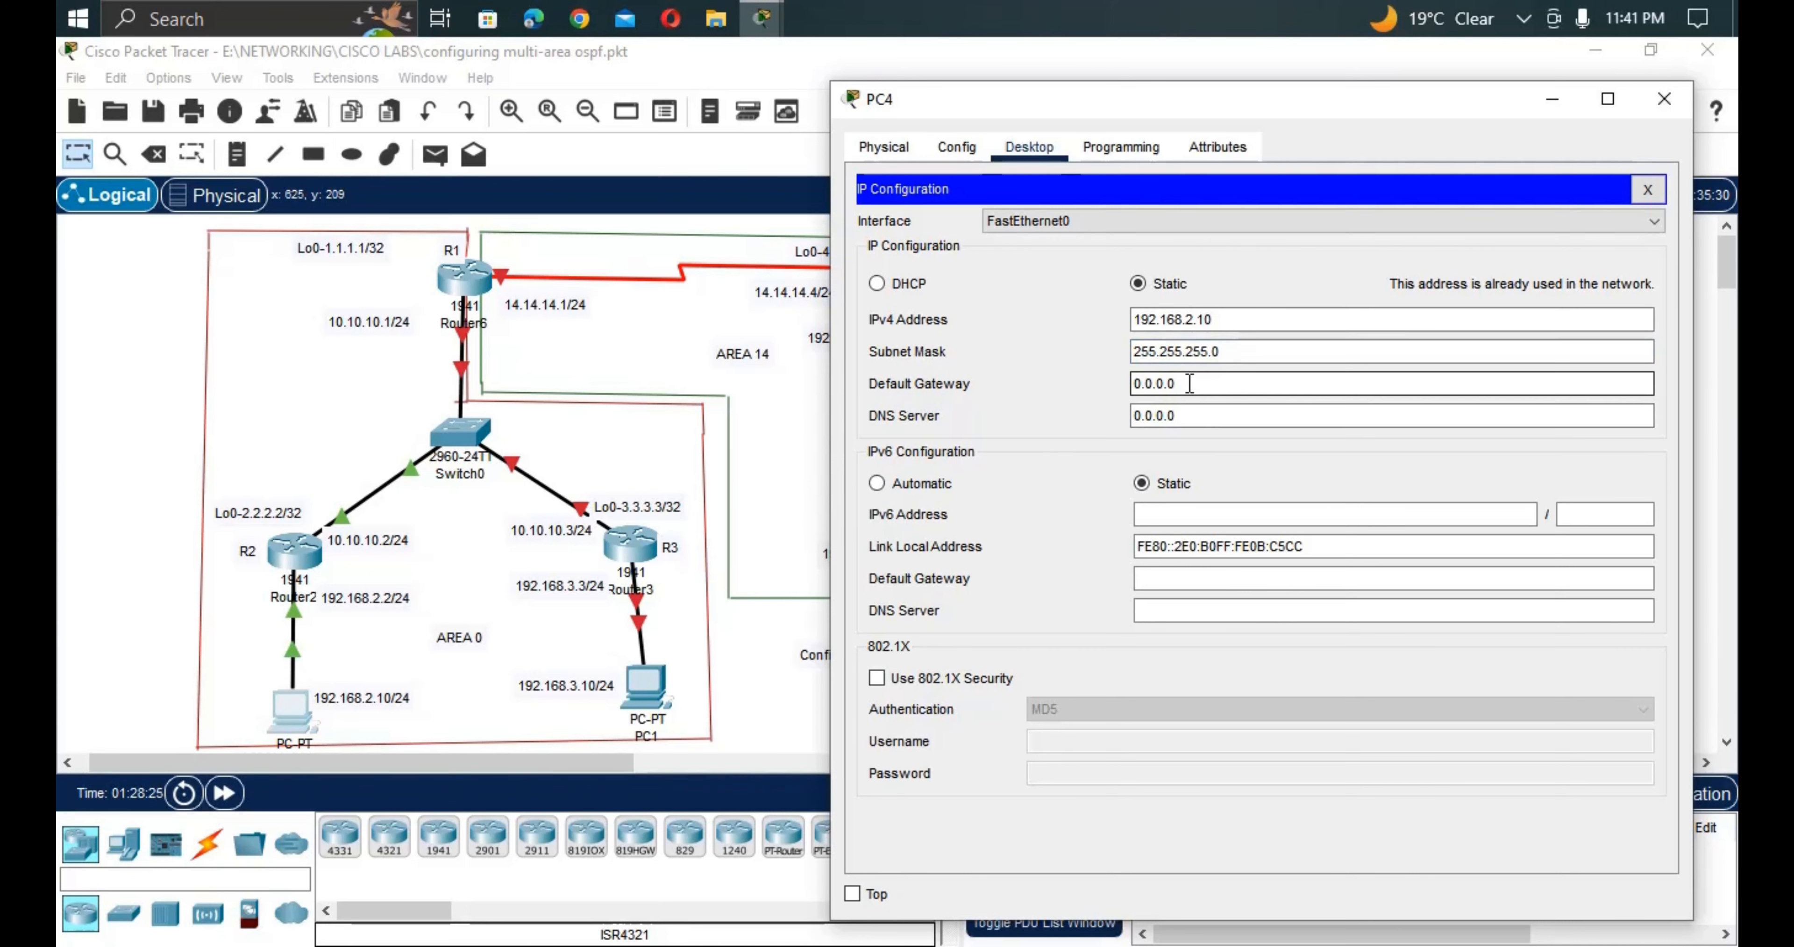
text(192.168.2.2)
click(742, 470)
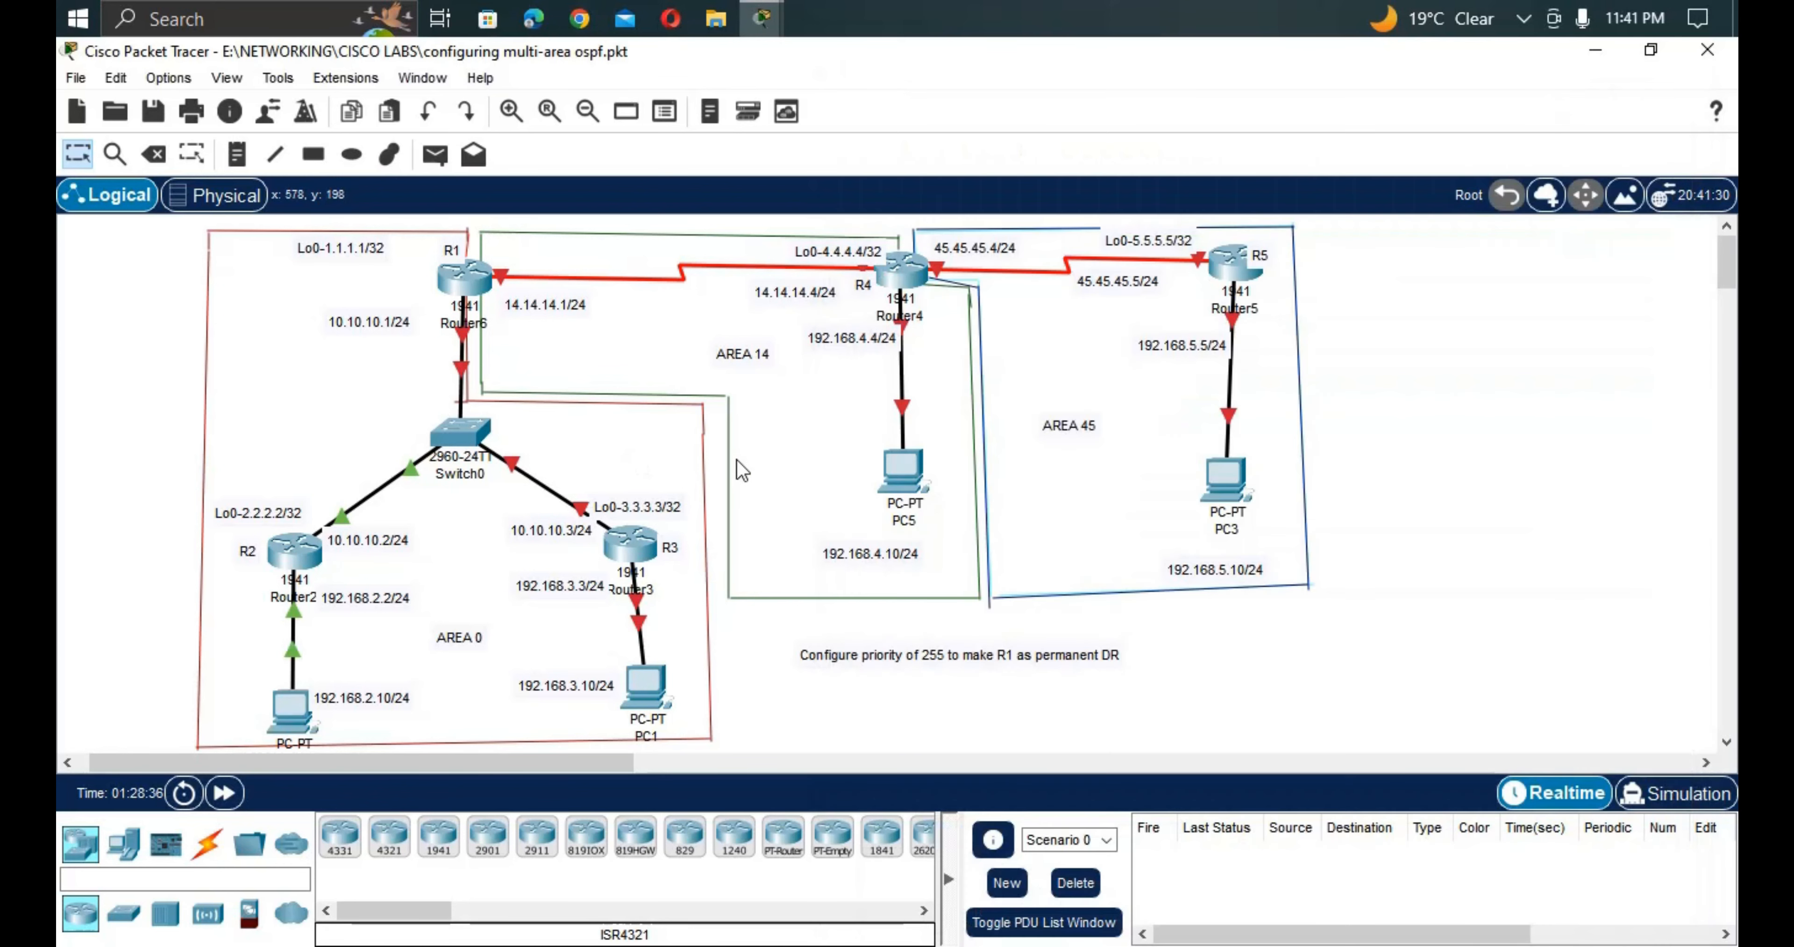
Open the command line of R3 (Router3) and enter global configuration mode.
click(629, 560)
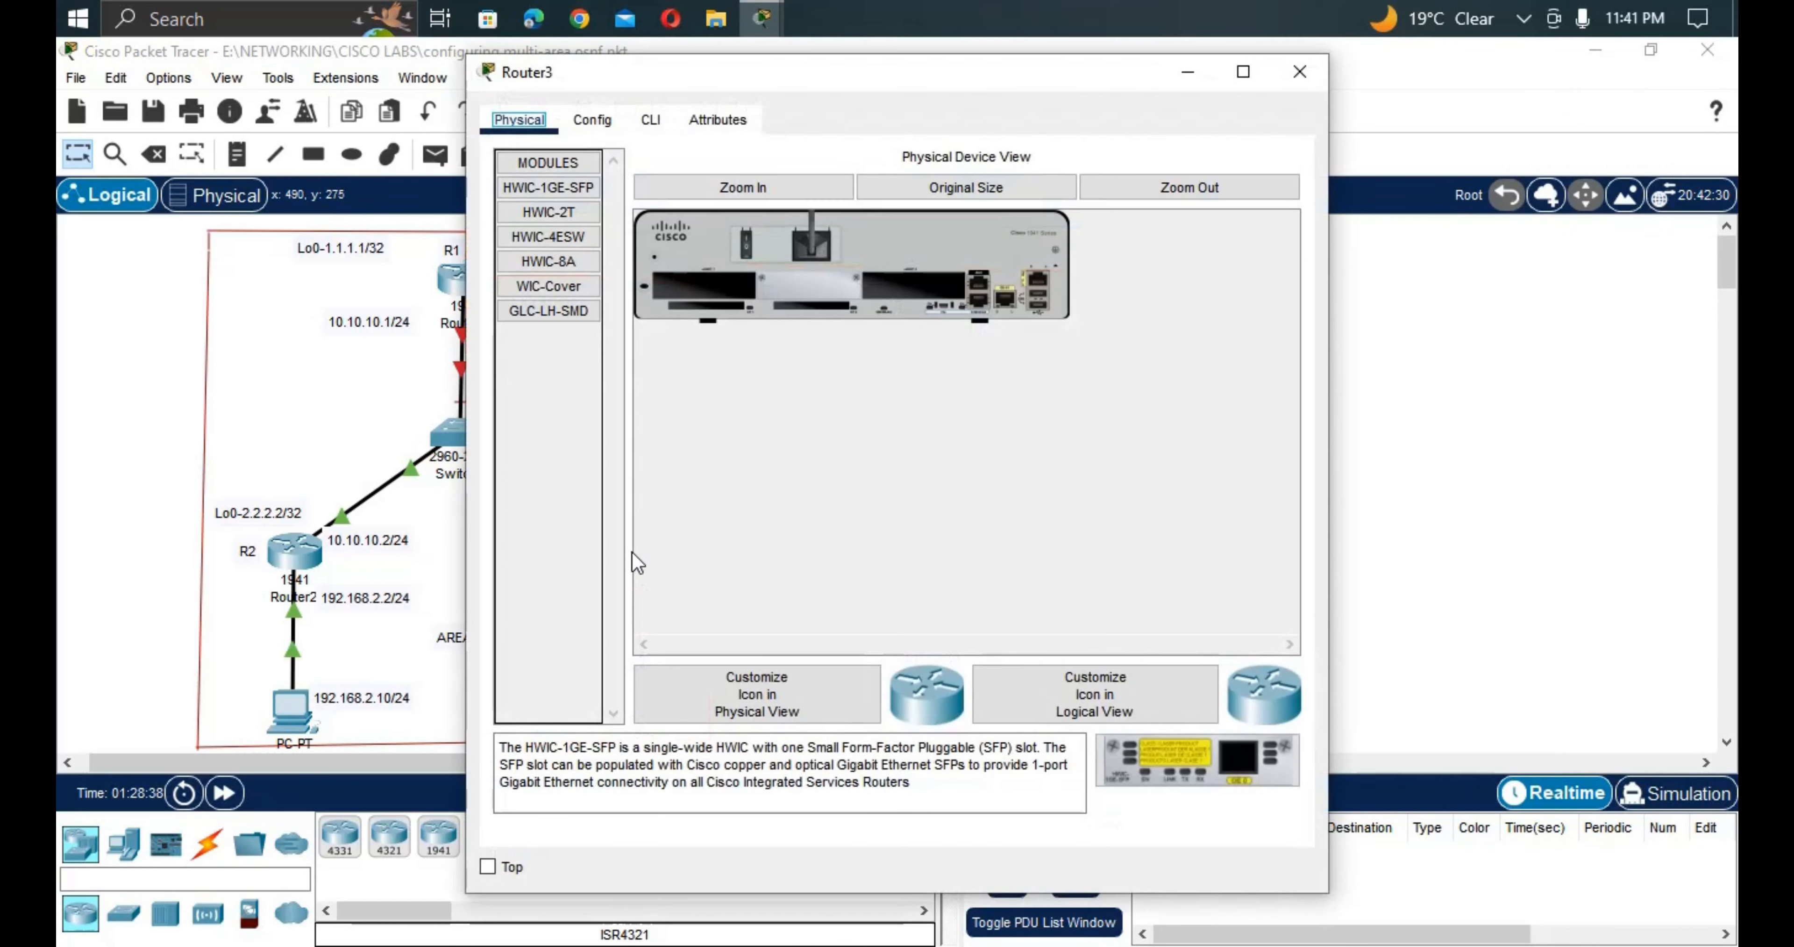
click(653, 125)
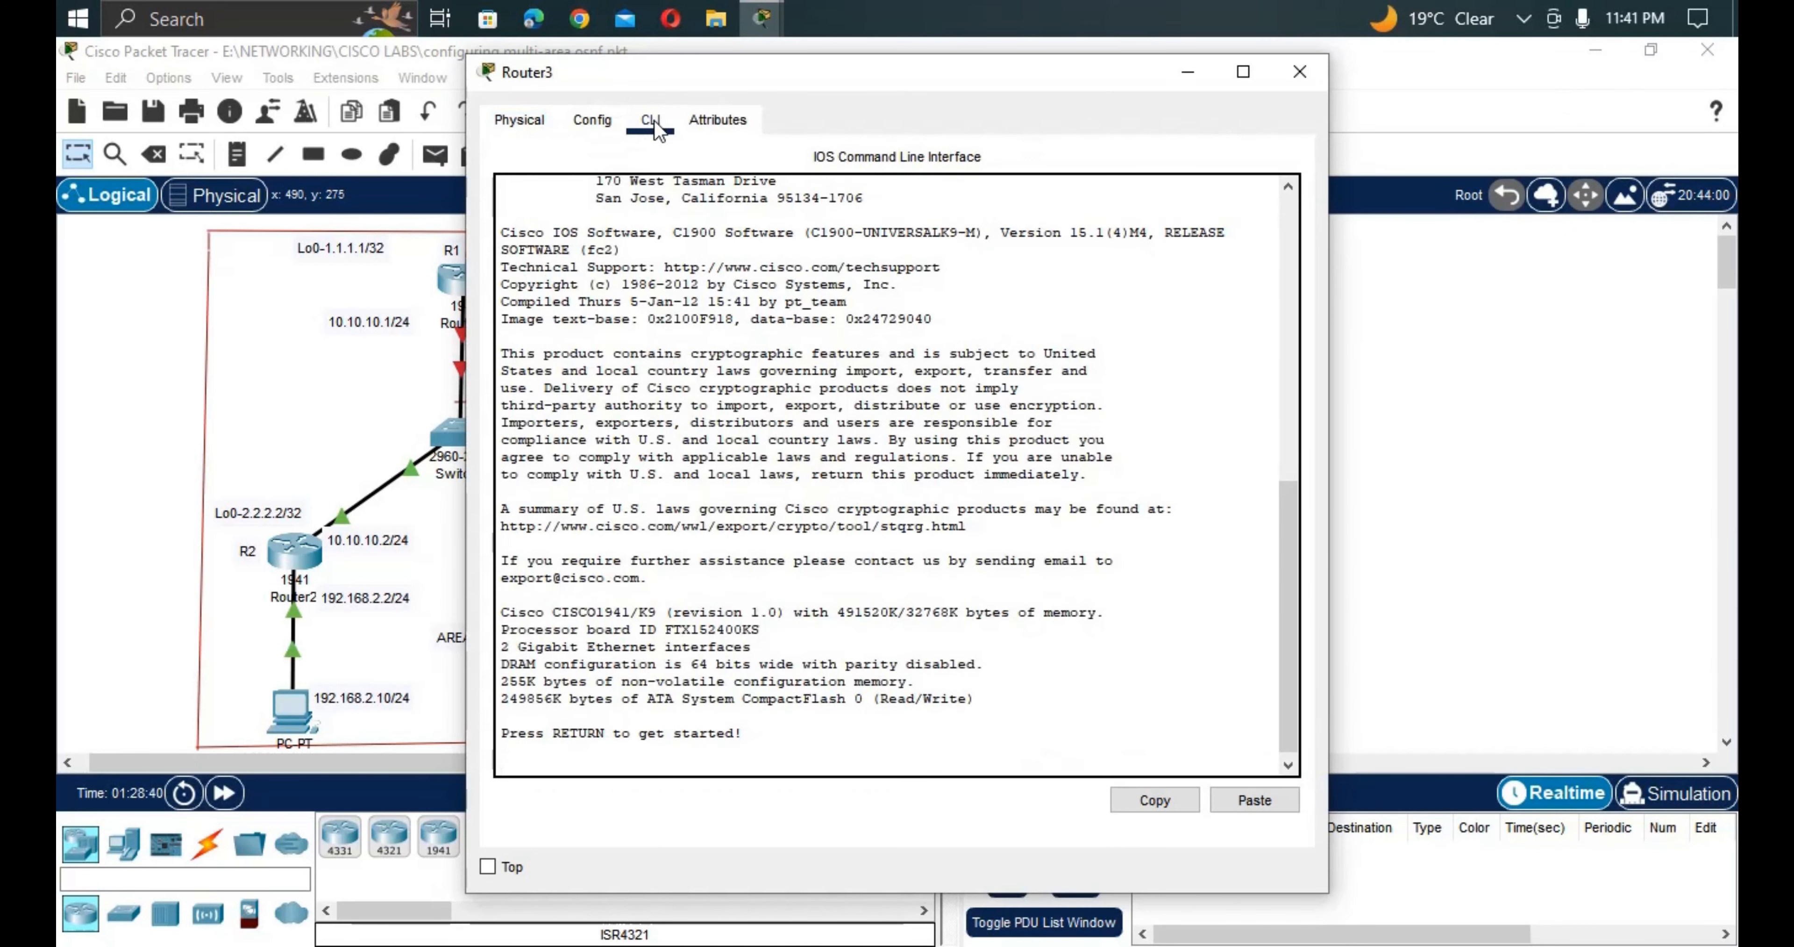
key(Return)
key(Return)
text(enab)
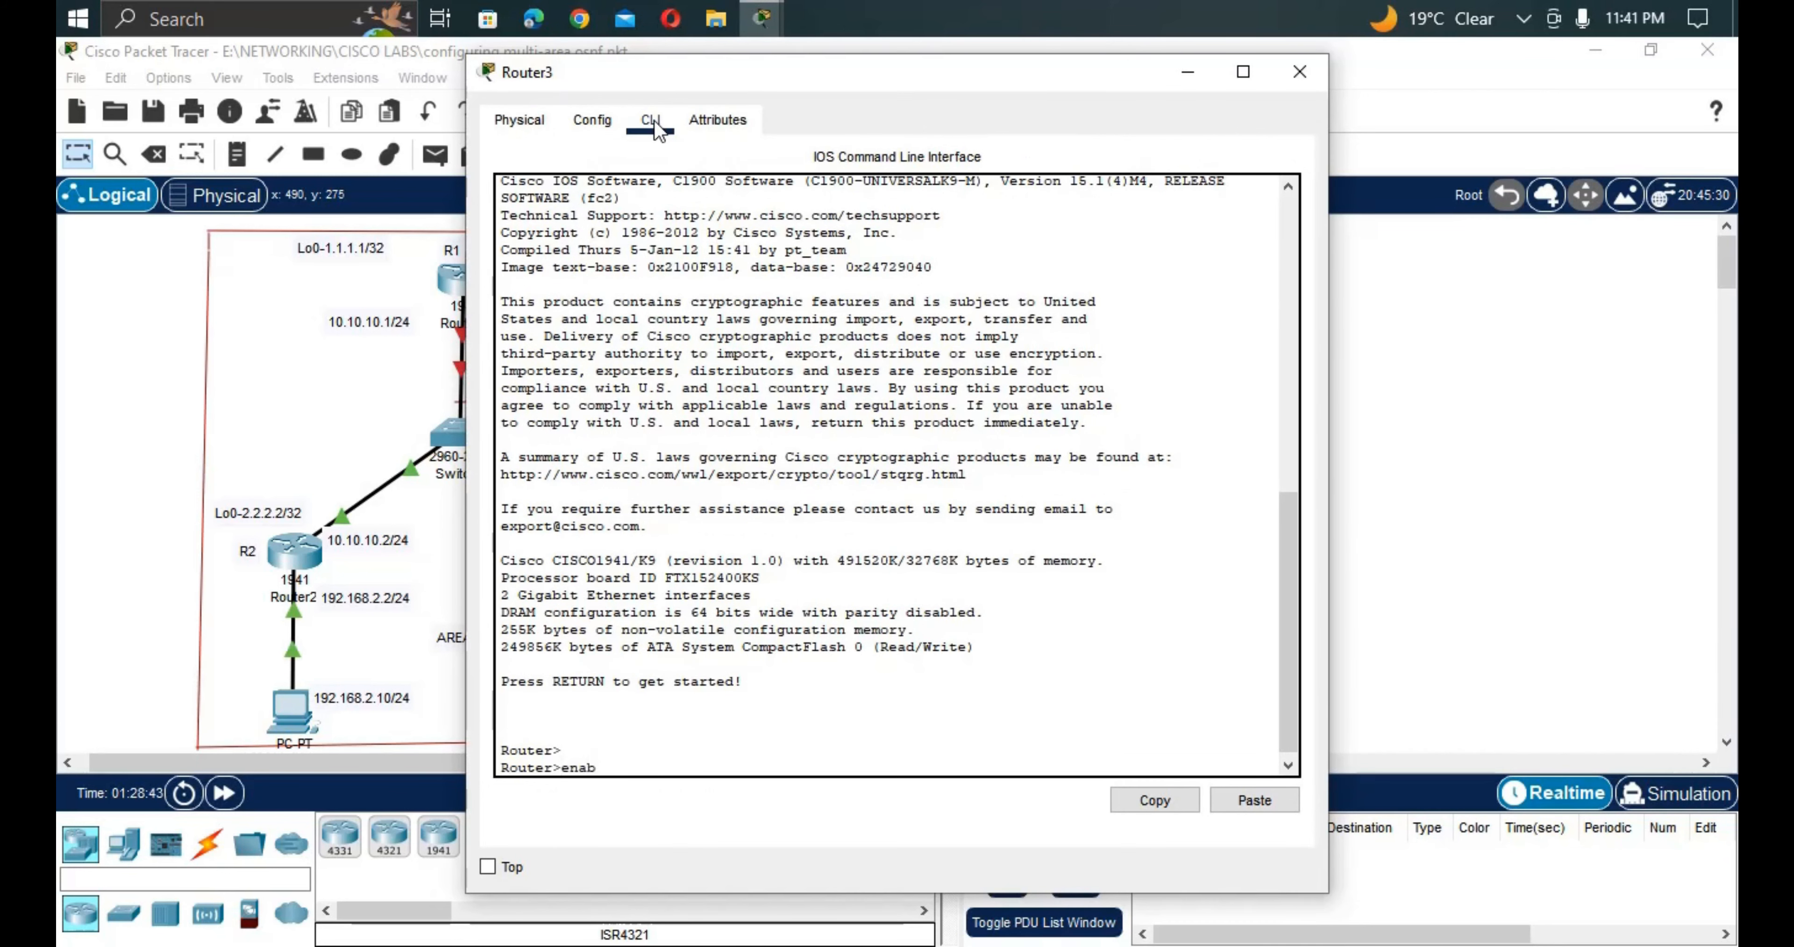
key(Tab)
key(Return)
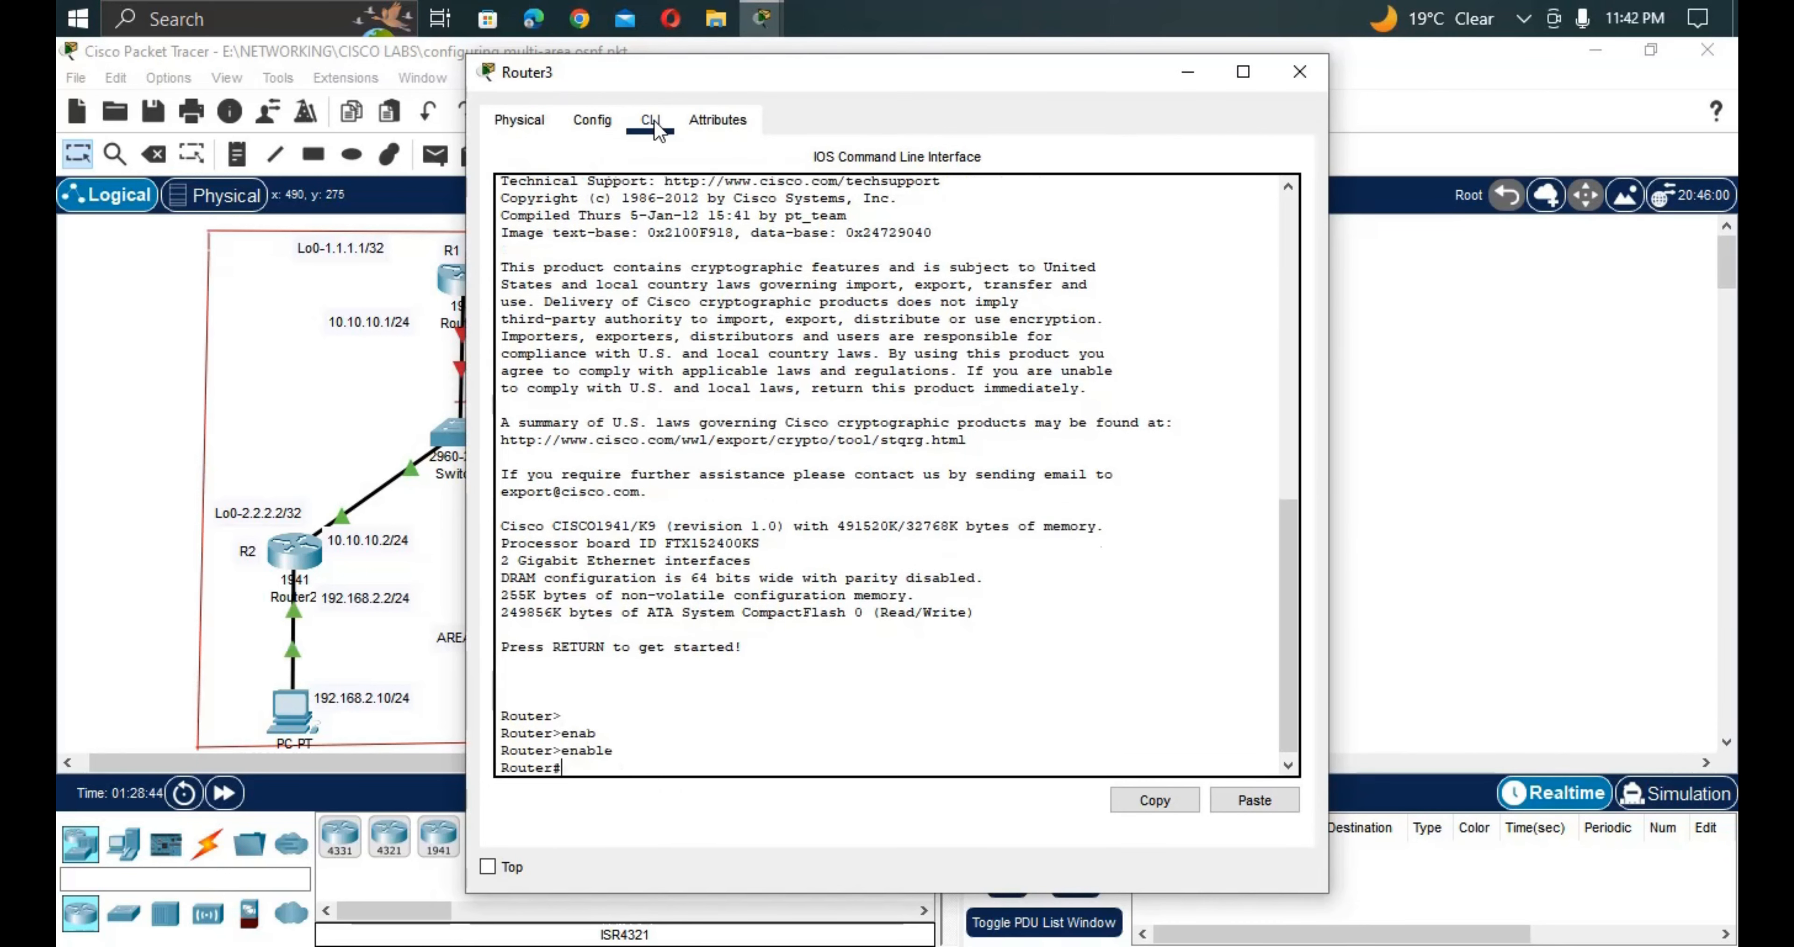
text(conf)
key(Tab)
text(t)
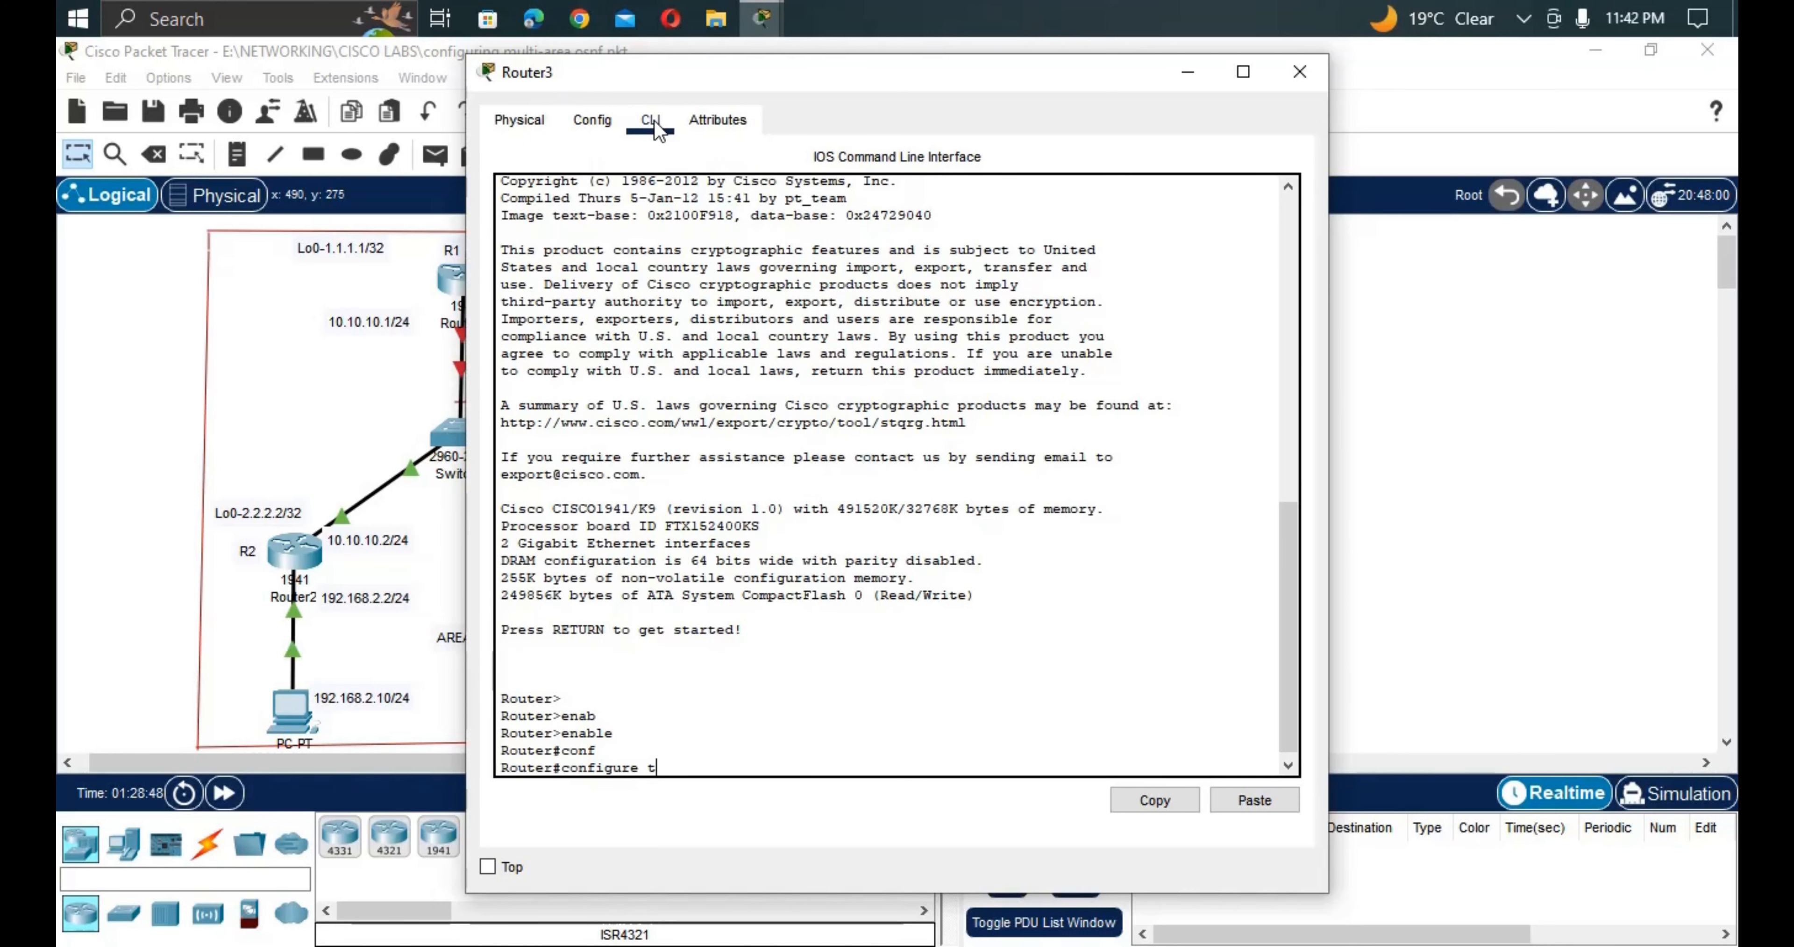
key(Return)
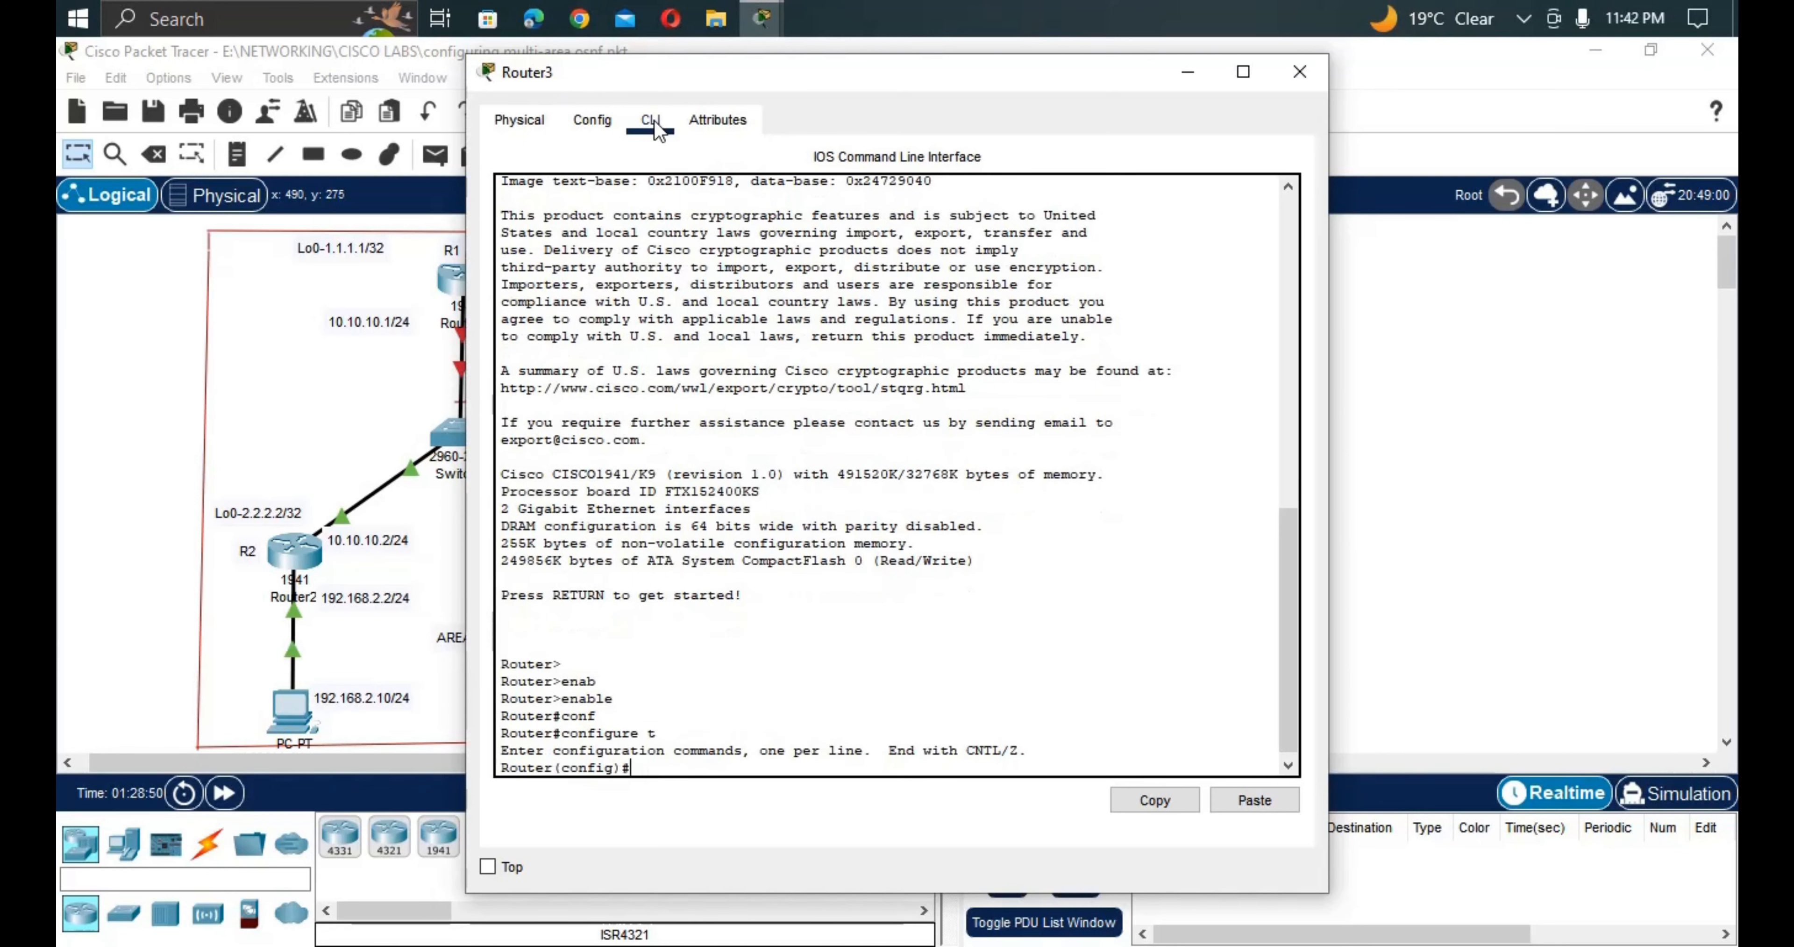
Assign 10.10.10.3 with mask 255.255.255.0 to R3's interface g0/0 and enable it with no shut.
drag(855, 85, 1275, 92)
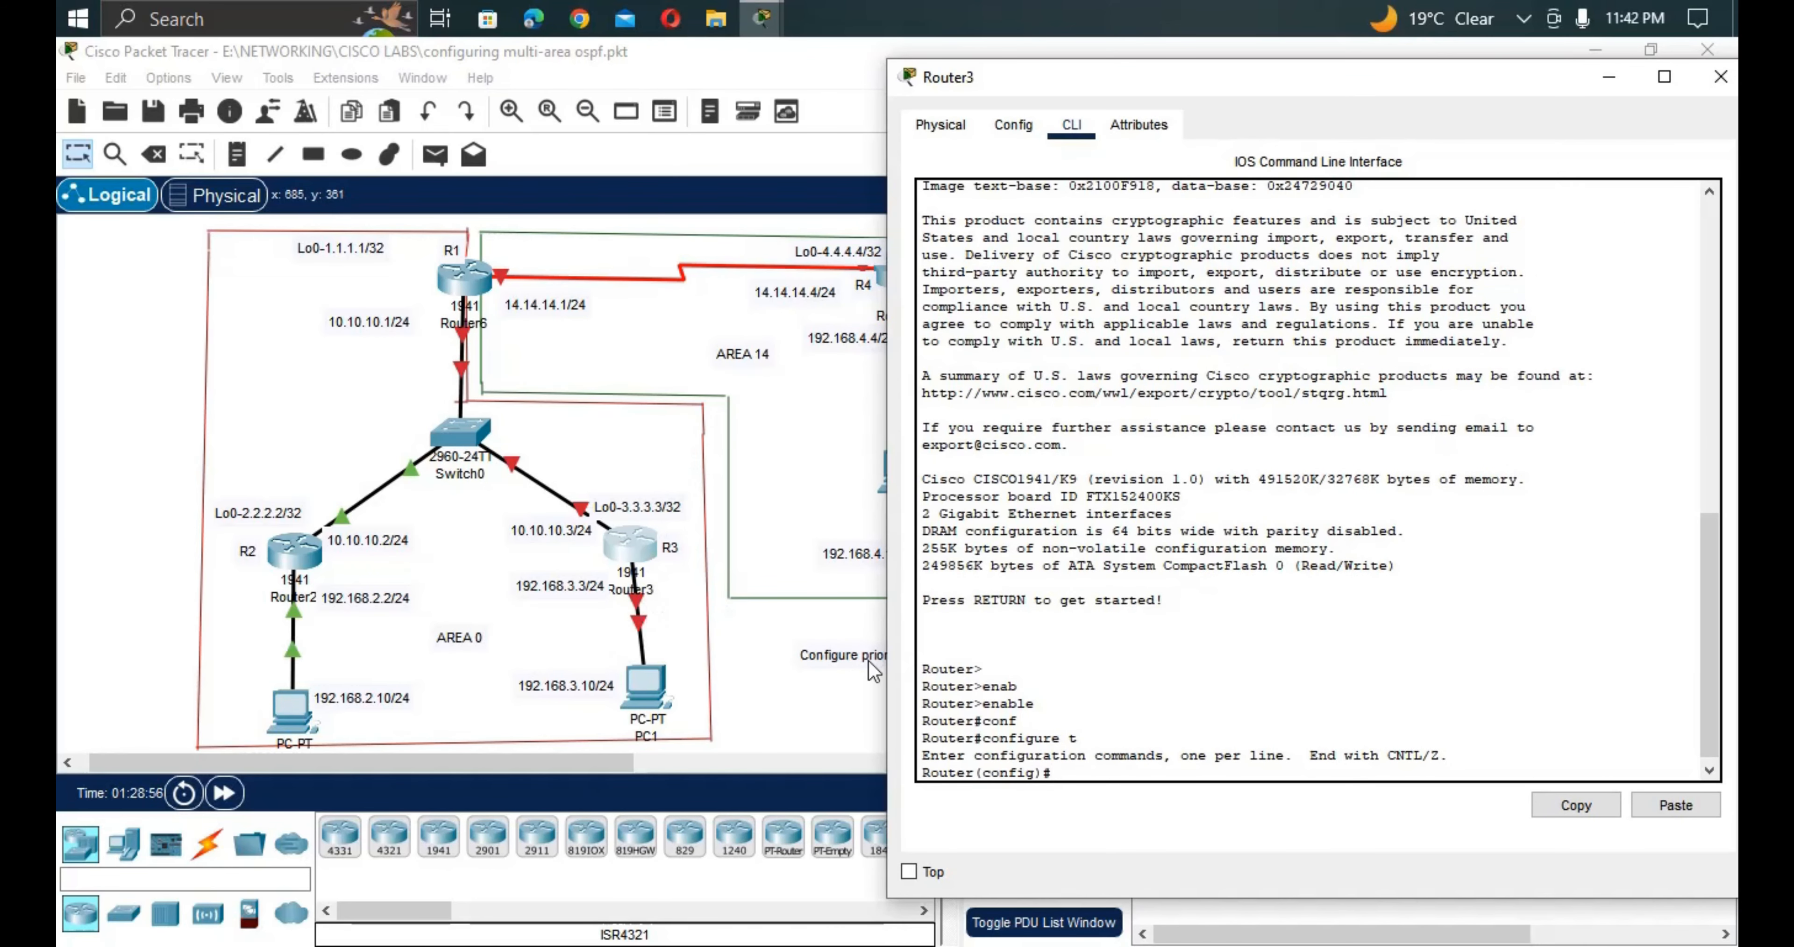
text(int g0/0)
key(Return)
text(ig-if)#i)
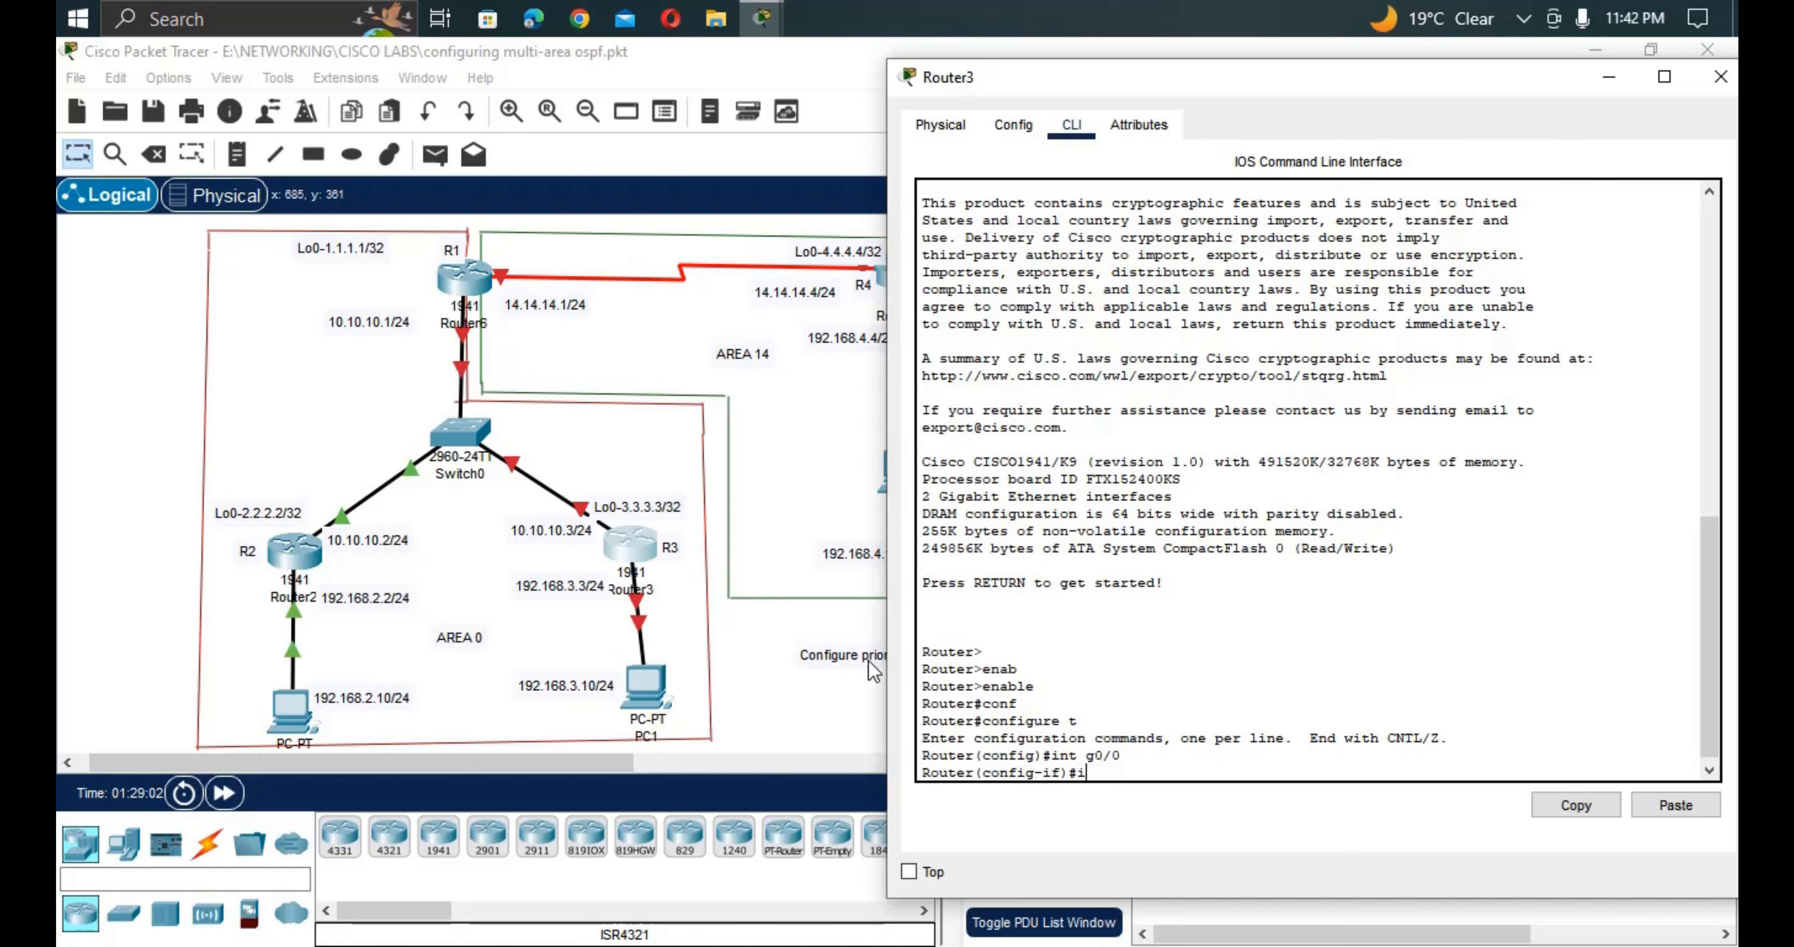
text(p ad)
key(Tab)
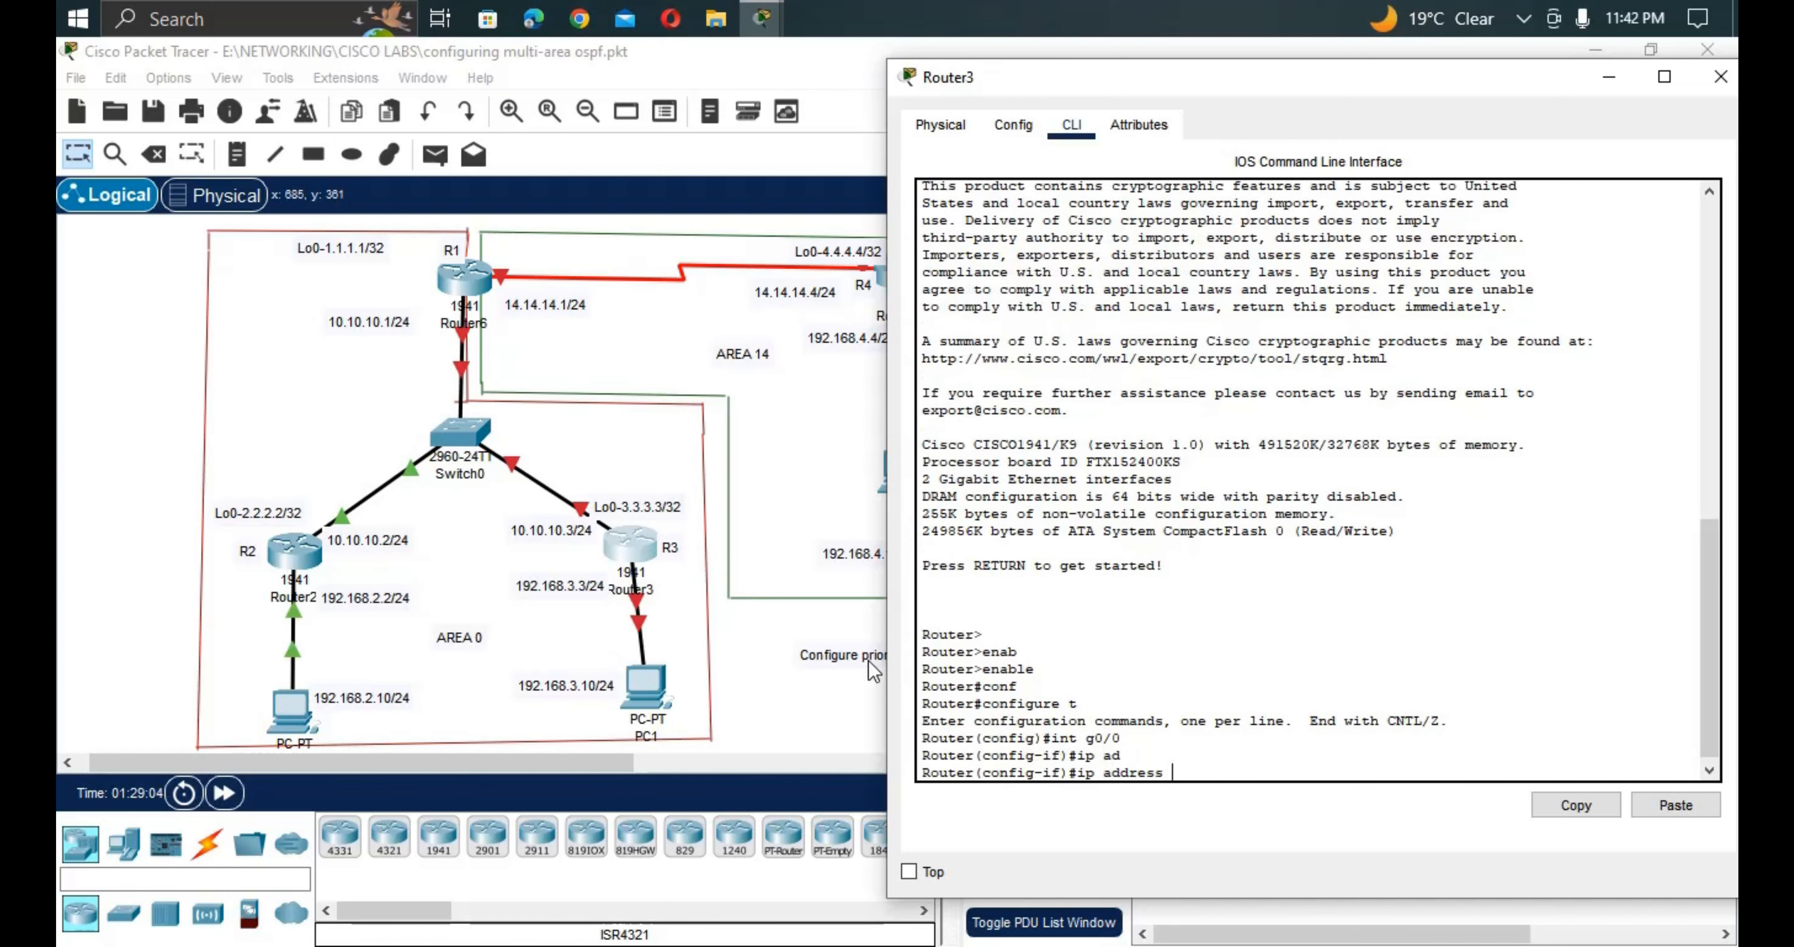
text(10.10.10.3 255.255.255.0)
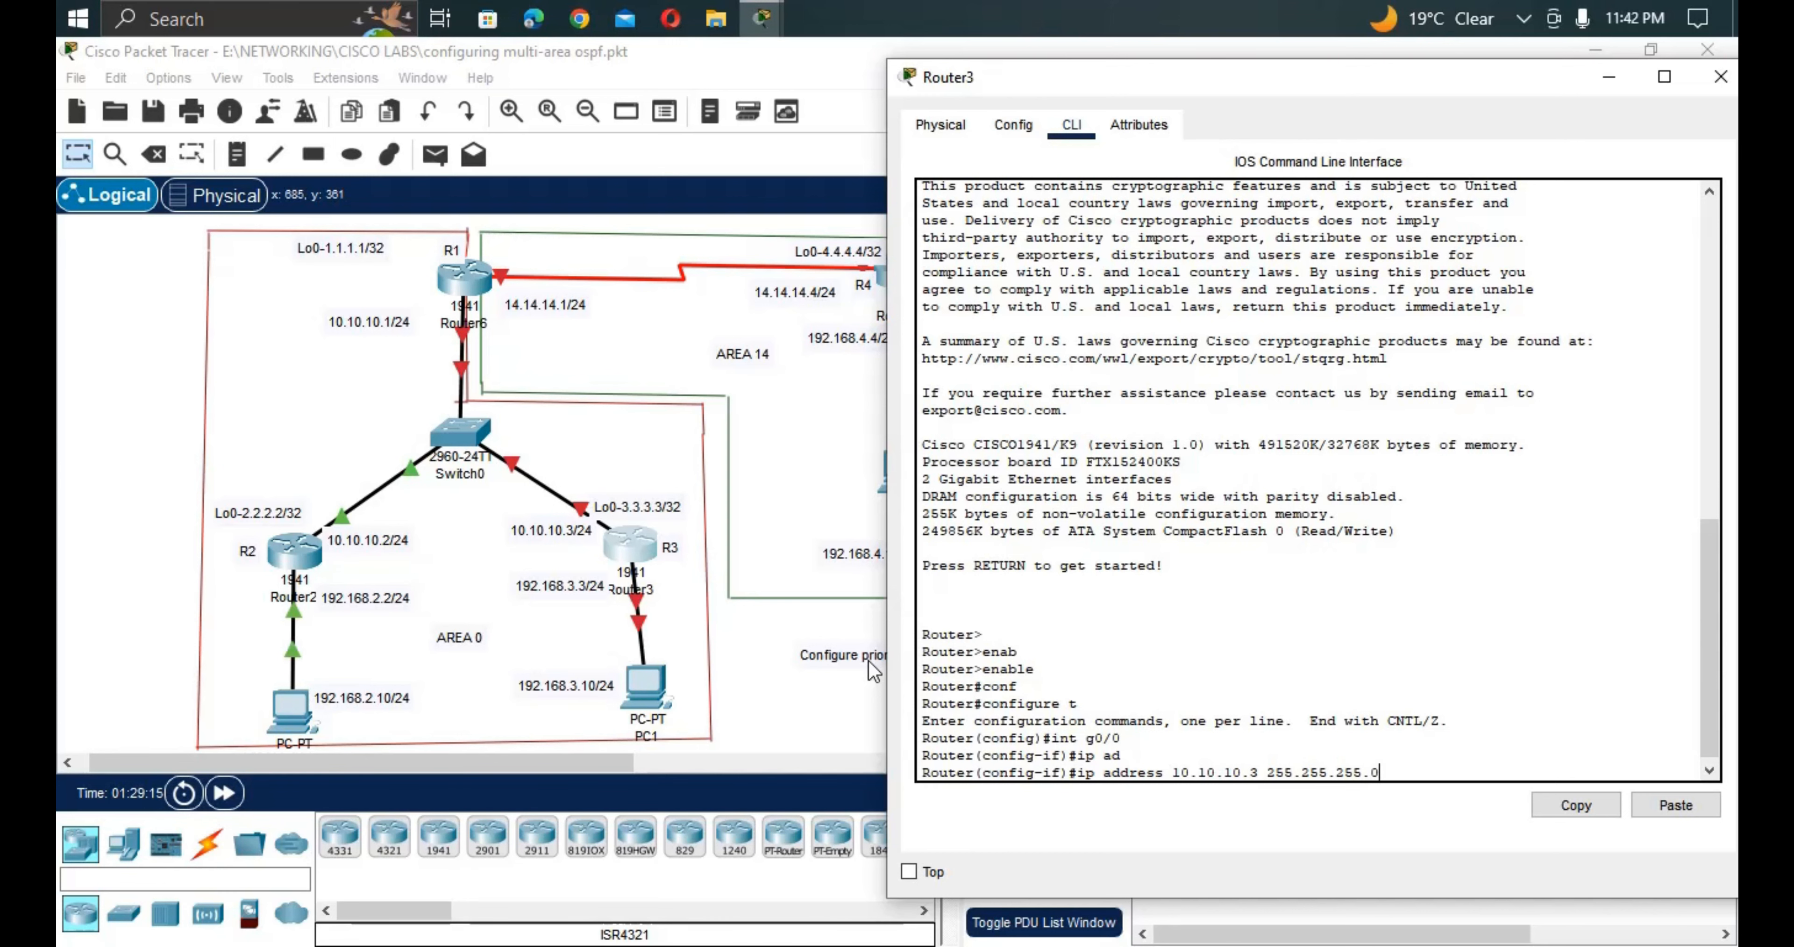
key(Return)
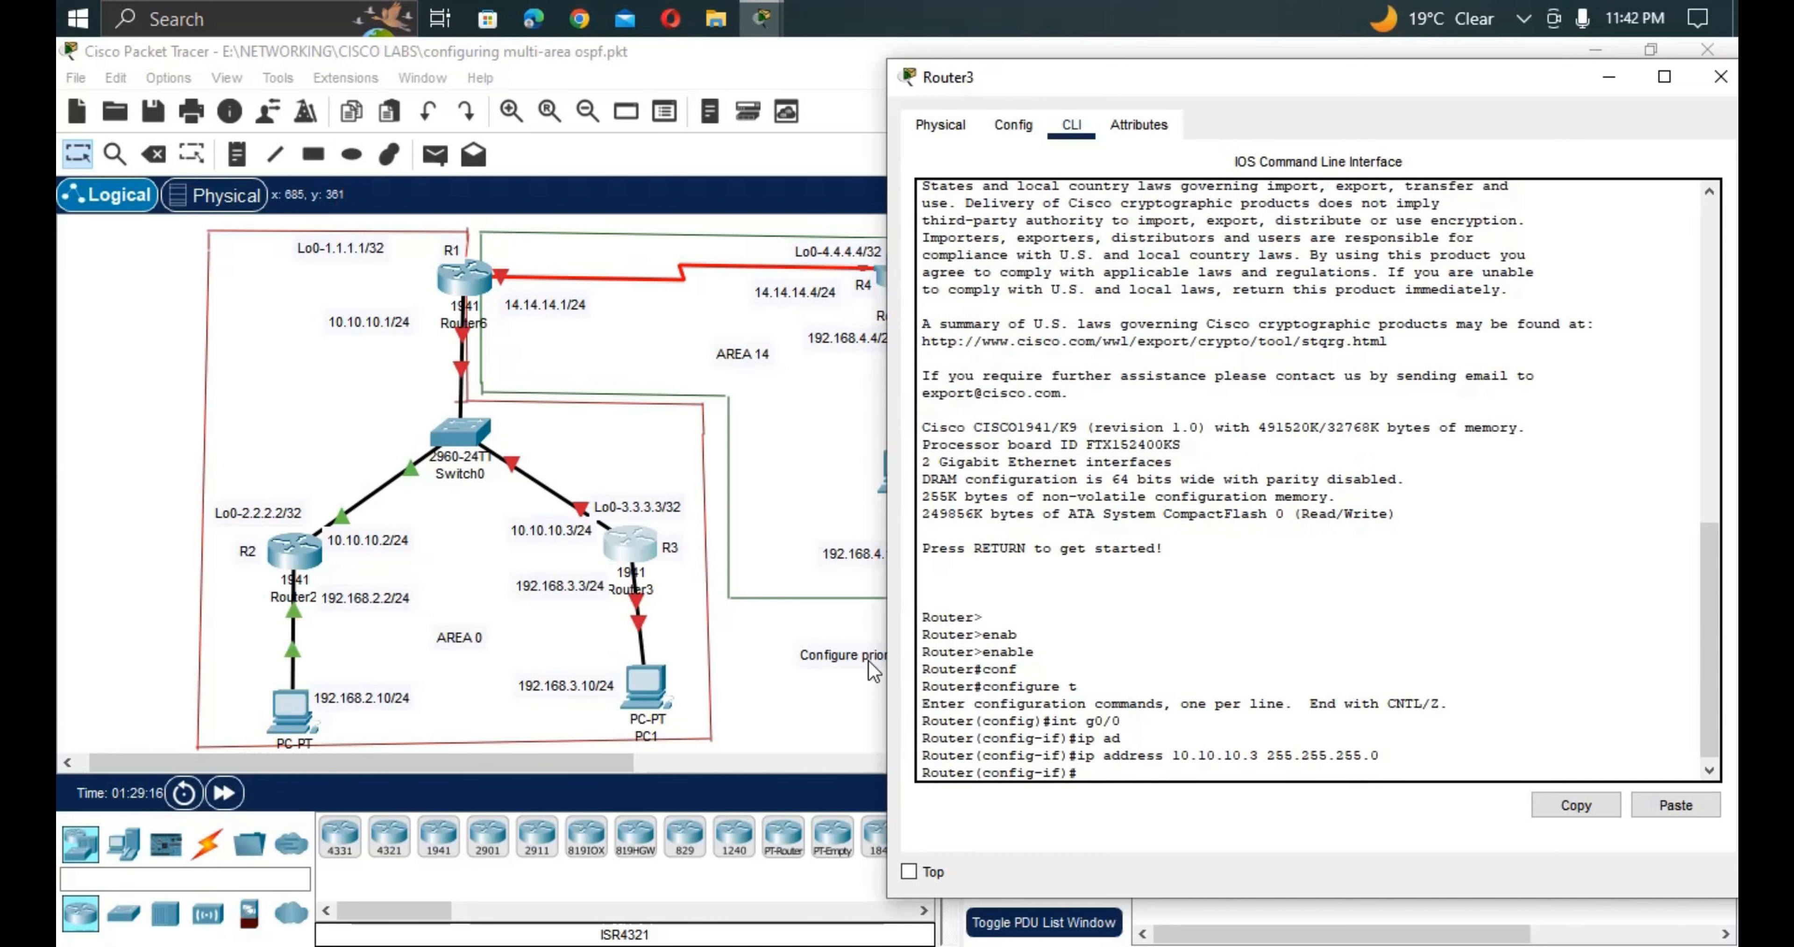
text(no shut)
key(Return)
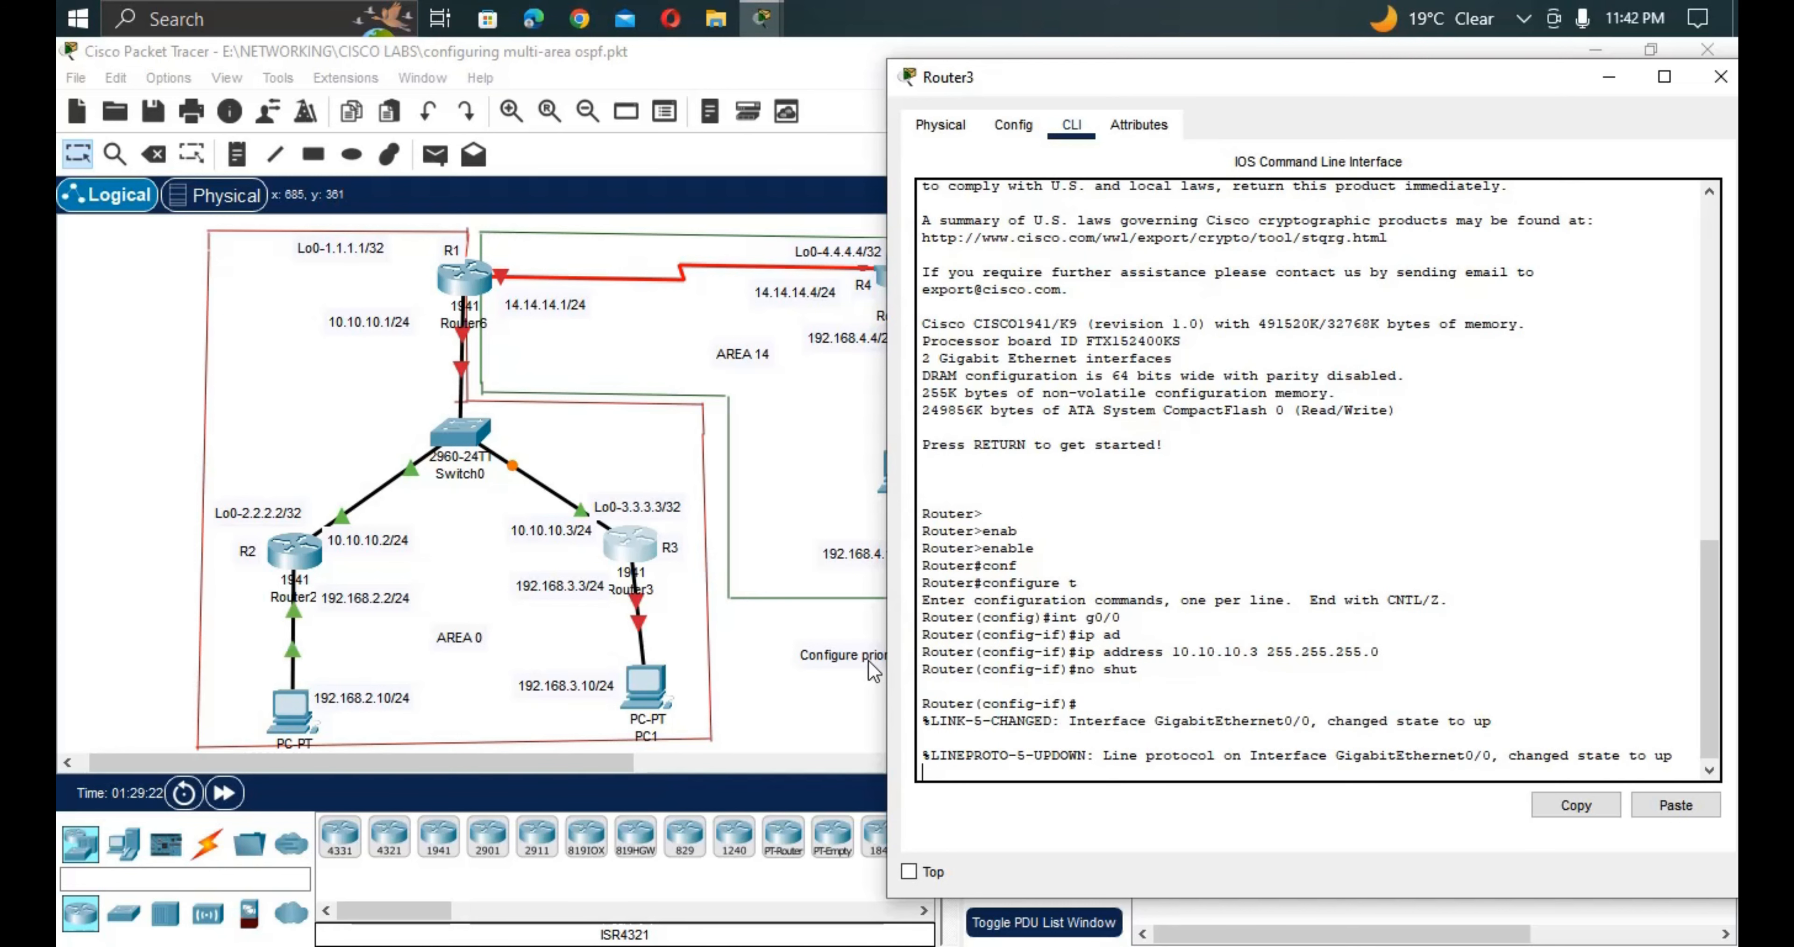
key(Return)
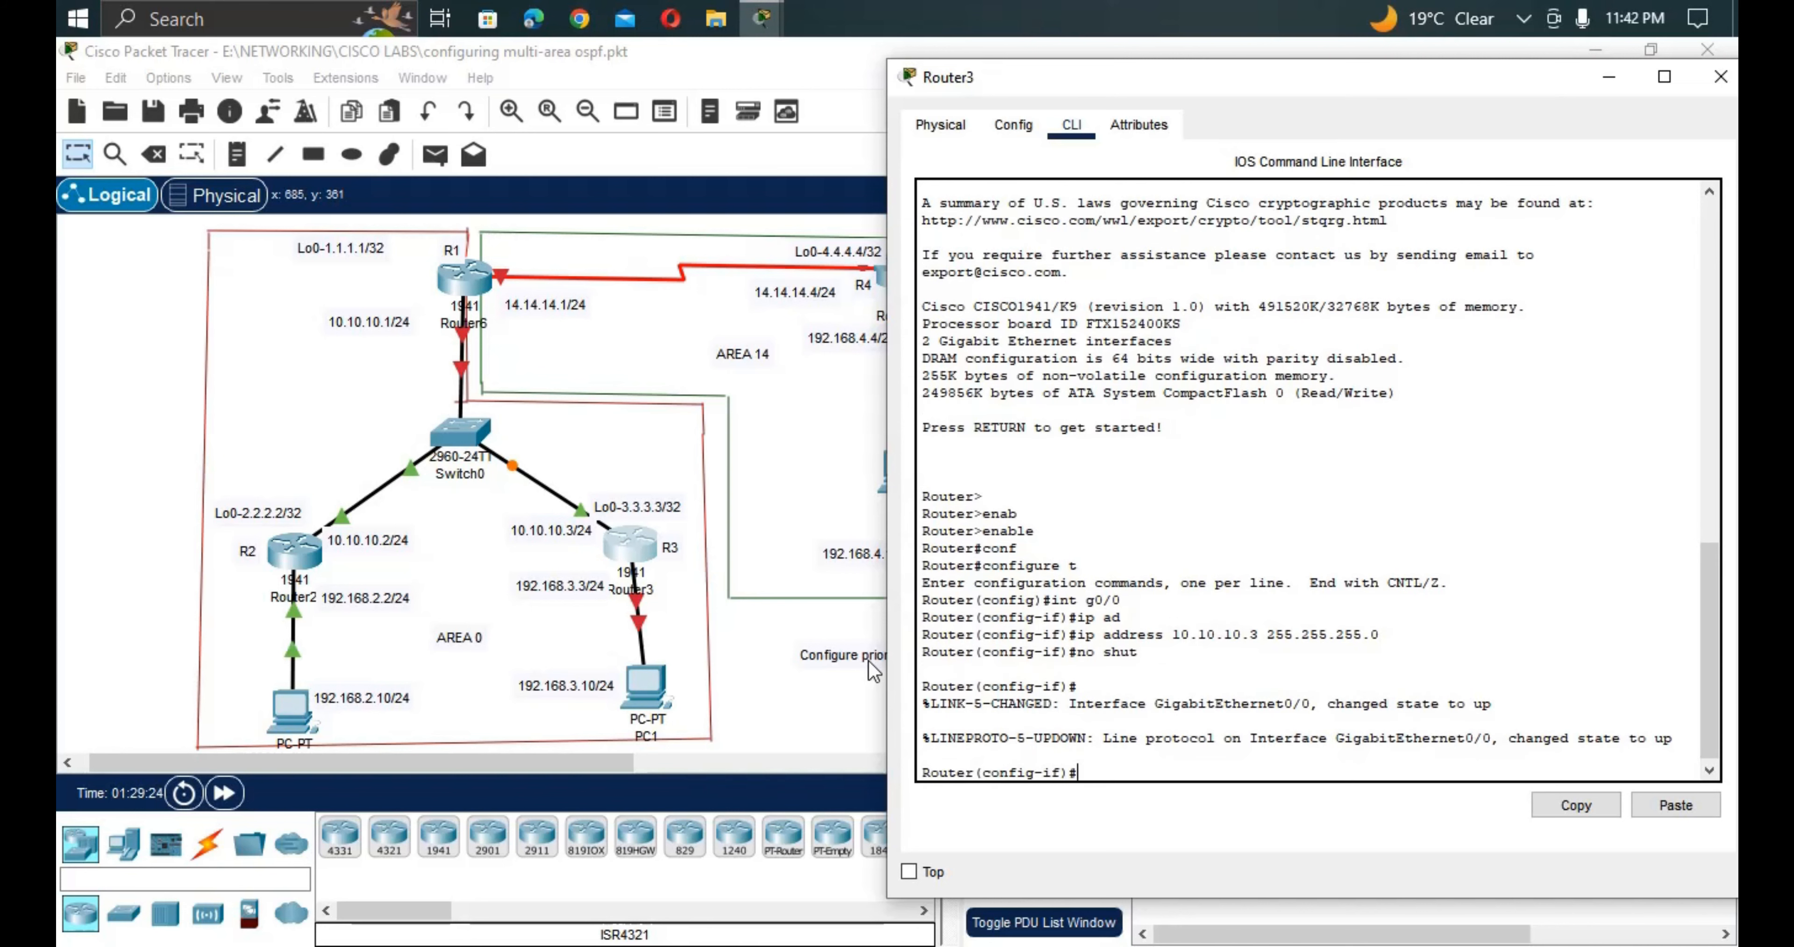
Assign 192.168.3.3 with mask 255.255.255.0 to R3's interface g0/1 and enable it with no shut.
key(Up)
key(Up)
key(Up)
key(Up)
key(BackSpace)
text(1)
key(Return)
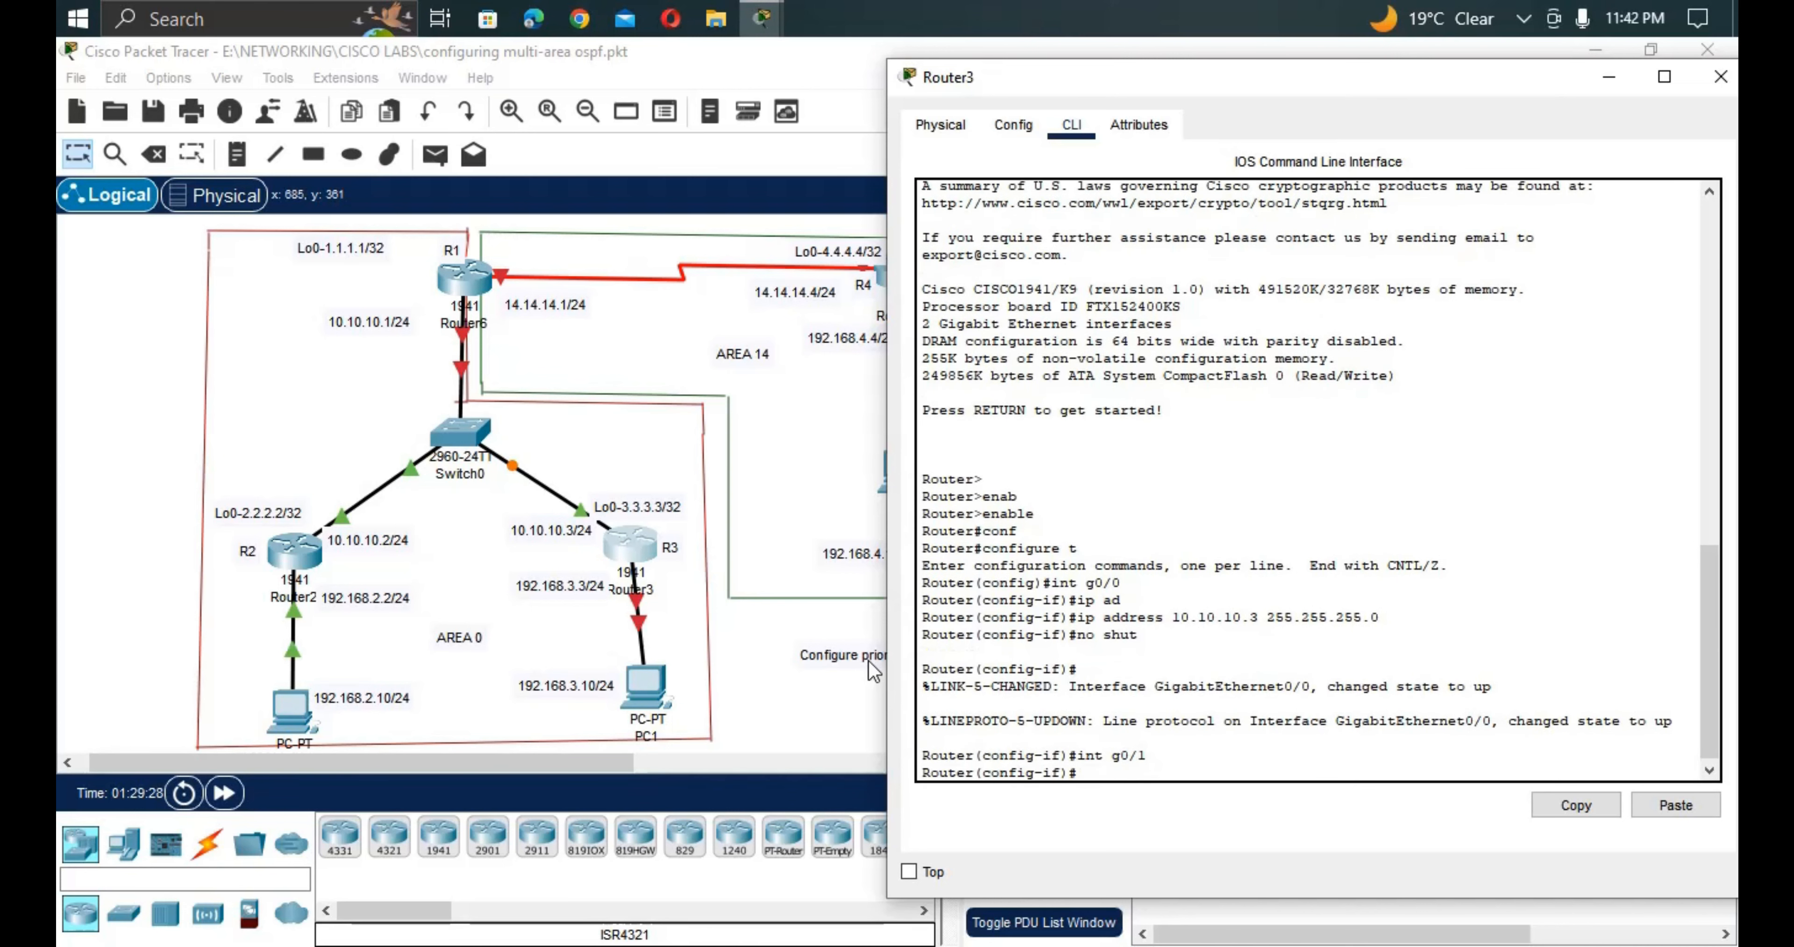
text(ip ad)
key(Tab)
text(19)
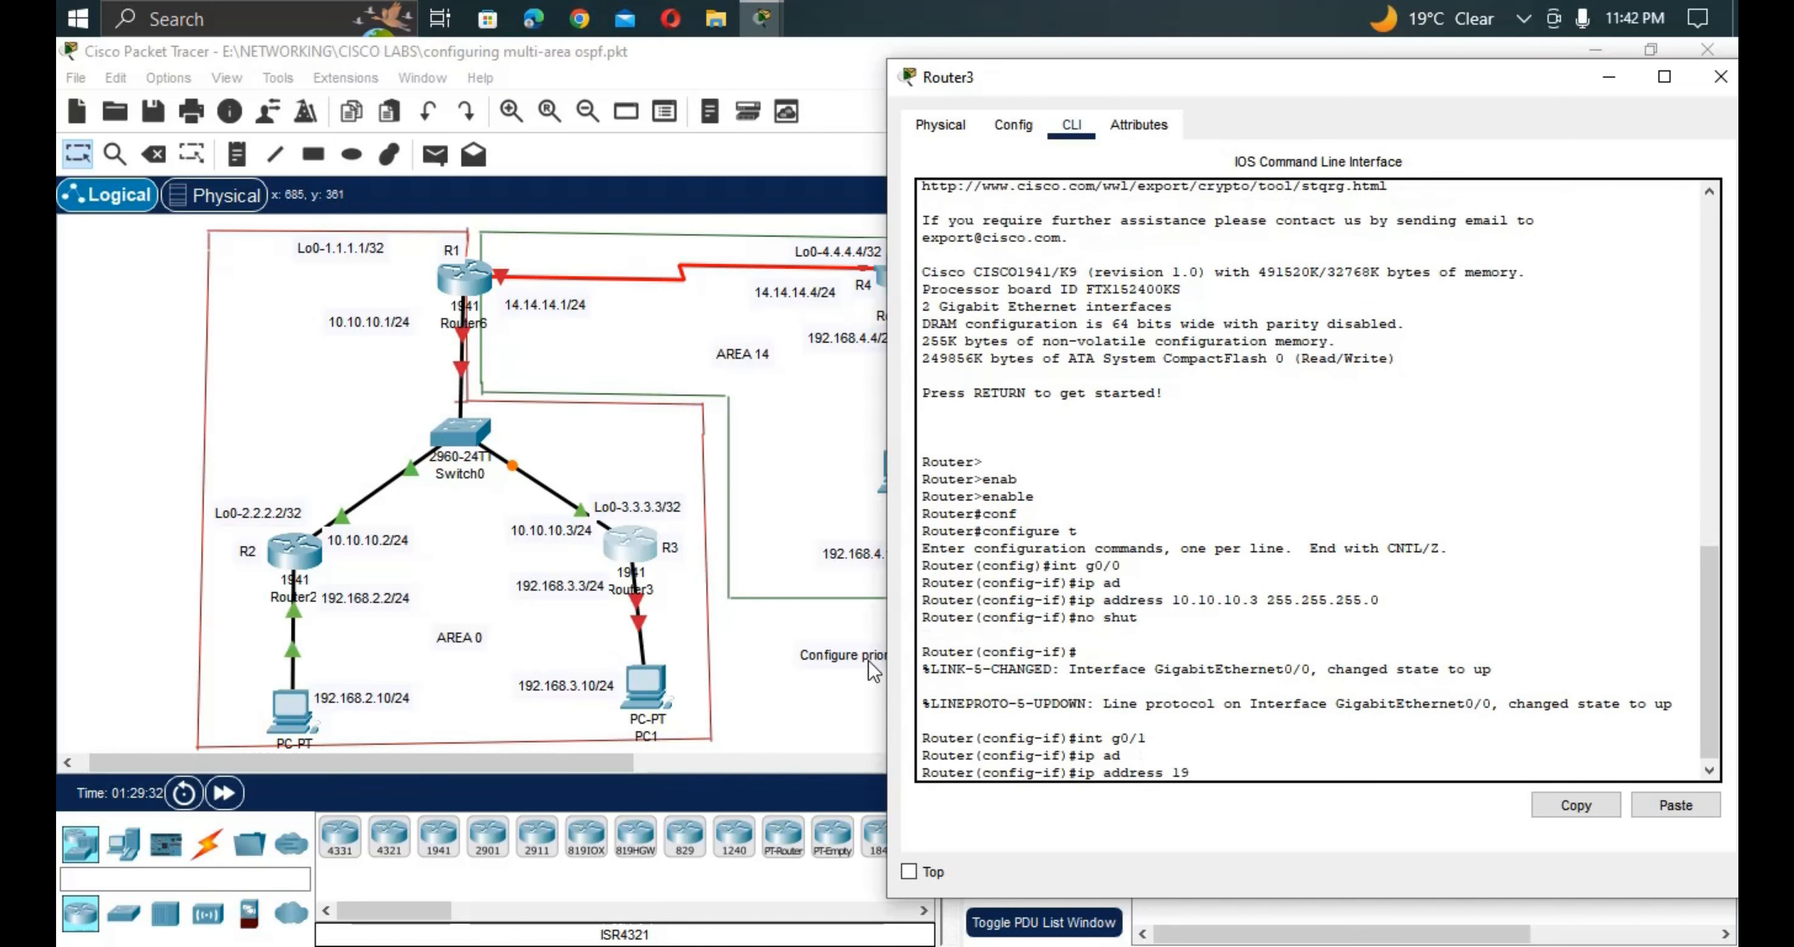
text(2.168.3.3 255.255.255)
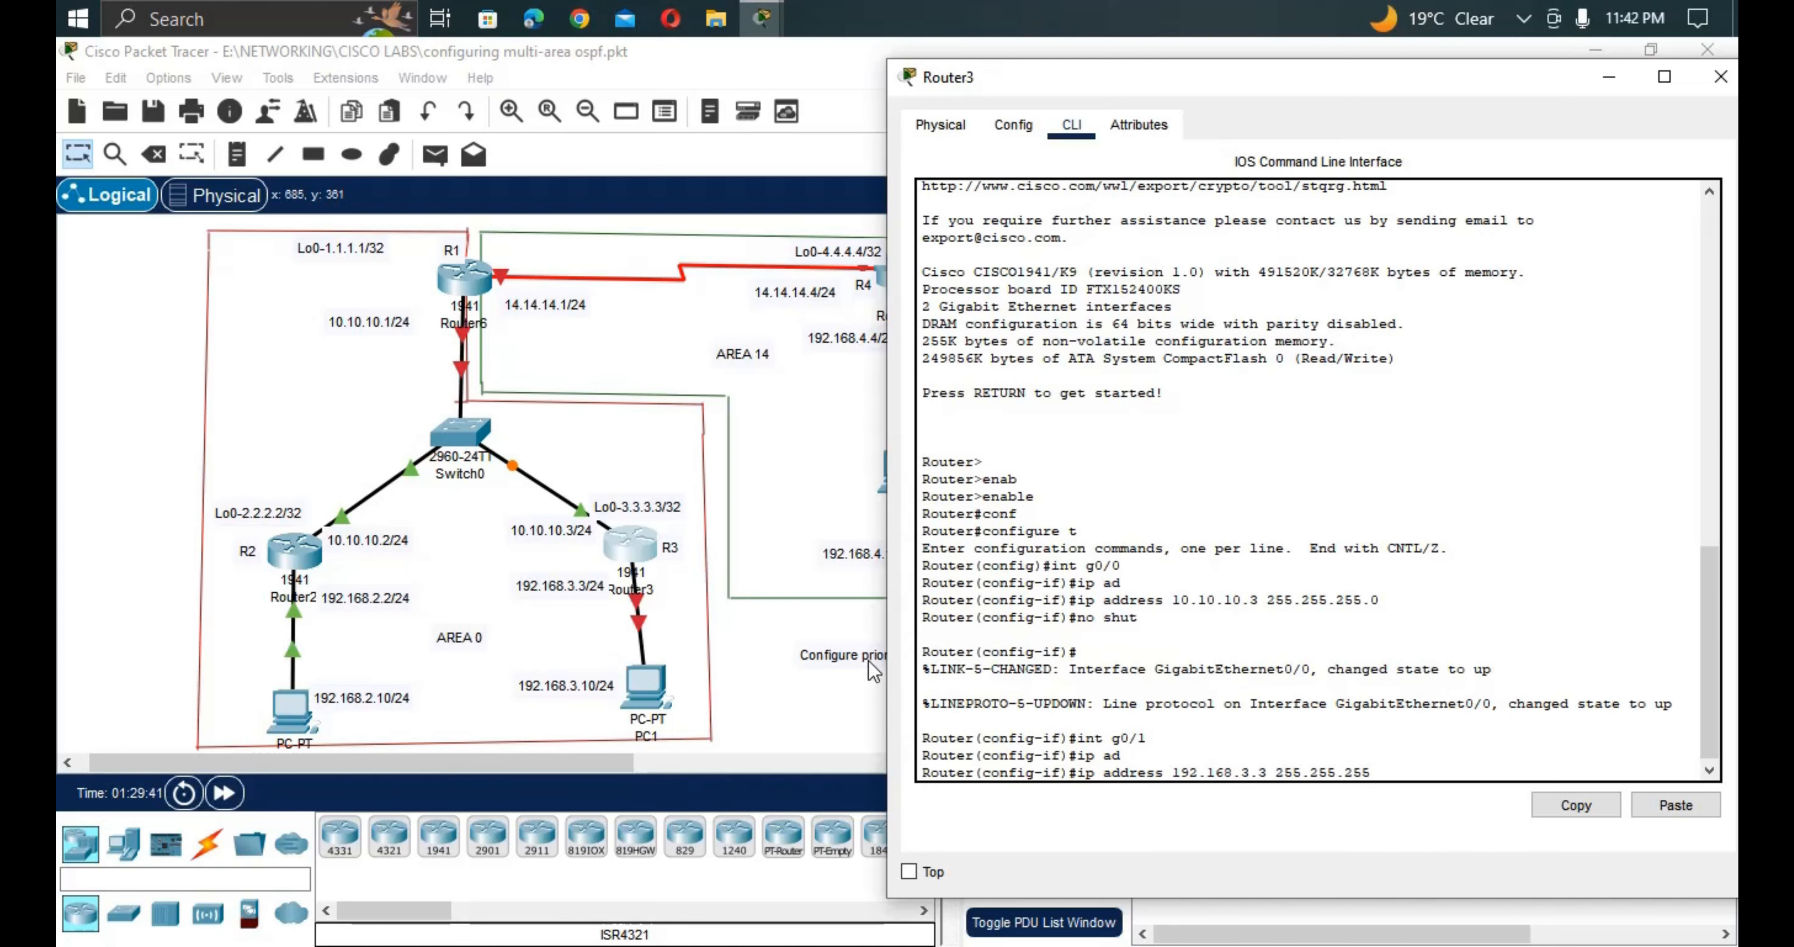
text(.0)
key(Return)
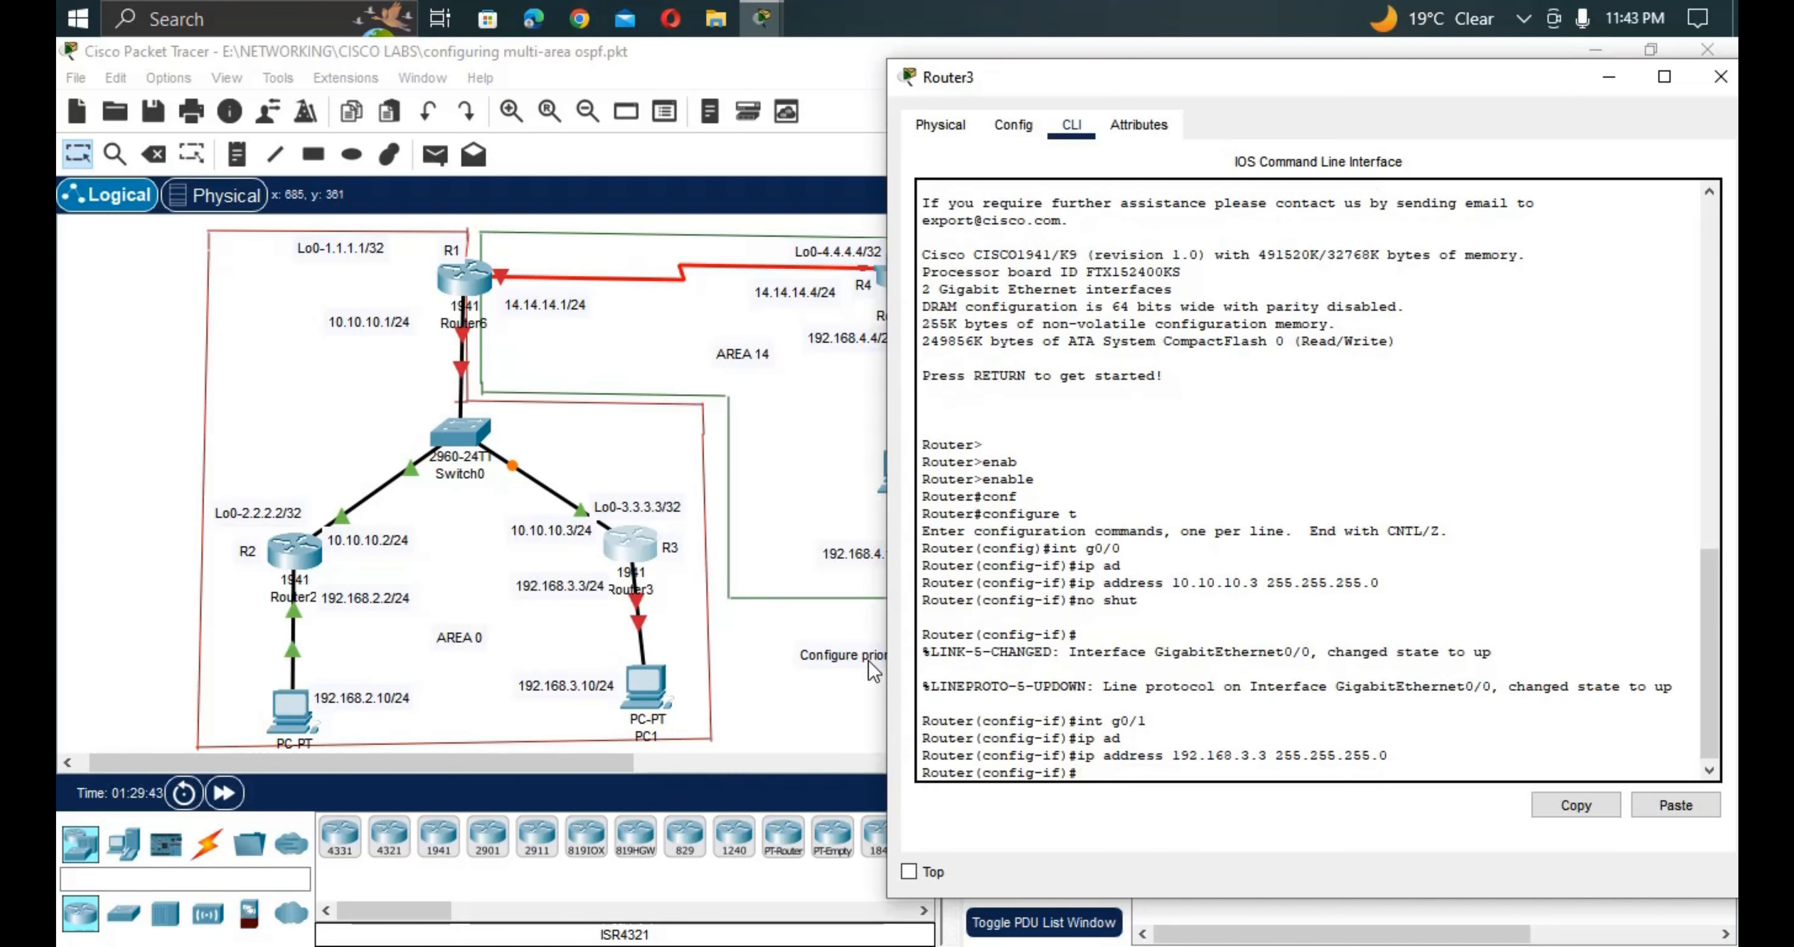
text(no shut)
key(Return)
Create loopback lo0 on R3 with address 3.3.3.3 and mask 255.255.255.255.
text(in)
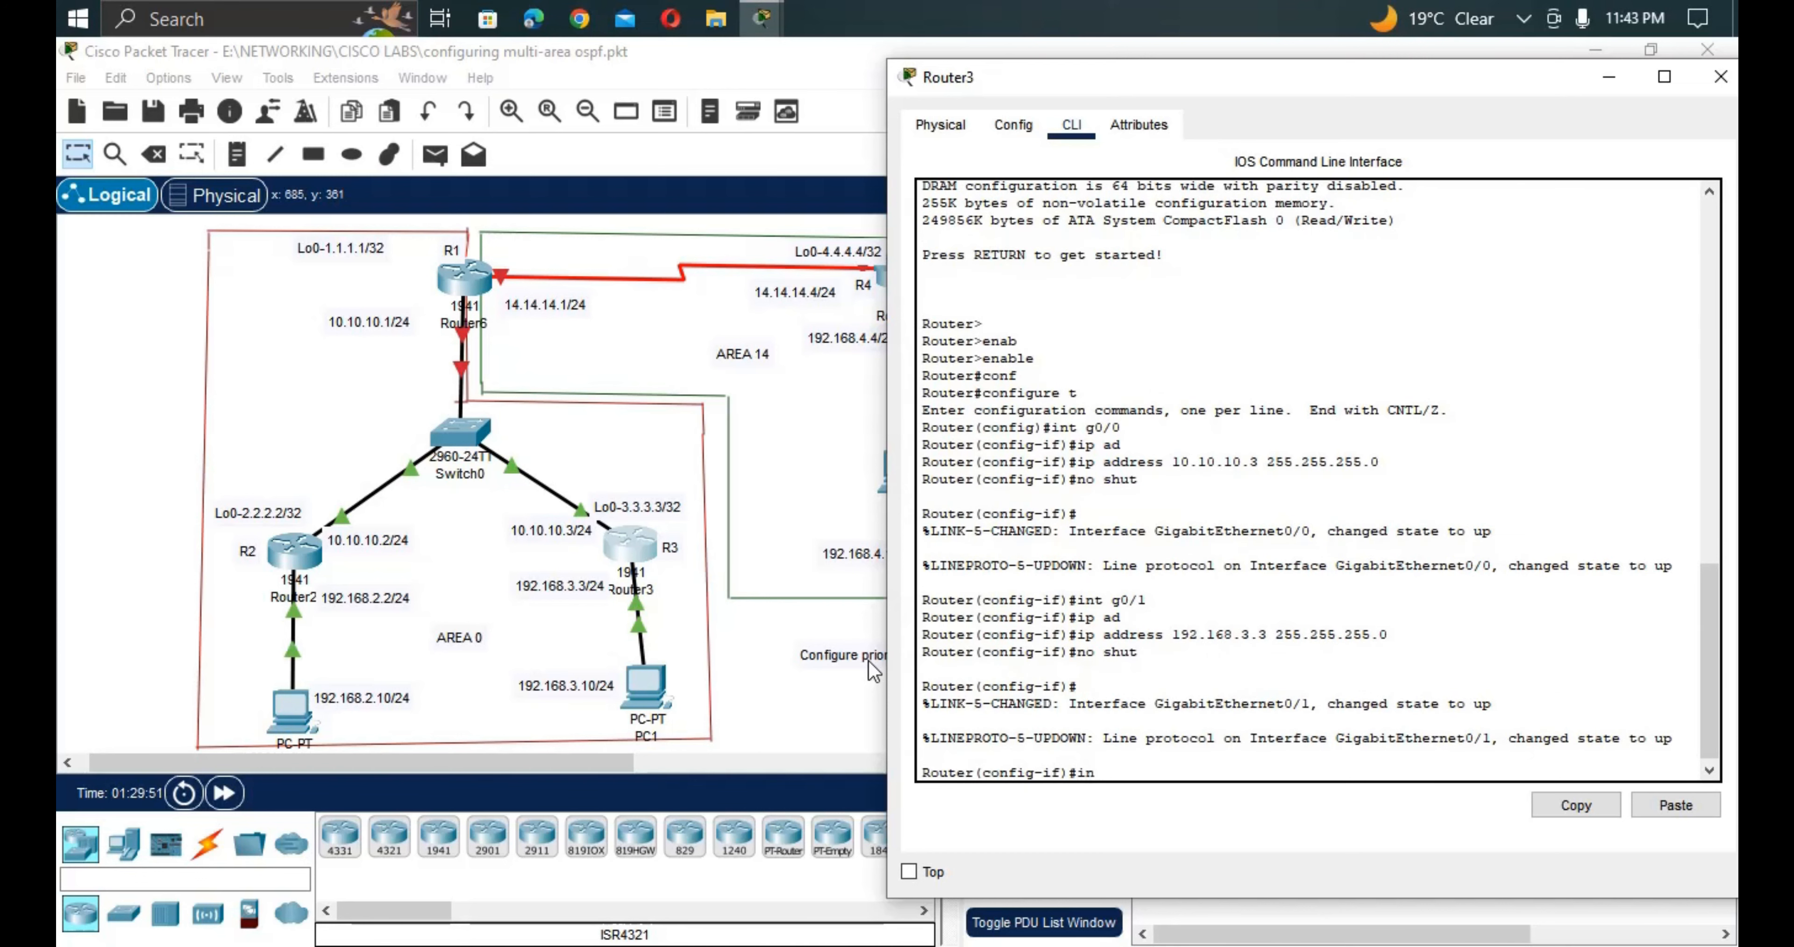
text(t lo0)
key(Return)
text(ipo)
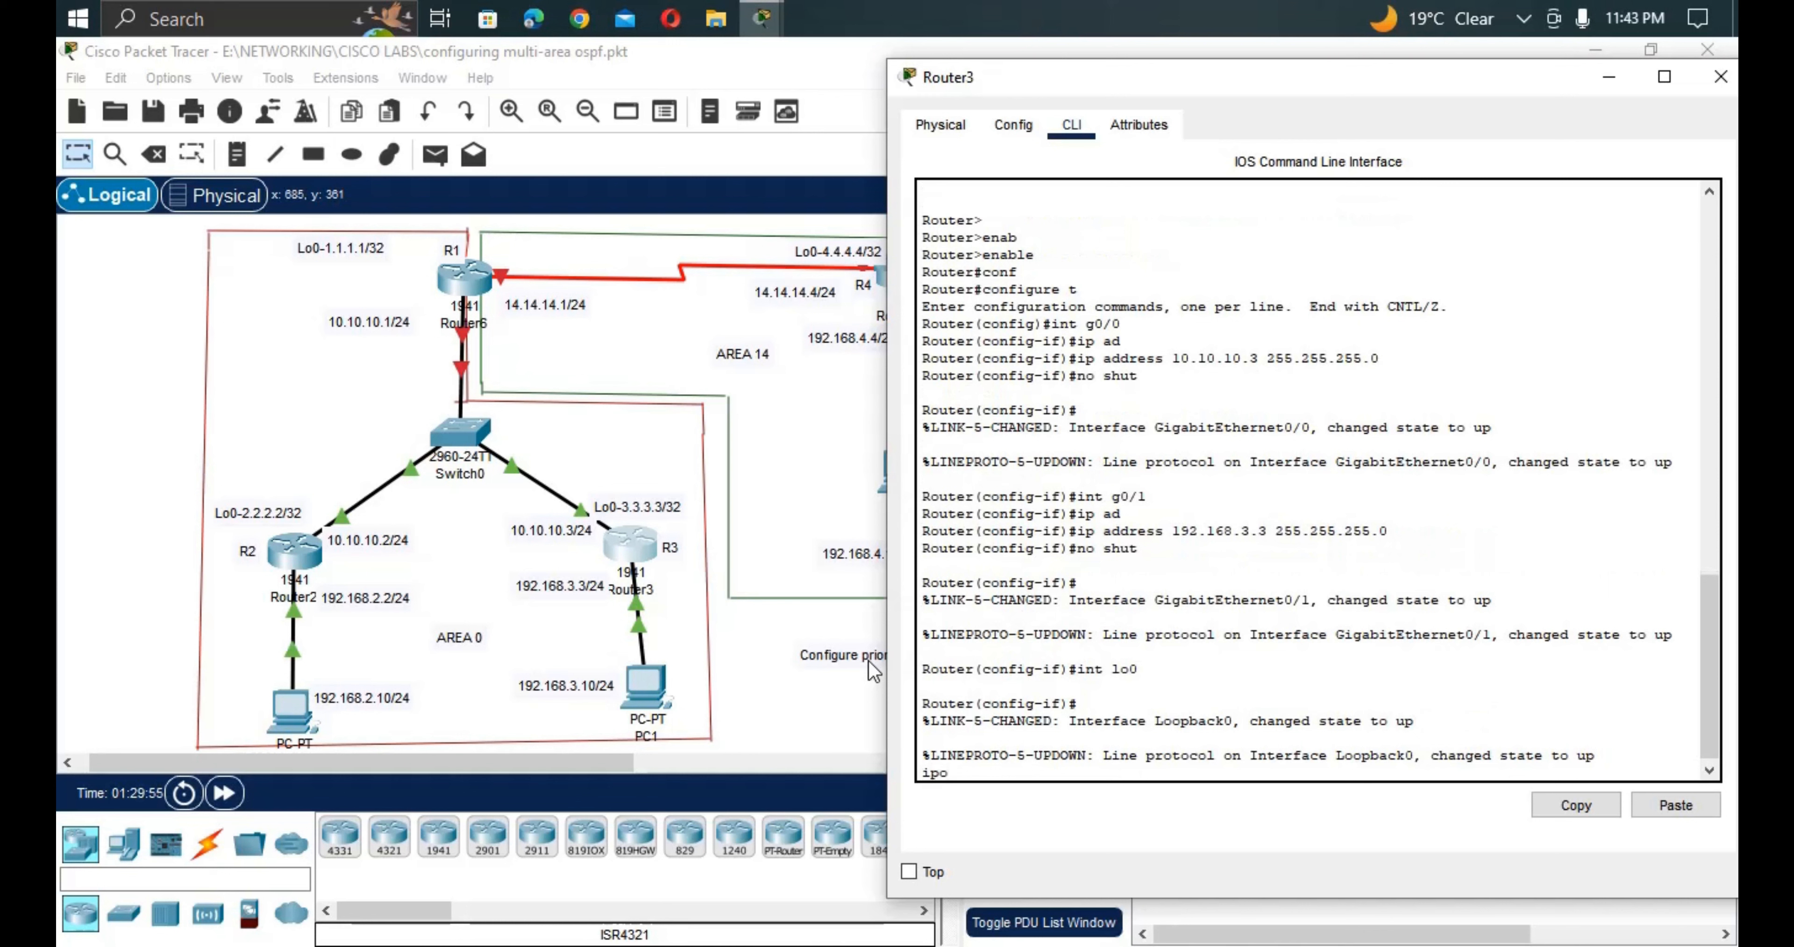
text( a)
key(BackSpace)
key(BackSpace)
key(BackSpace)
text(ad)
key(Tab)
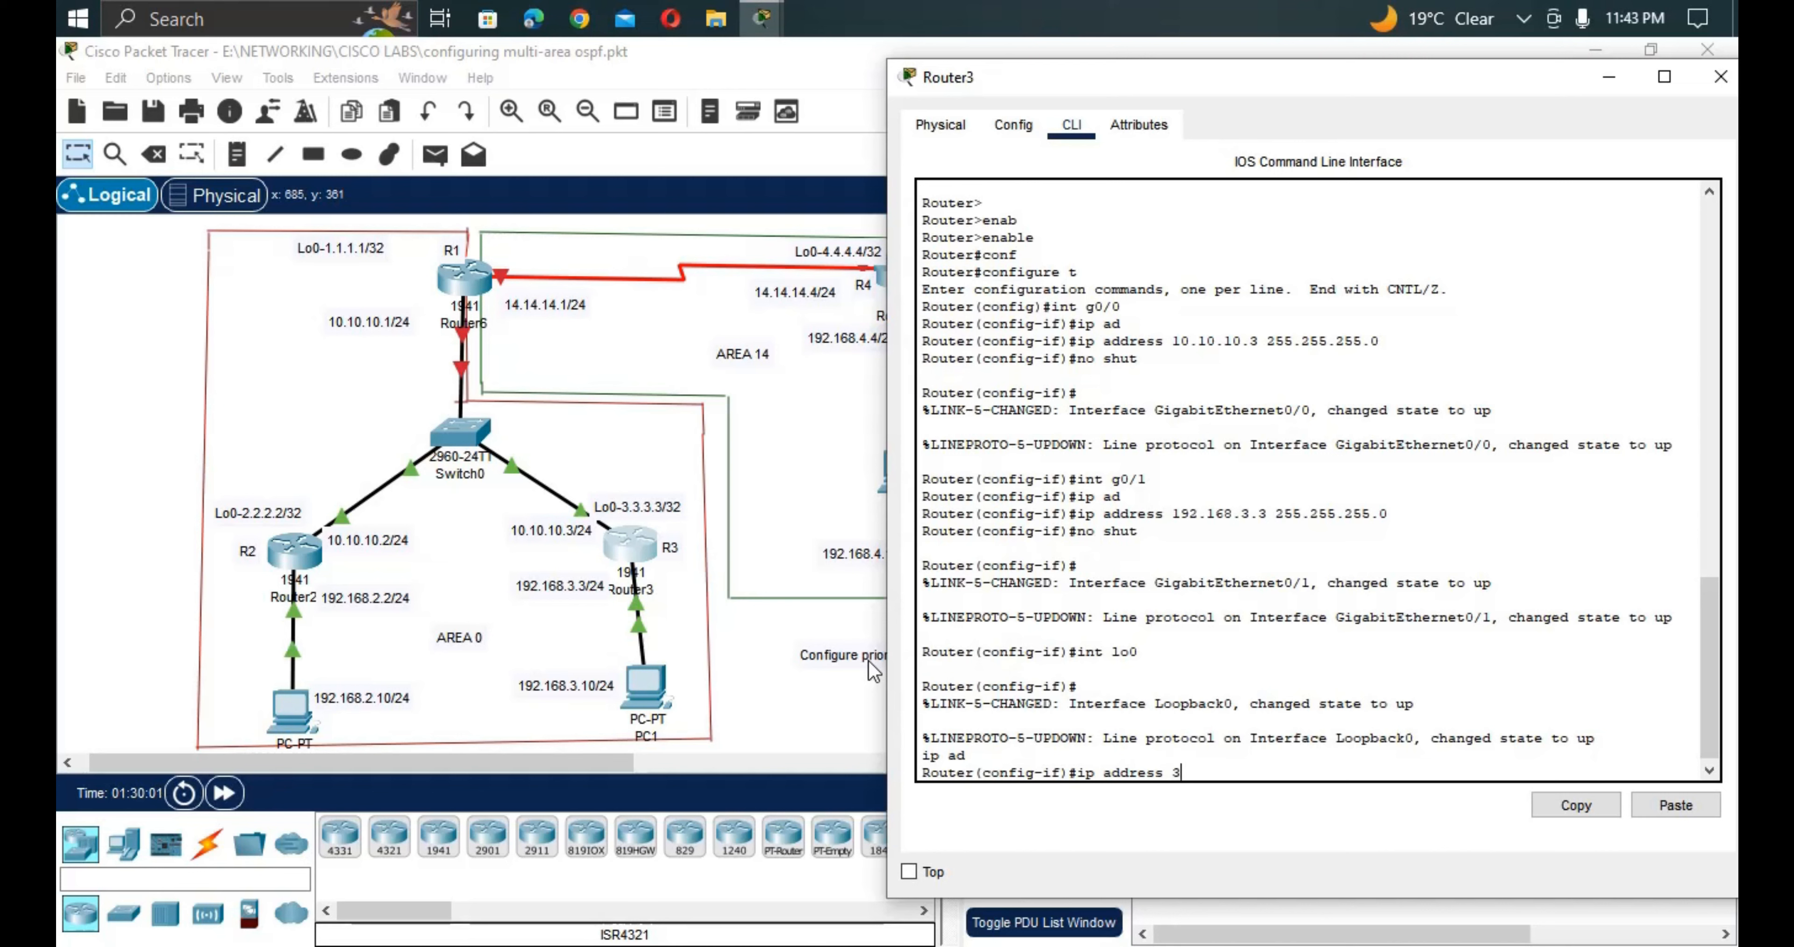
text(3.3.3.3 255.255.255.255)
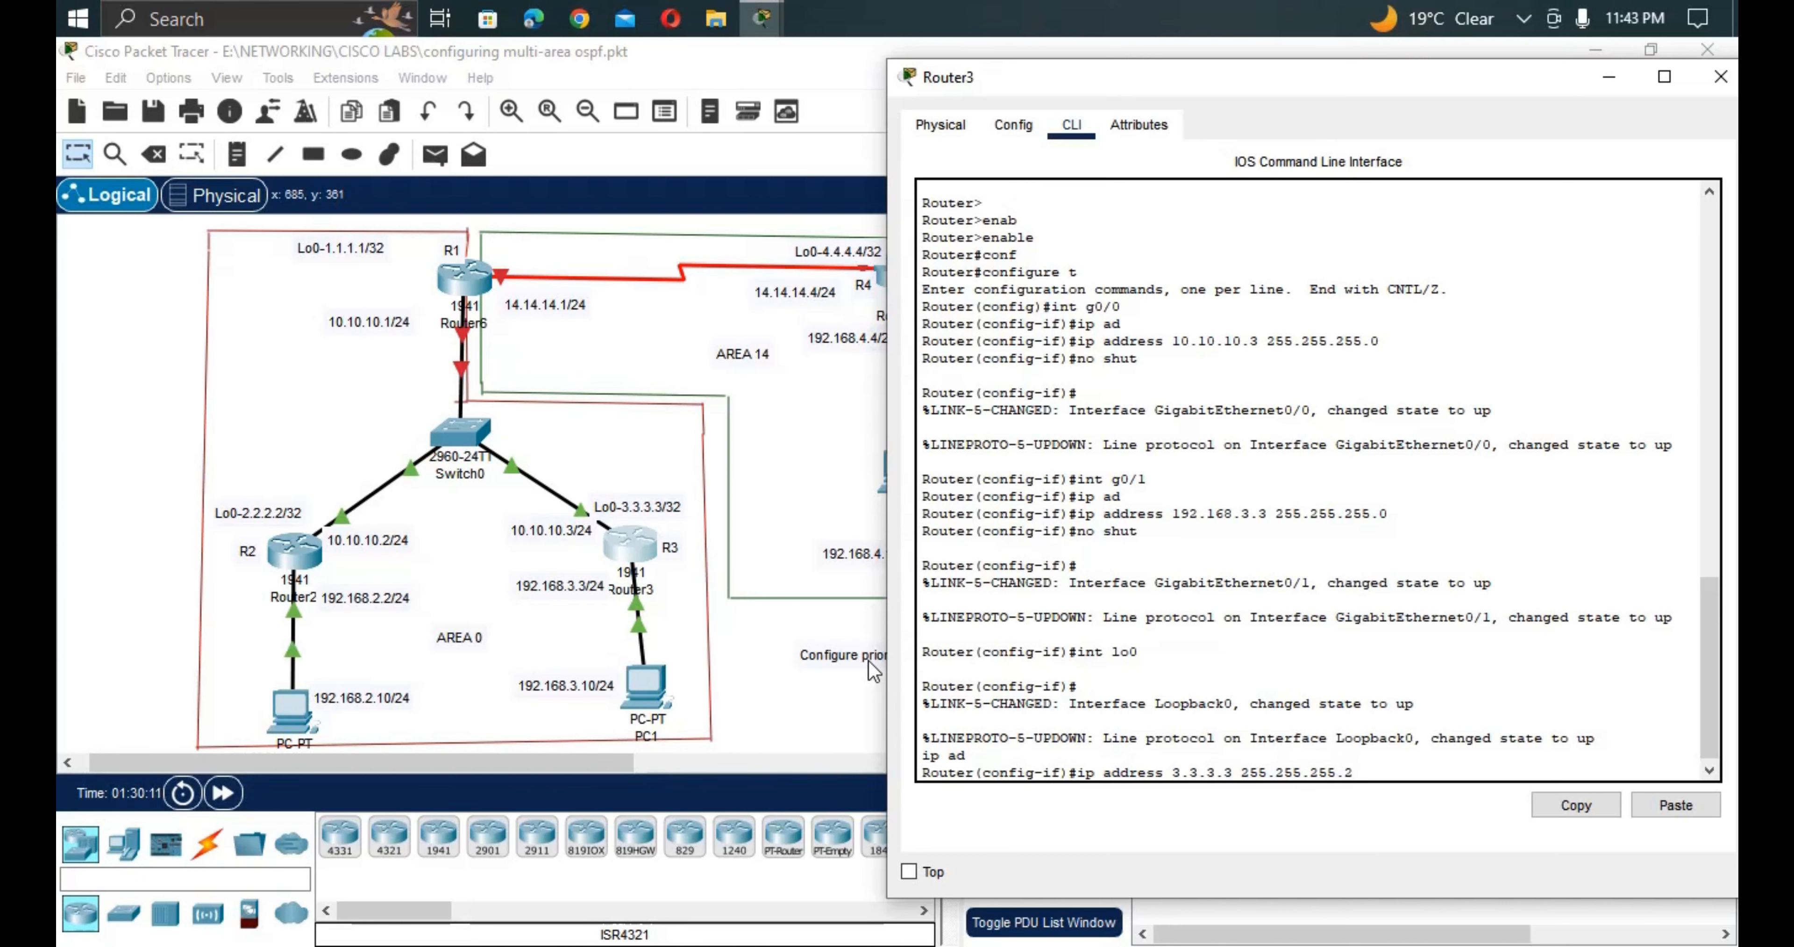
key(Return)
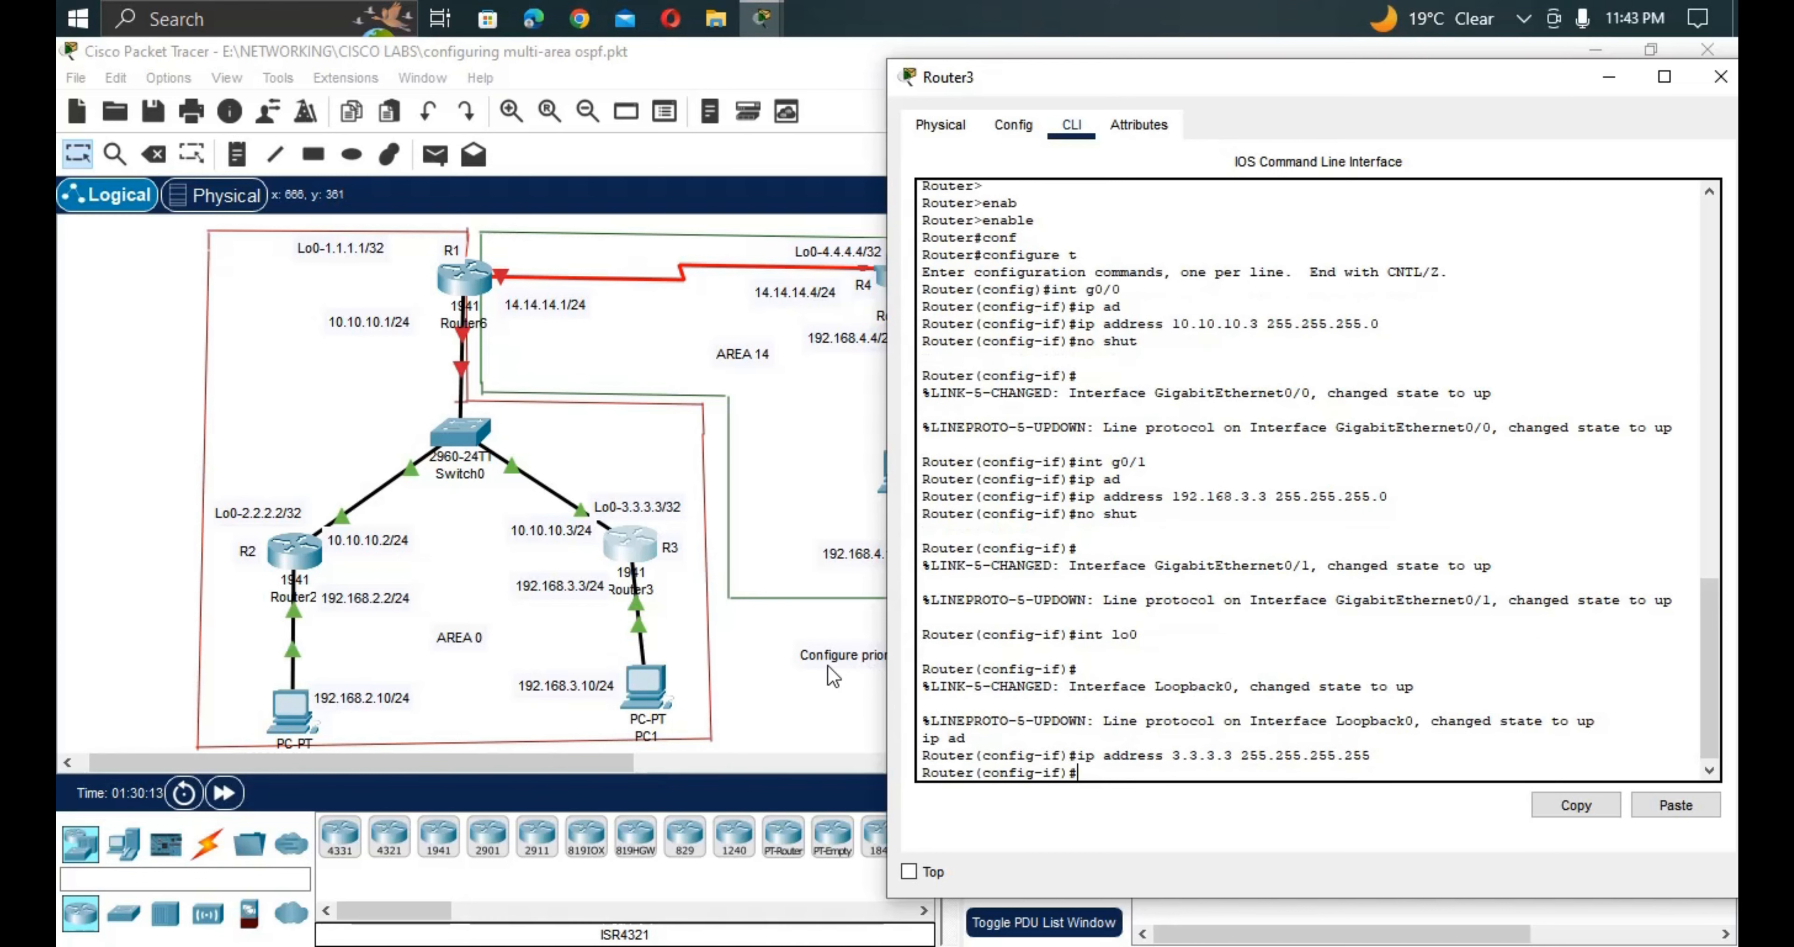
Open the IP configuration of PC1, the PC below R3, and set its static IPv4 address to 192.168.3.10.
click(639, 675)
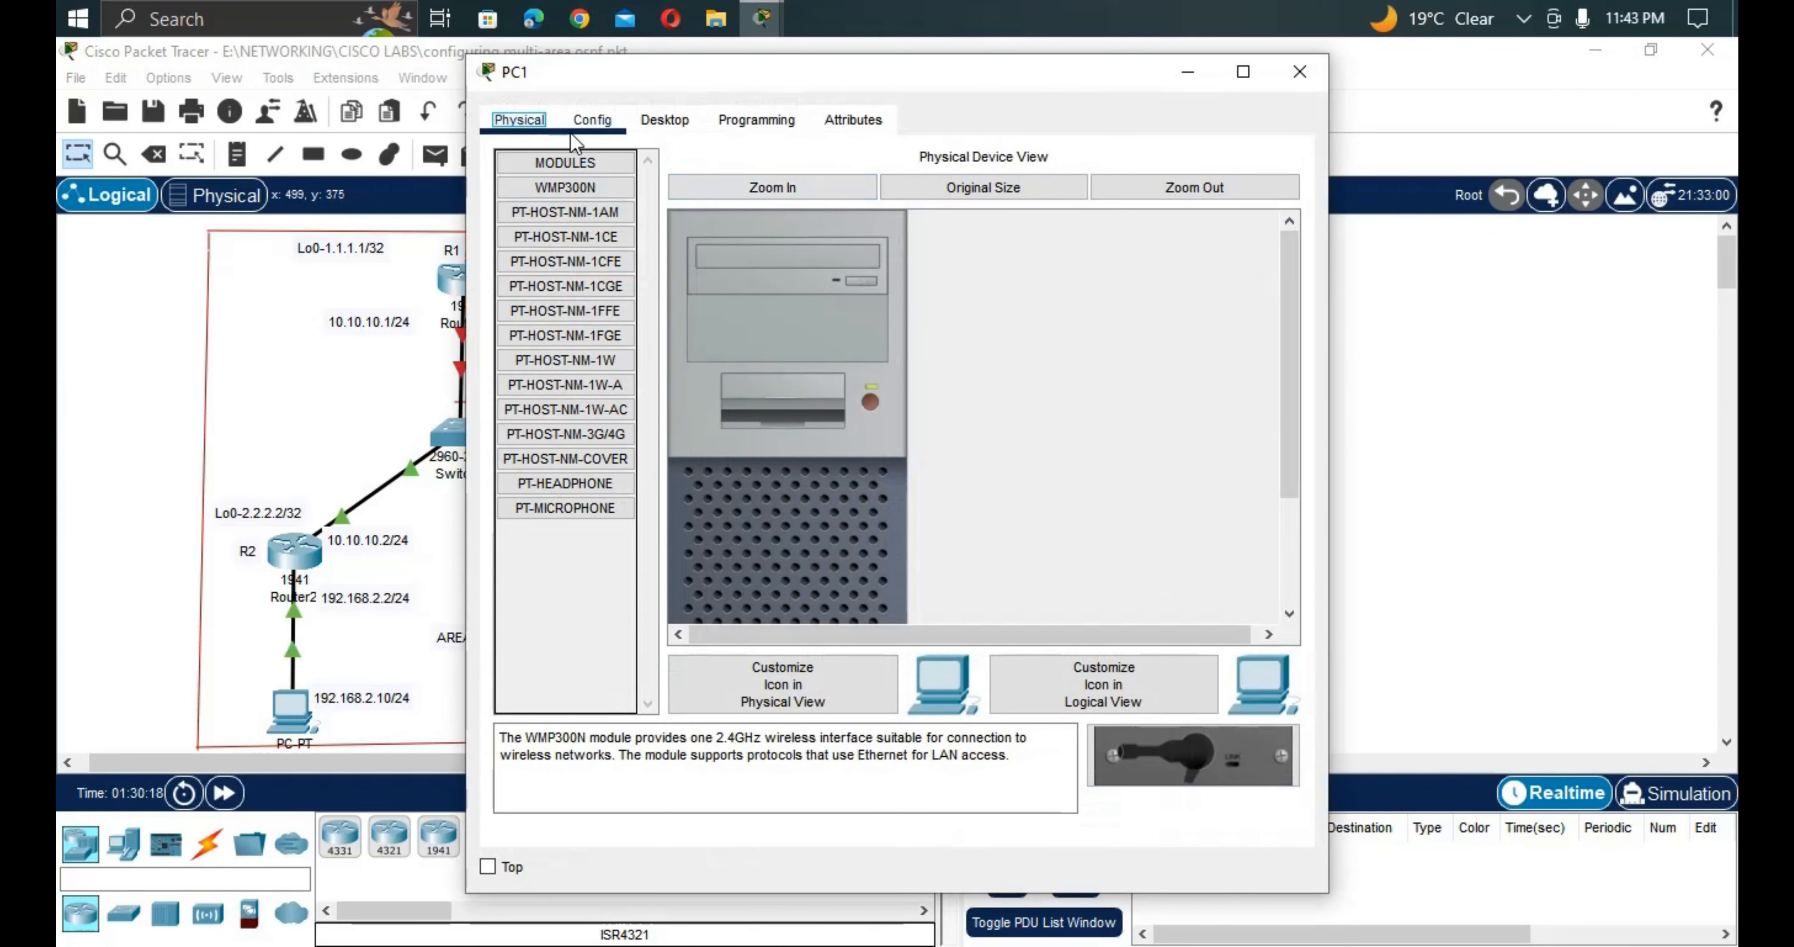
click(679, 121)
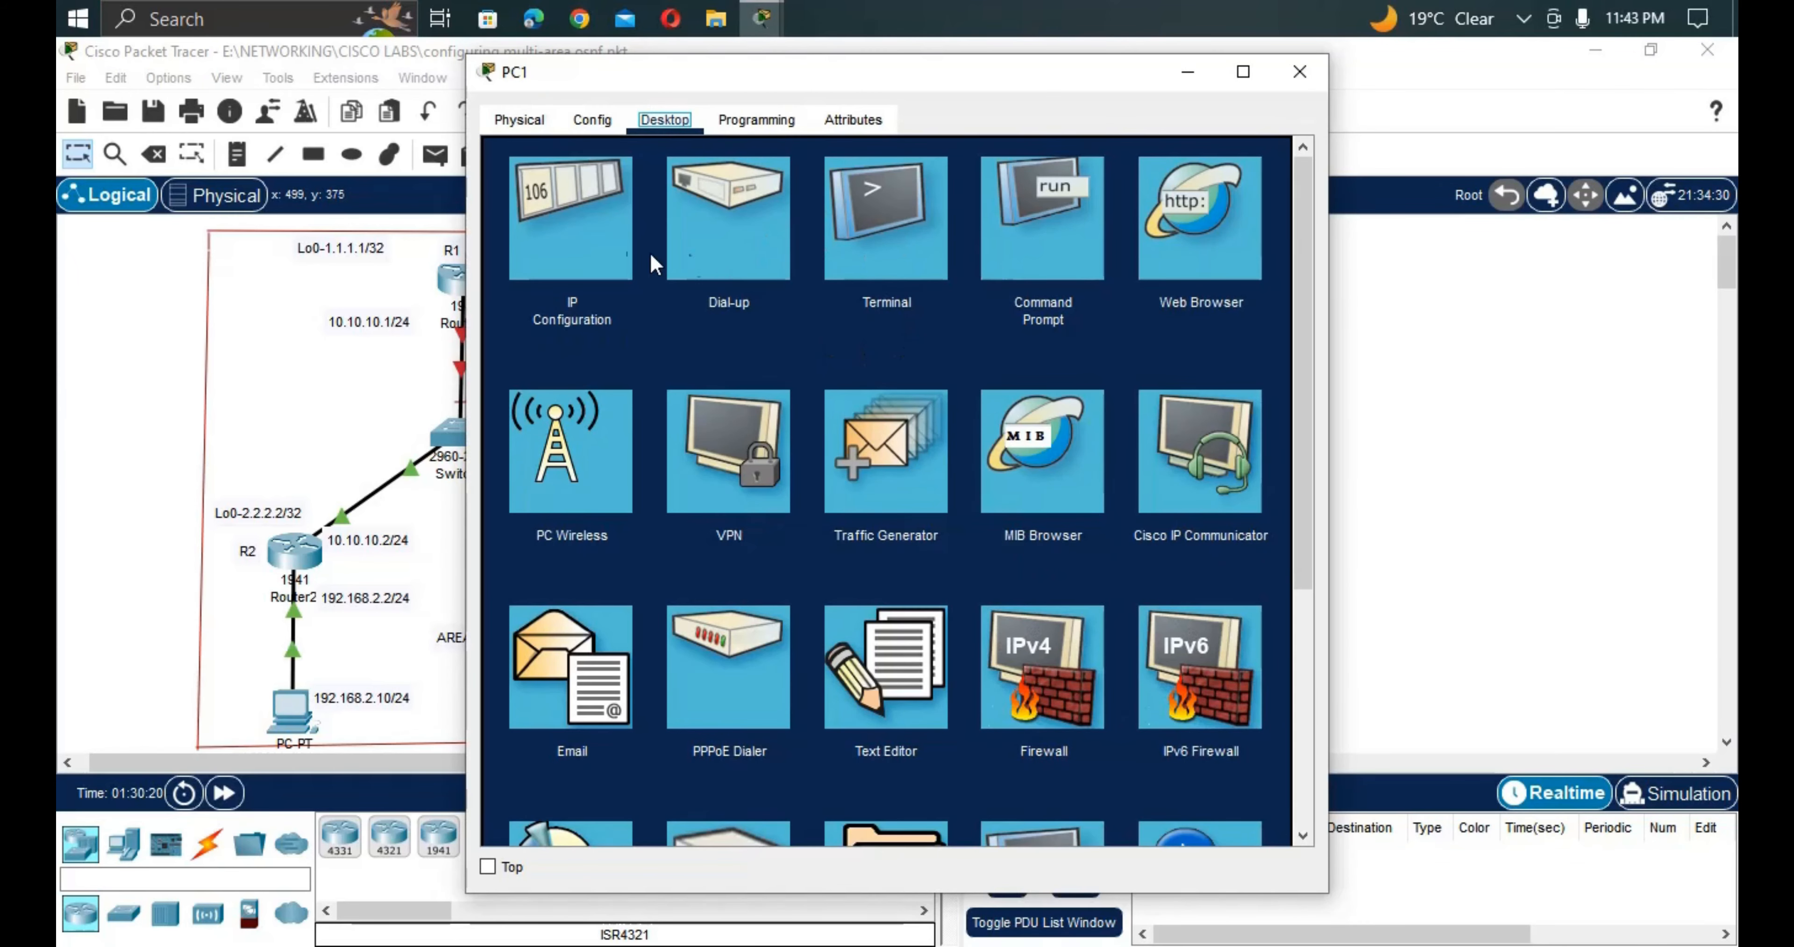
click(593, 249)
click(800, 292)
text(192.1)
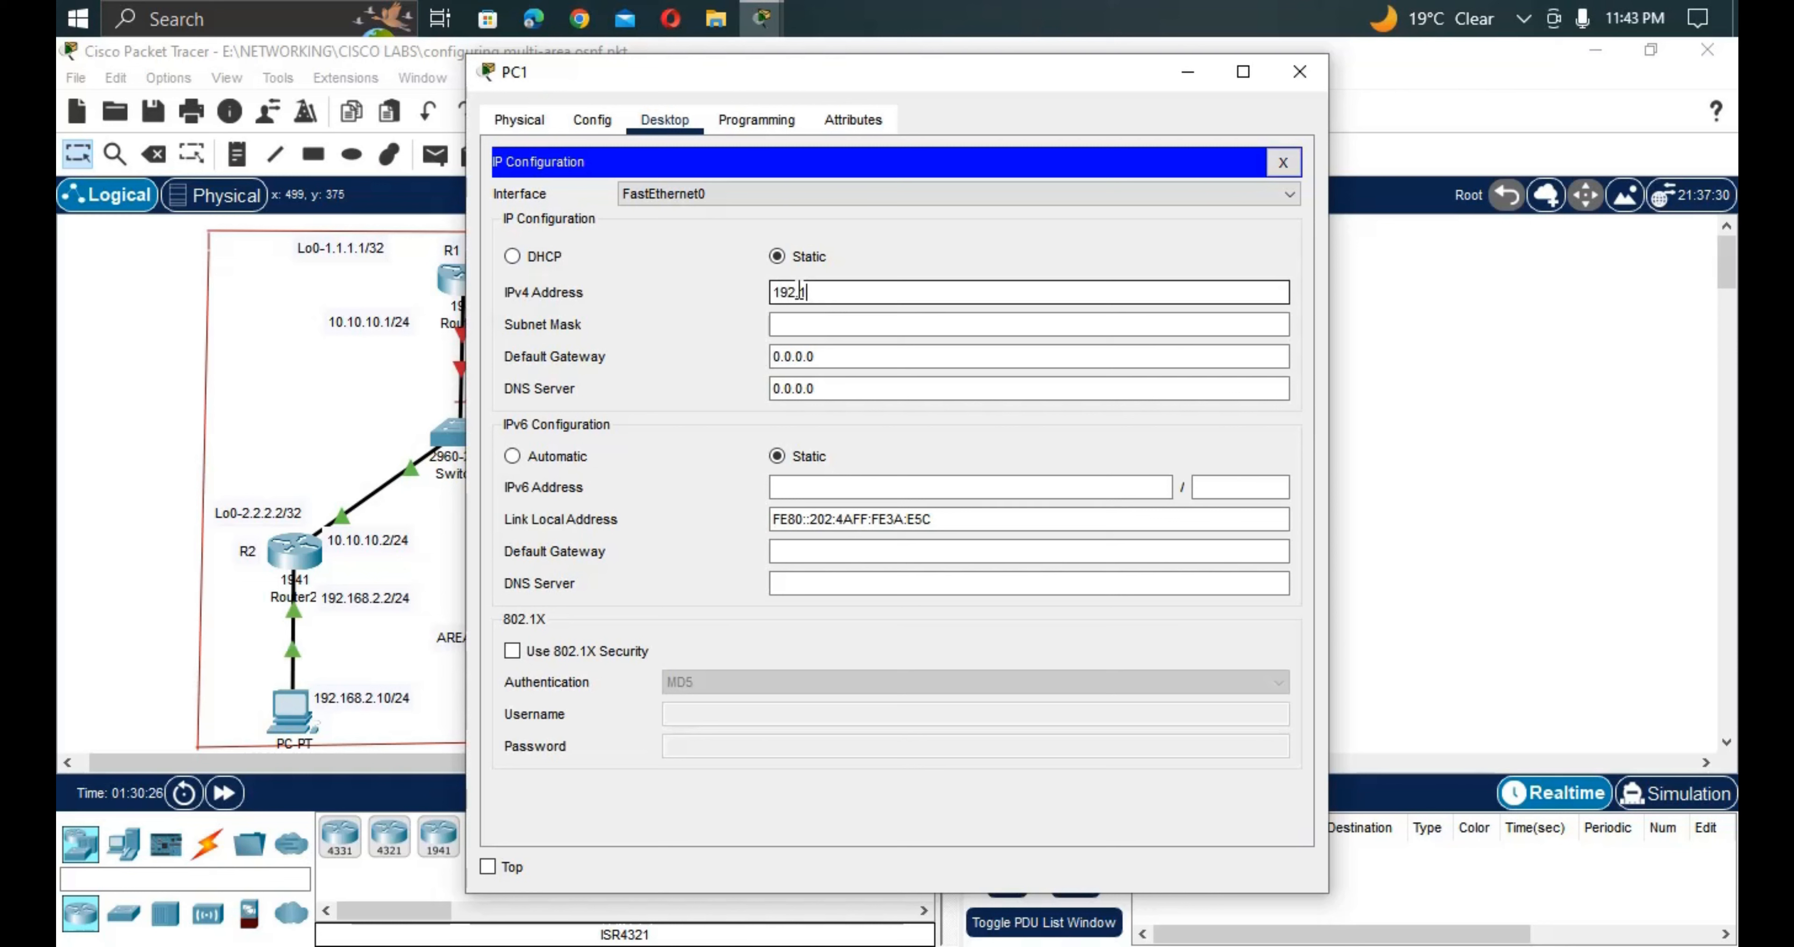
text(68.3.10)
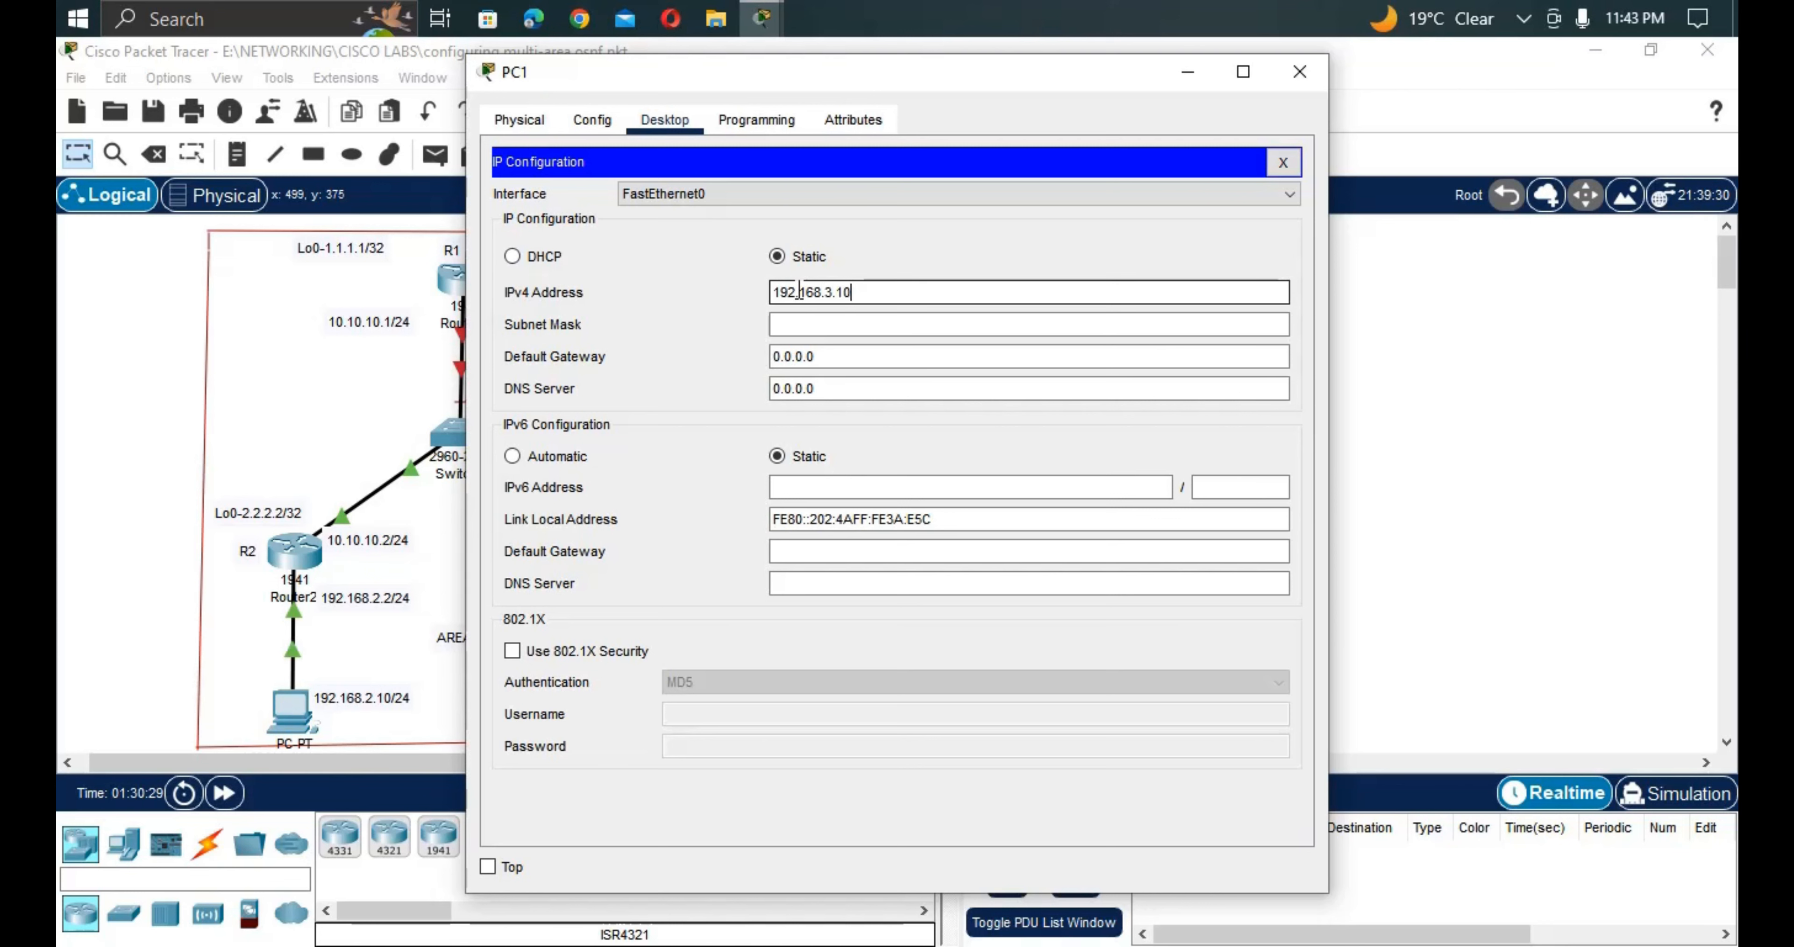
Give PC1 the subnet mask 255.255.255.0 and default gateway 192.168.3.3, and close its window.
click(800, 315)
key(Tab)
text(192.168.3.3)
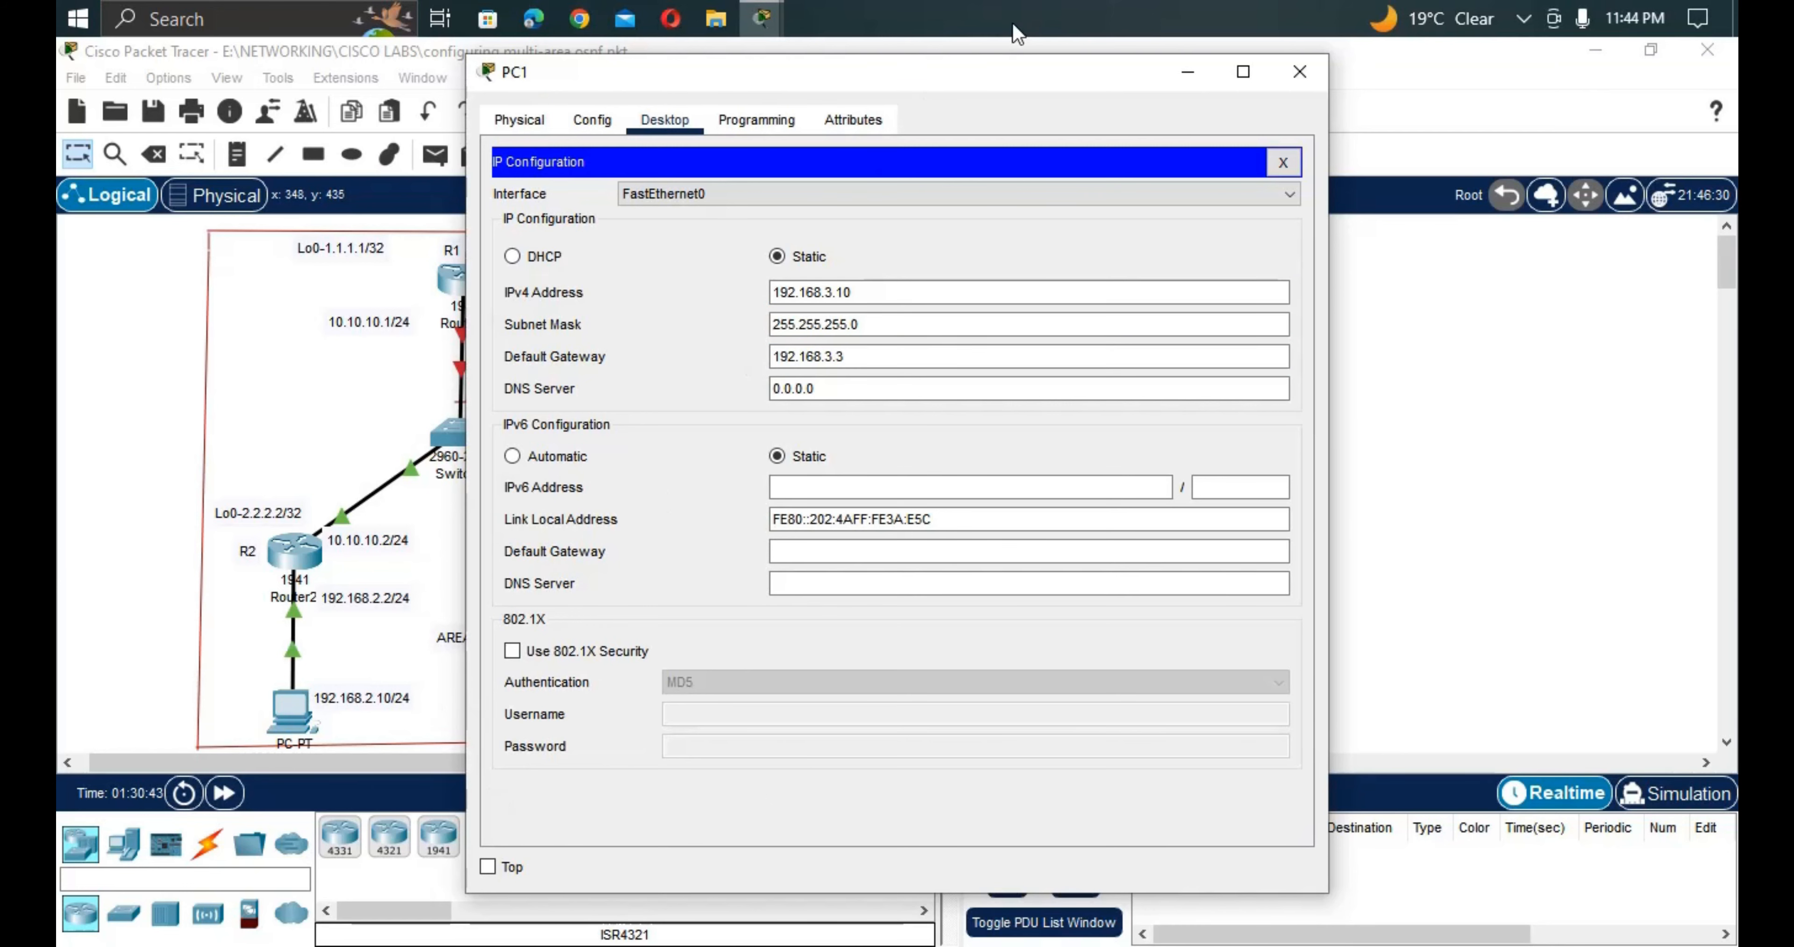
click(1300, 71)
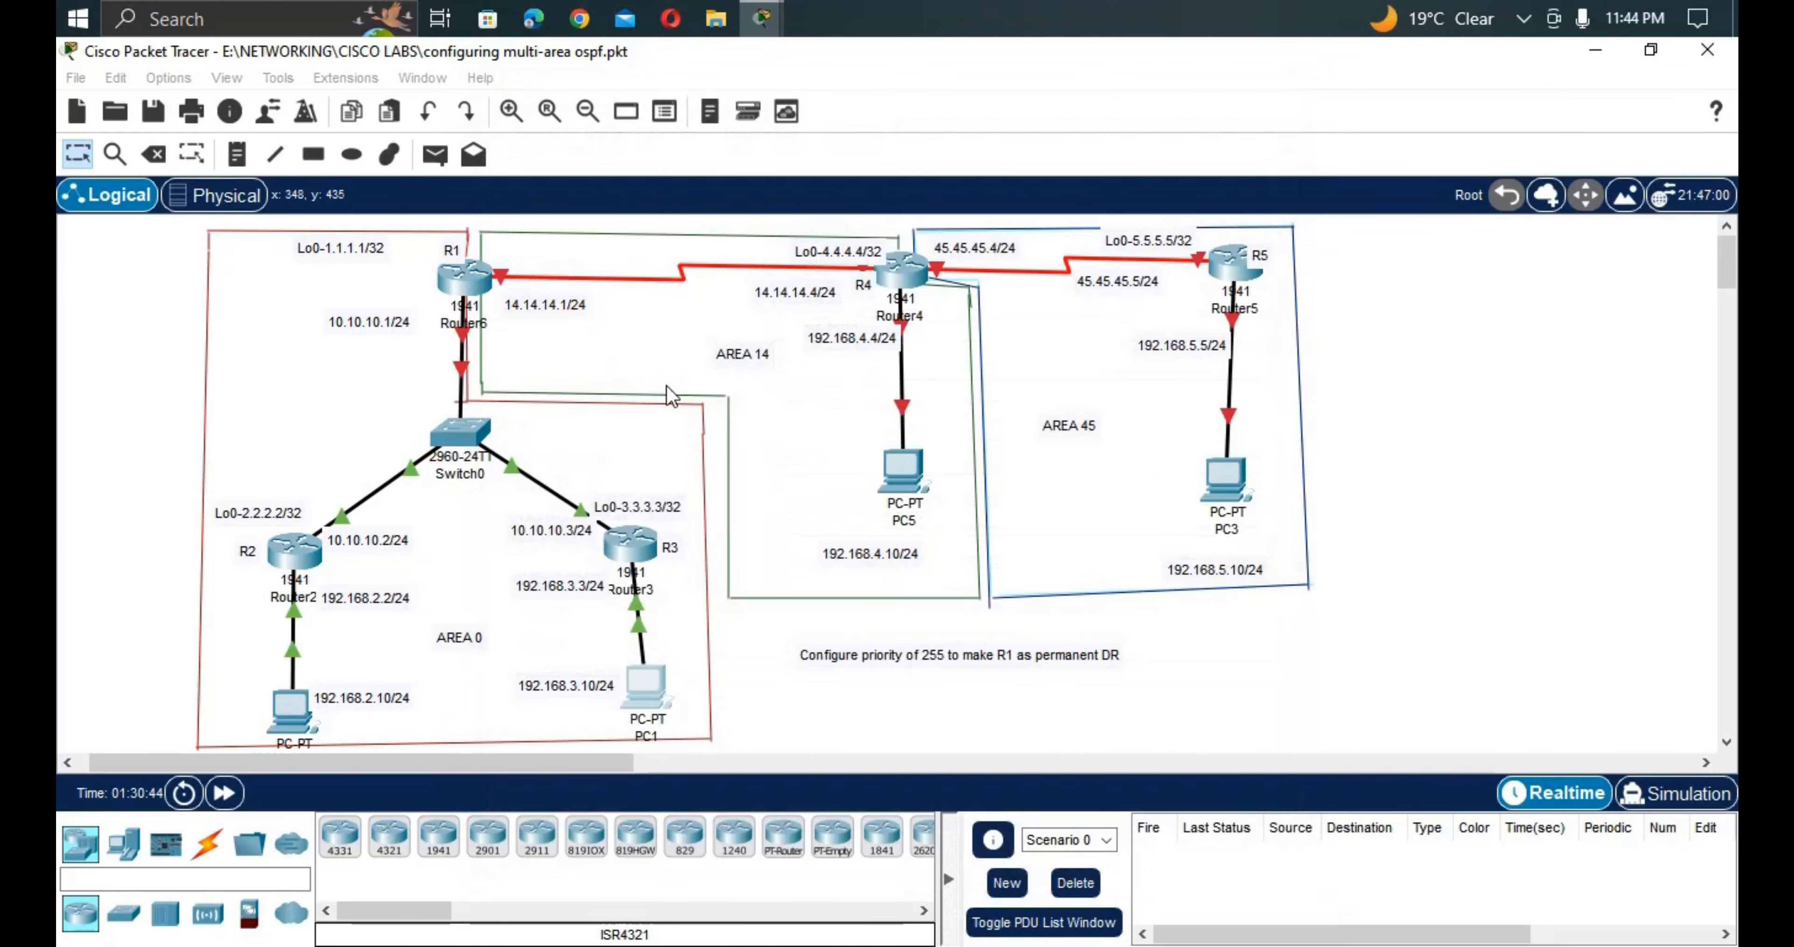
Leave interface configuration on R3 and set the router's hostname to R3.
click(633, 557)
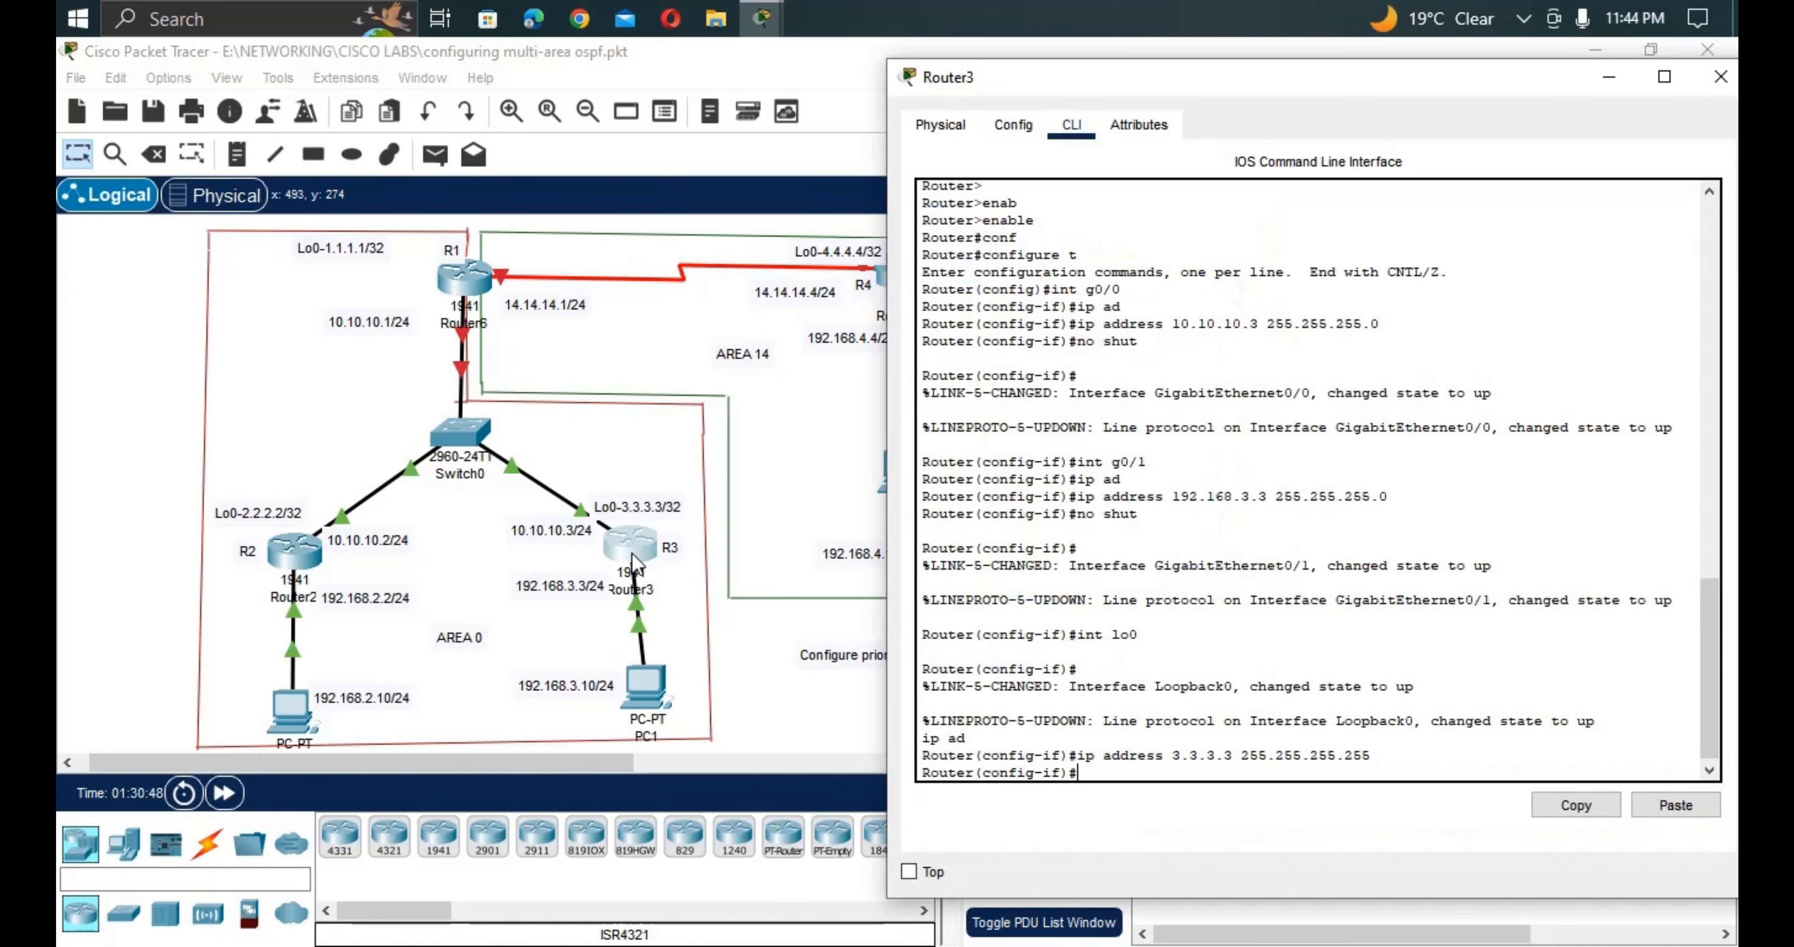
text(exit)
key(Return)
text(ho)
key(Tab)
text(R3)
key(Return)
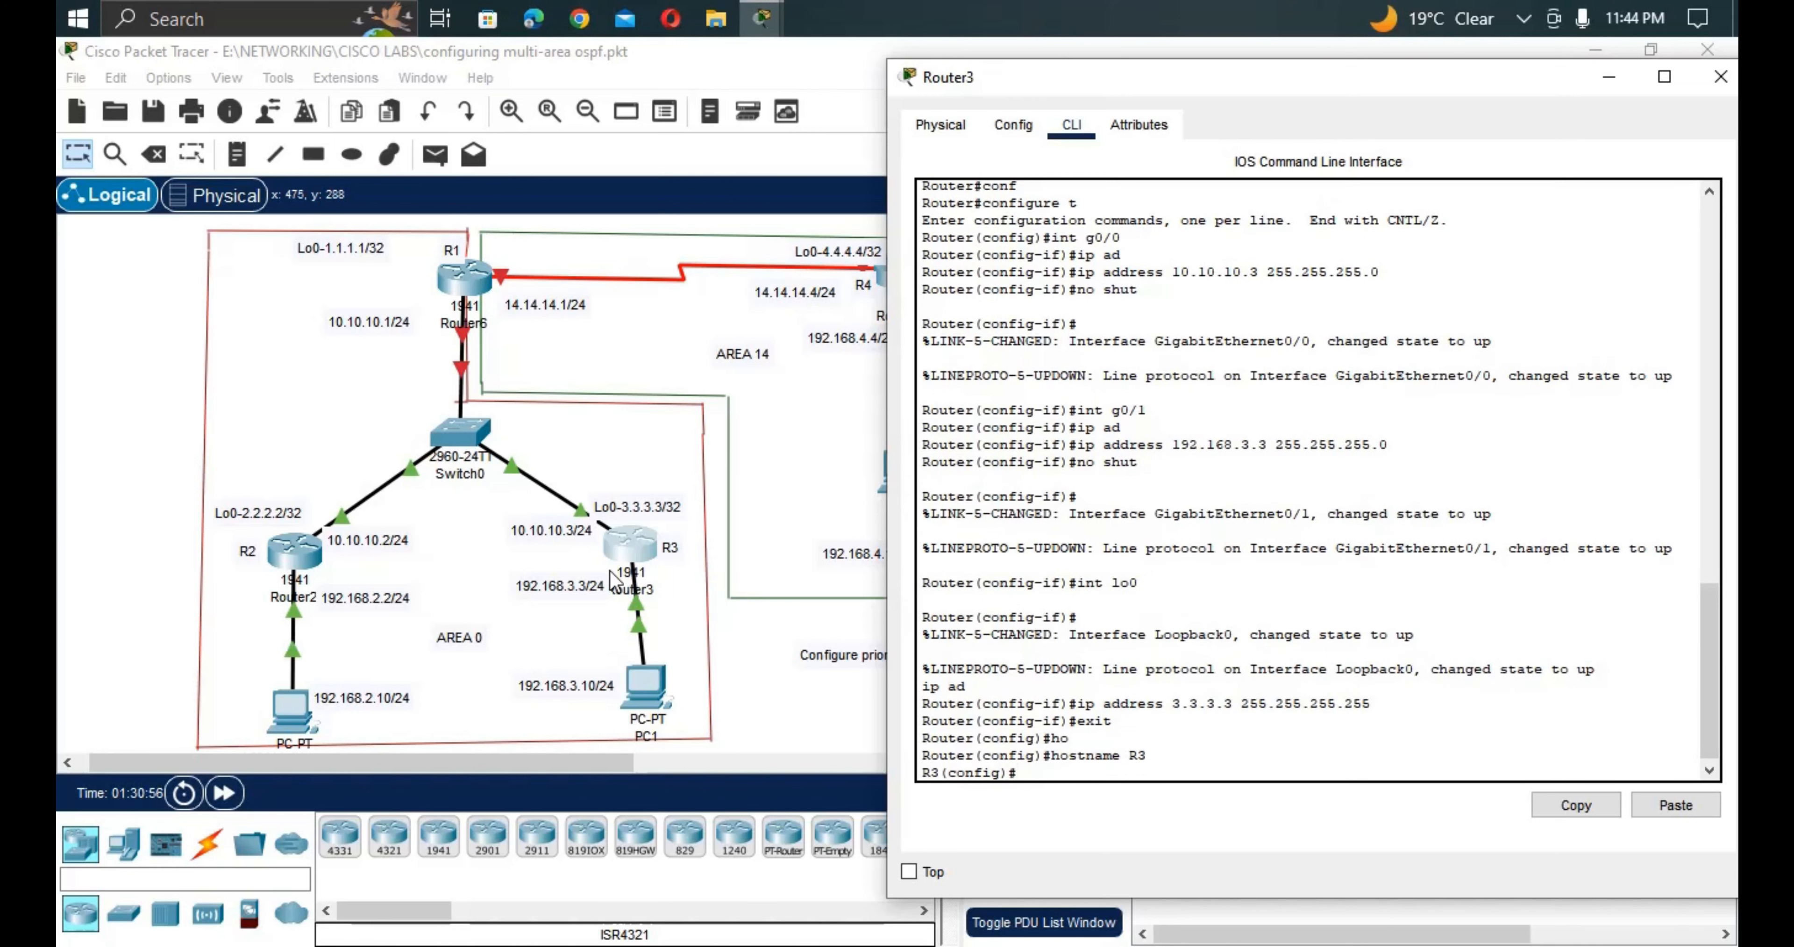
Open R1's command line, enter global configuration mode and set the hostname to R1.
click(461, 279)
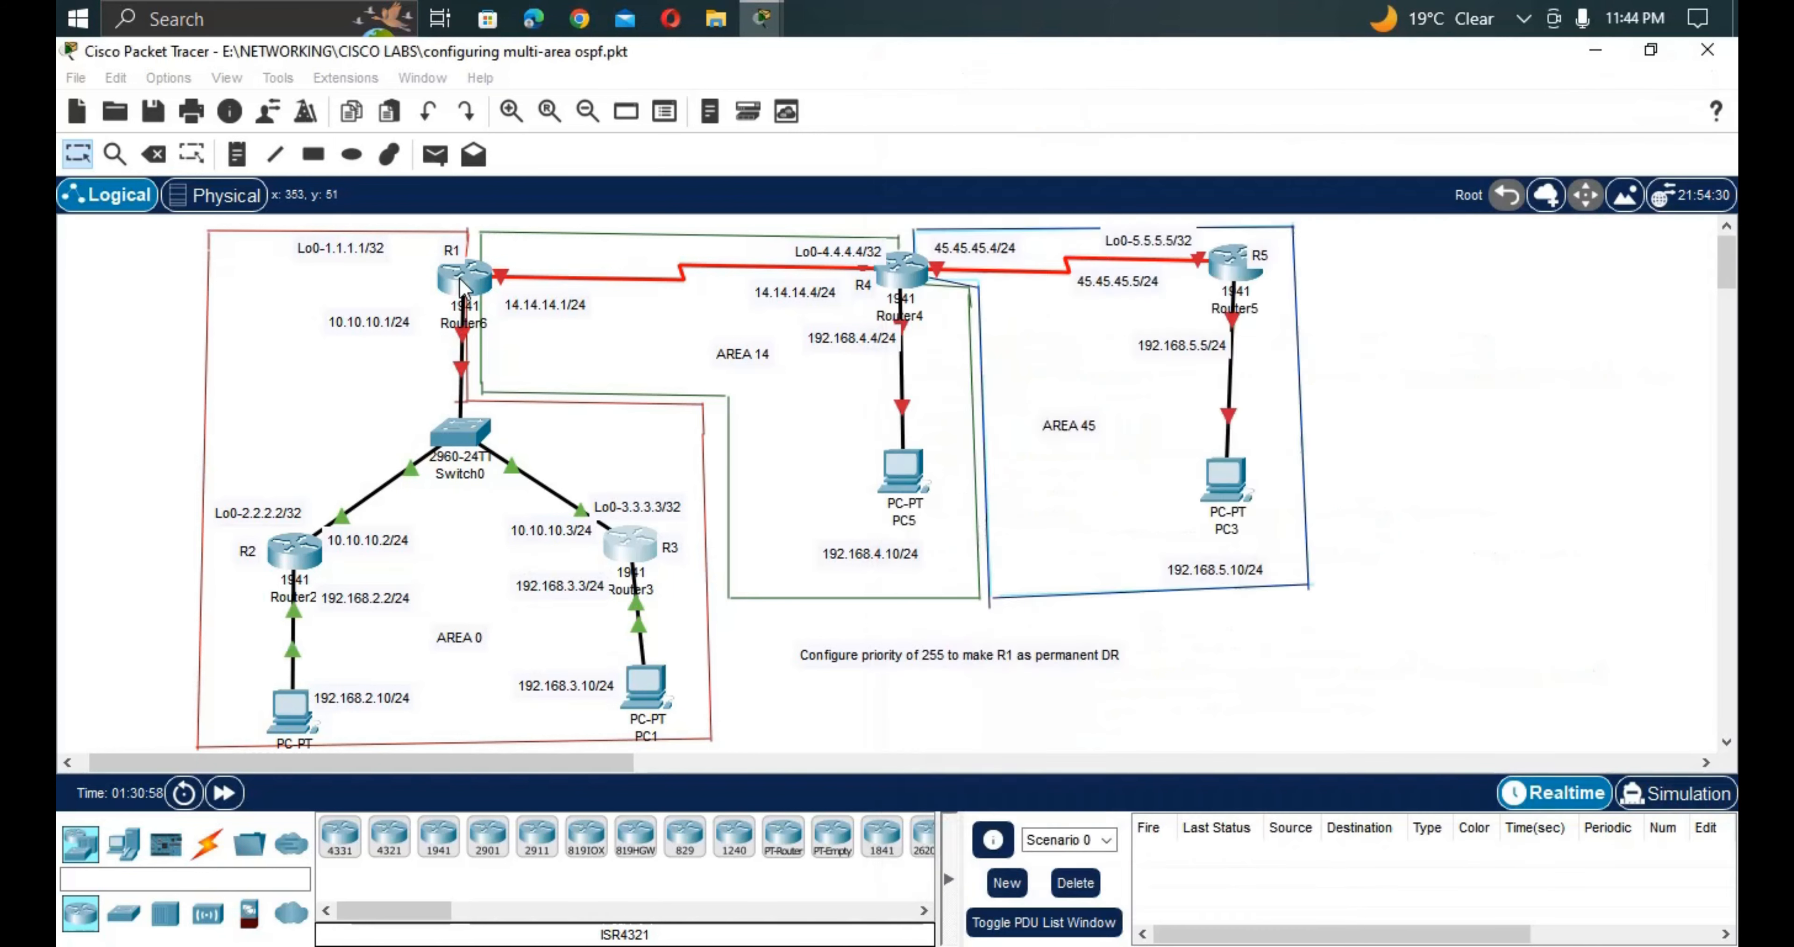
drag(771, 78, 1008, 61)
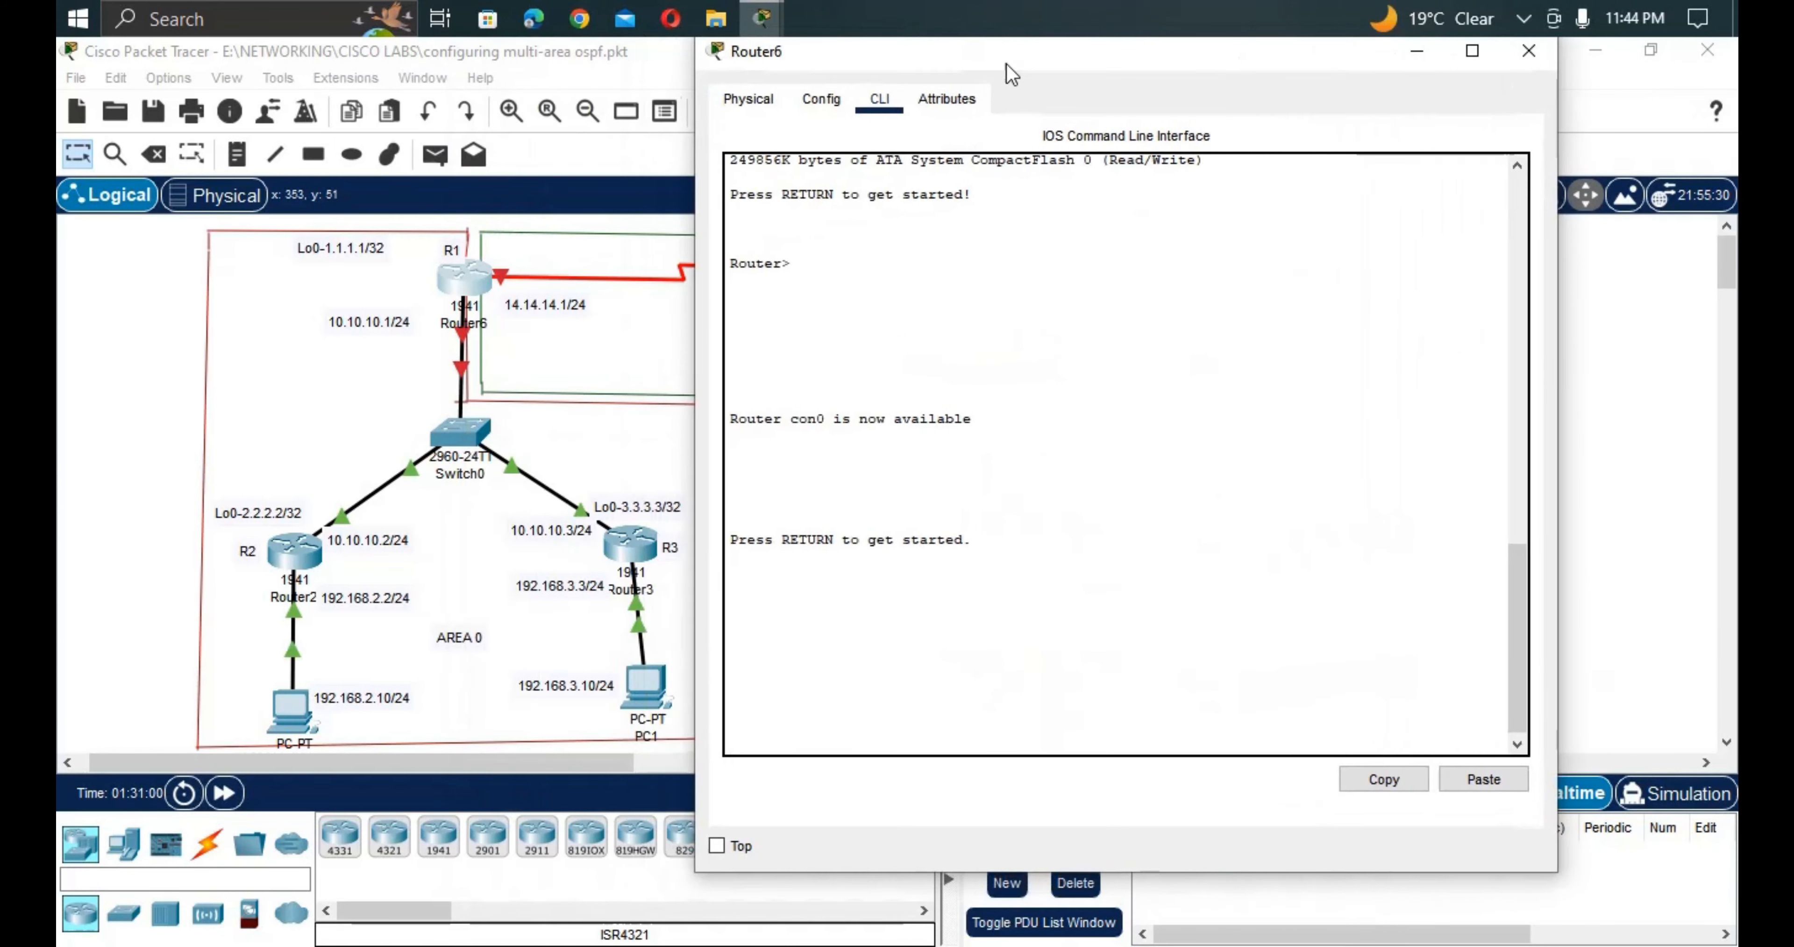
key(Return)
key(Return)
text(en)
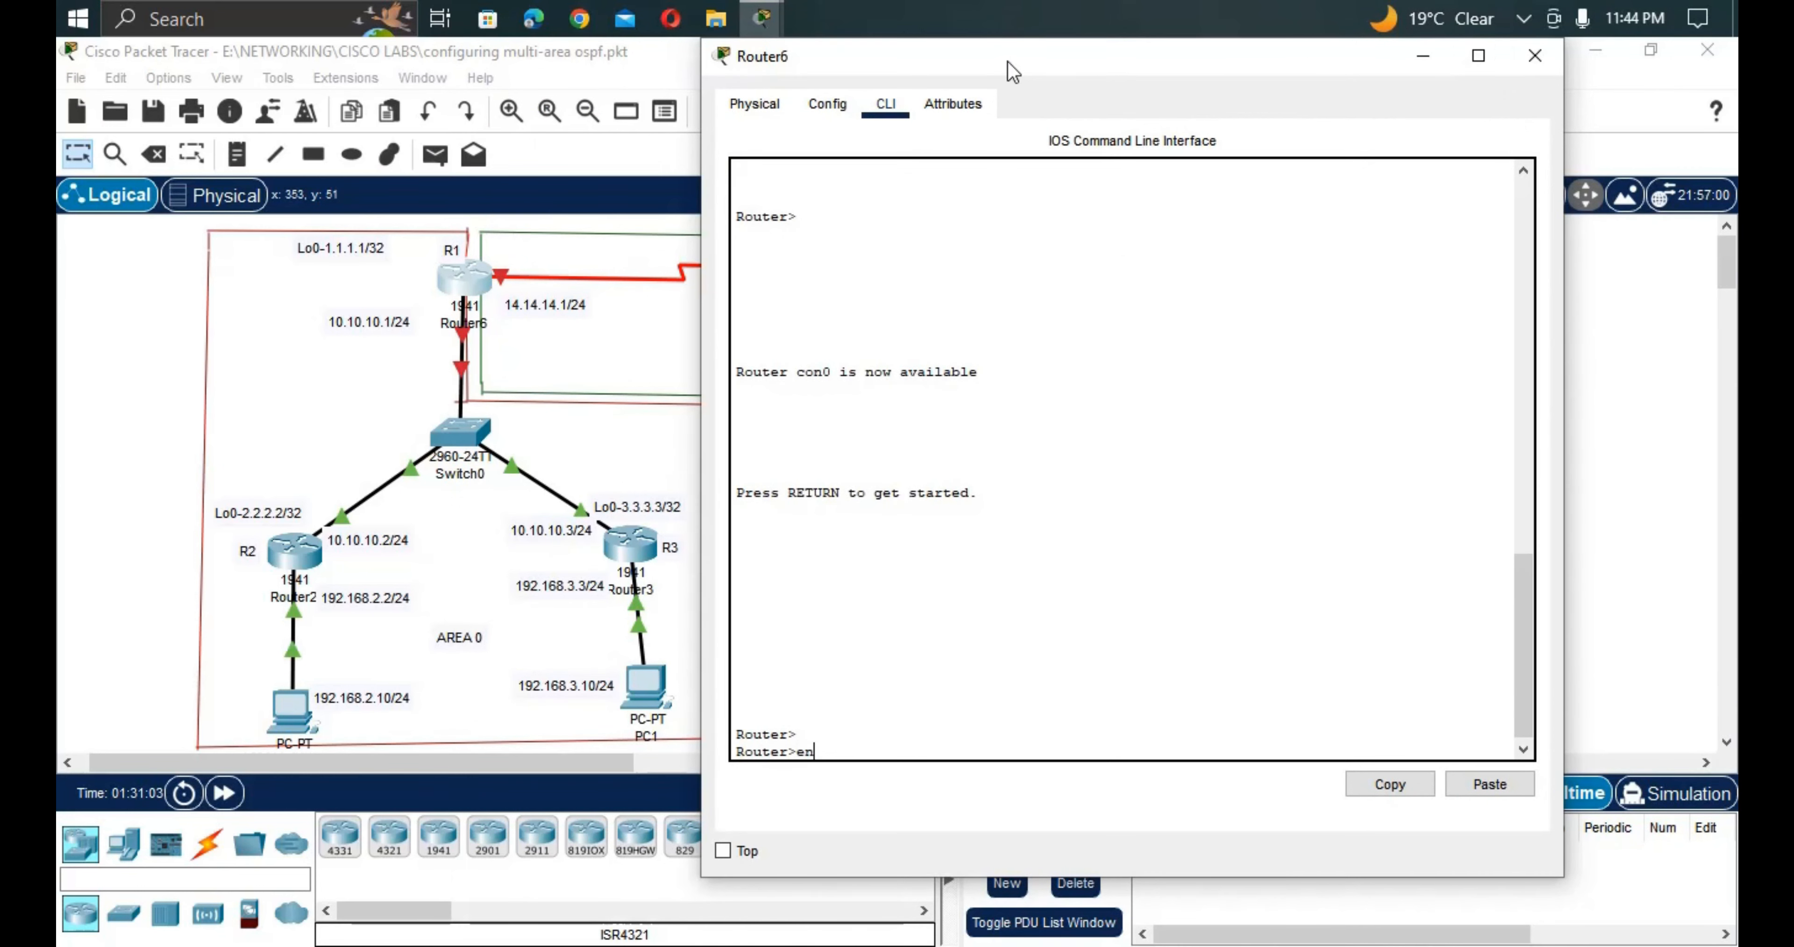
key(Return)
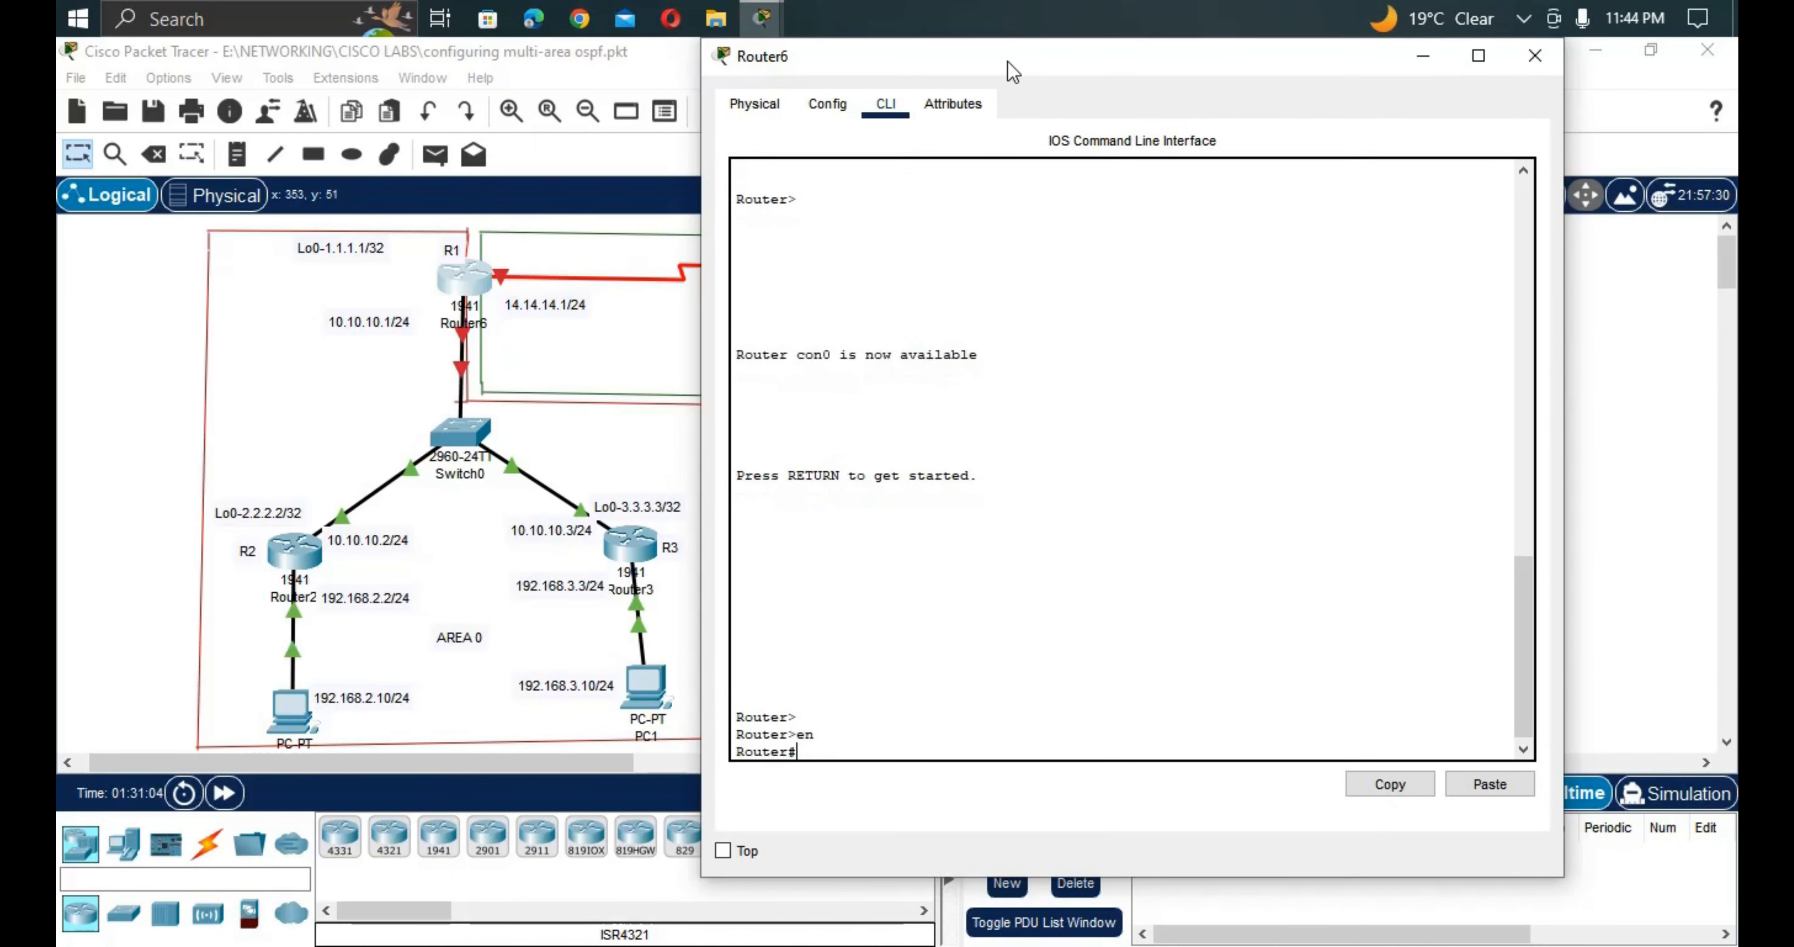
text(conf t)
key(Return)
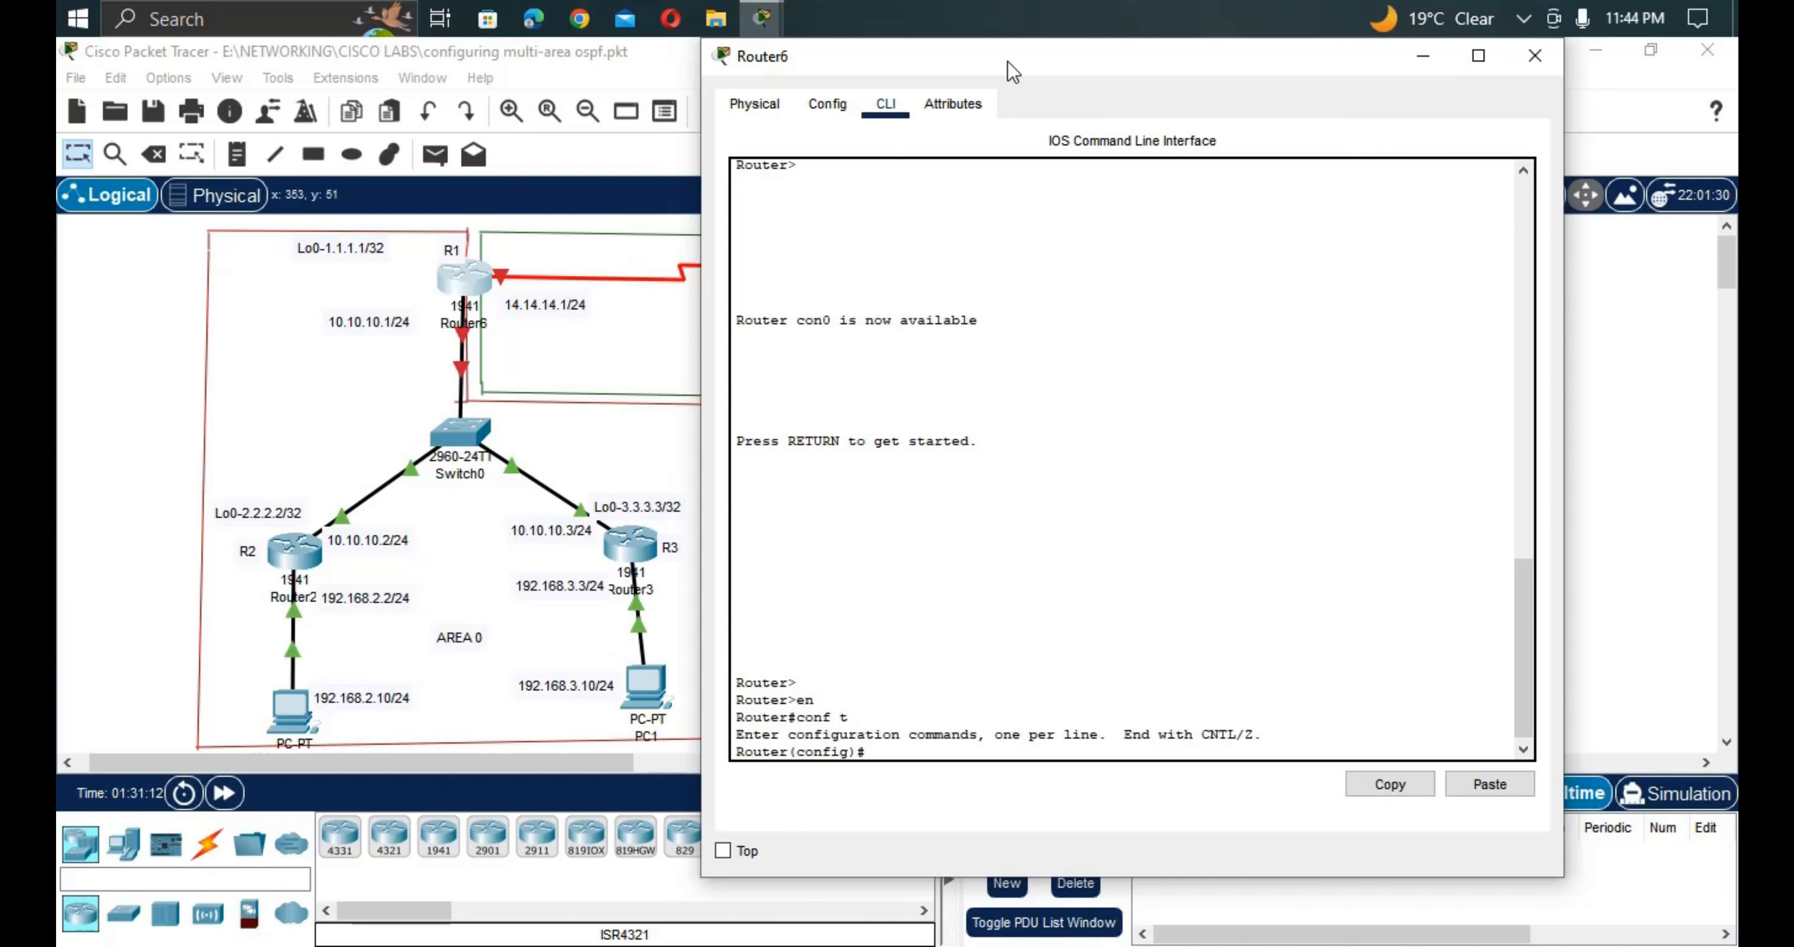
text(hos)
key(Tab)
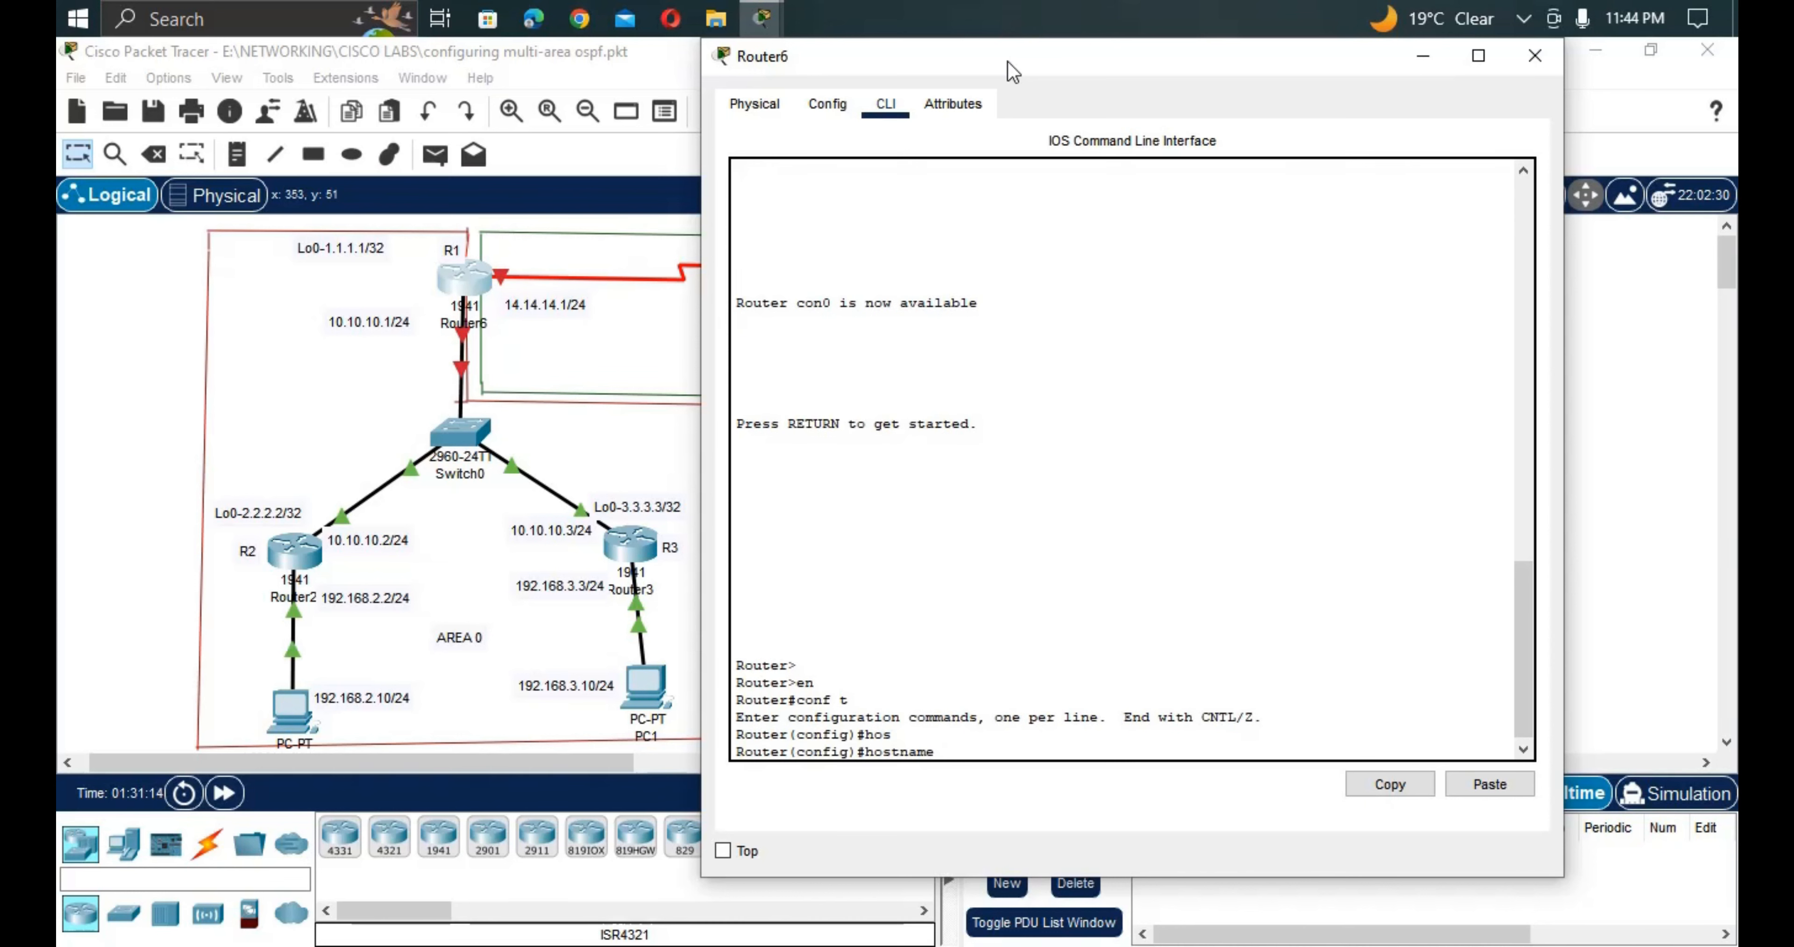
text(R1)
key(Return)
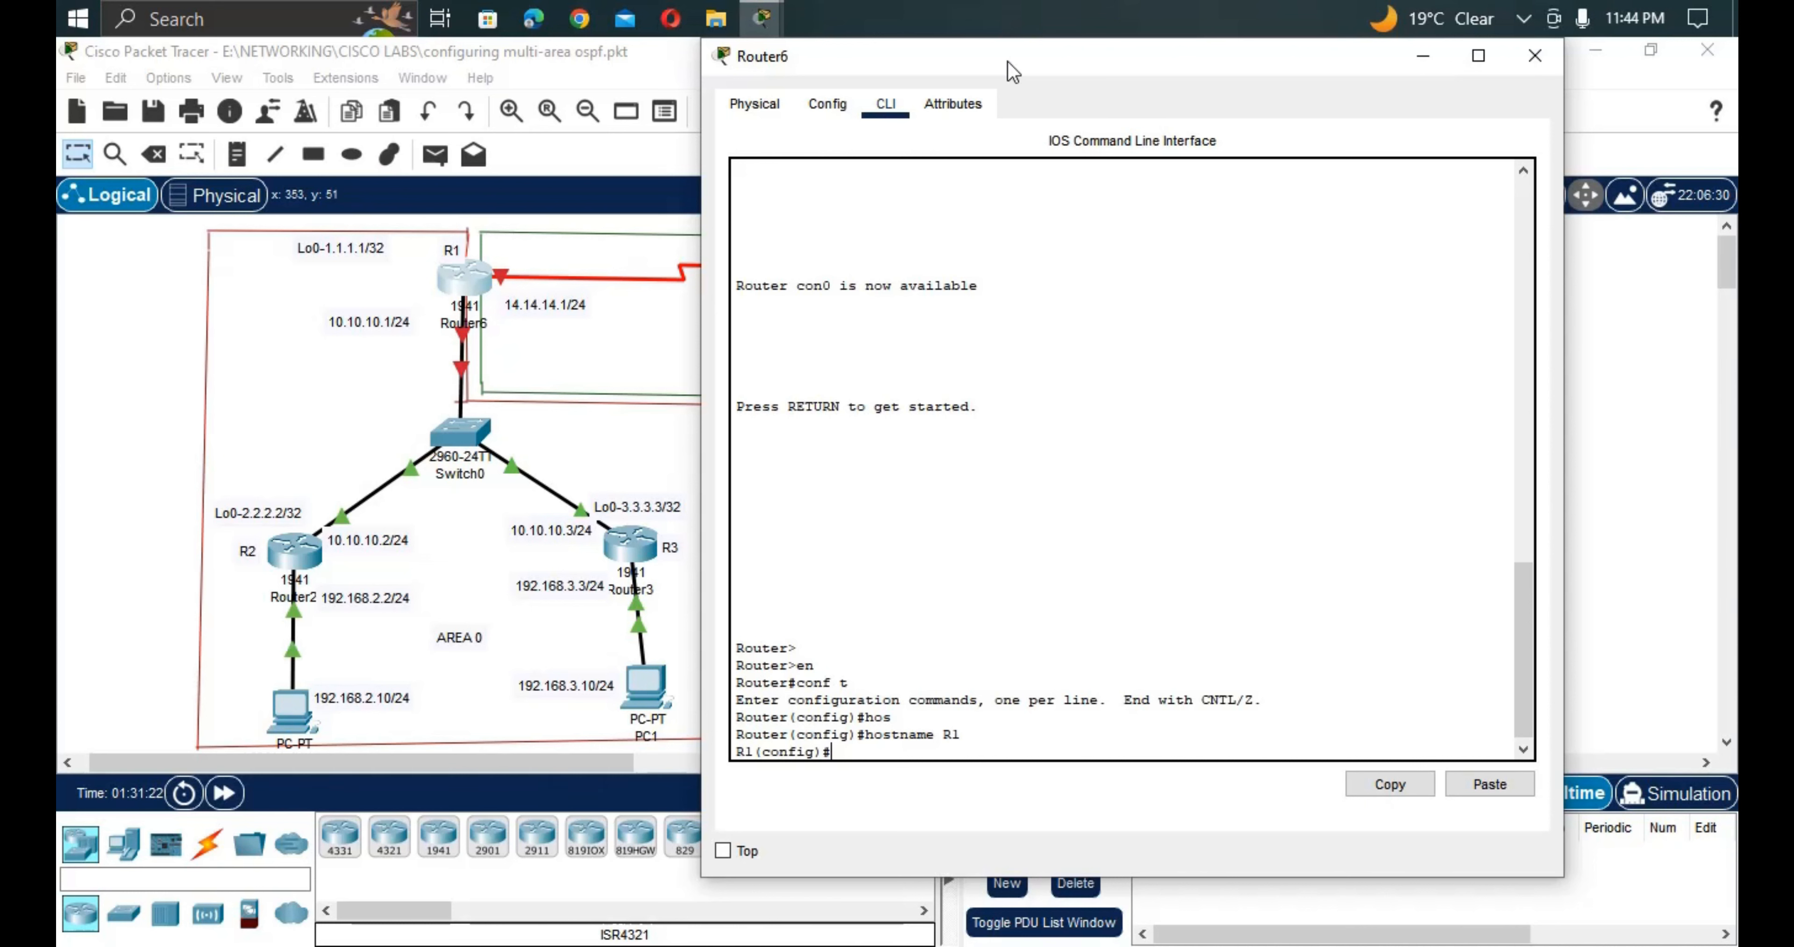
Assign 10.10.10.1 with mask 255.255.255.0 to R1's interface g0/0 and enable it with no shutdown.
text(int g0/0)
key(Return)
text(ip ad)
key(Tab)
text(10.10.10.1 2550)
text(.255)
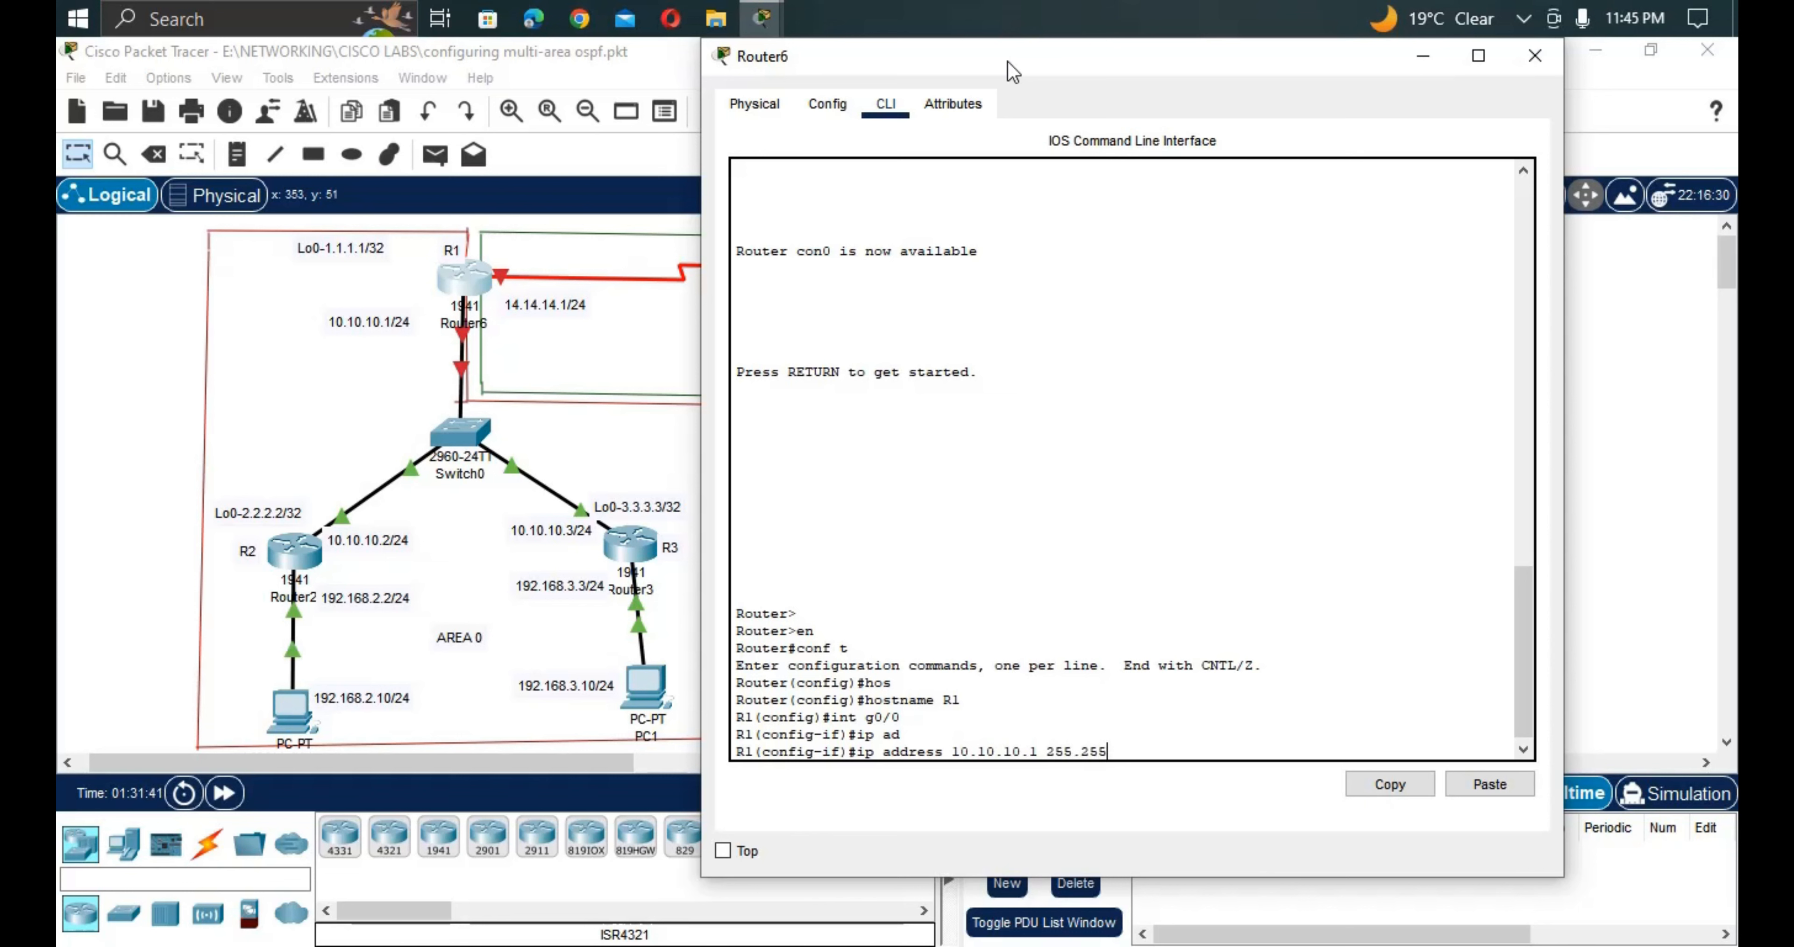
text(.255.0)
key(Return)
text(no s)
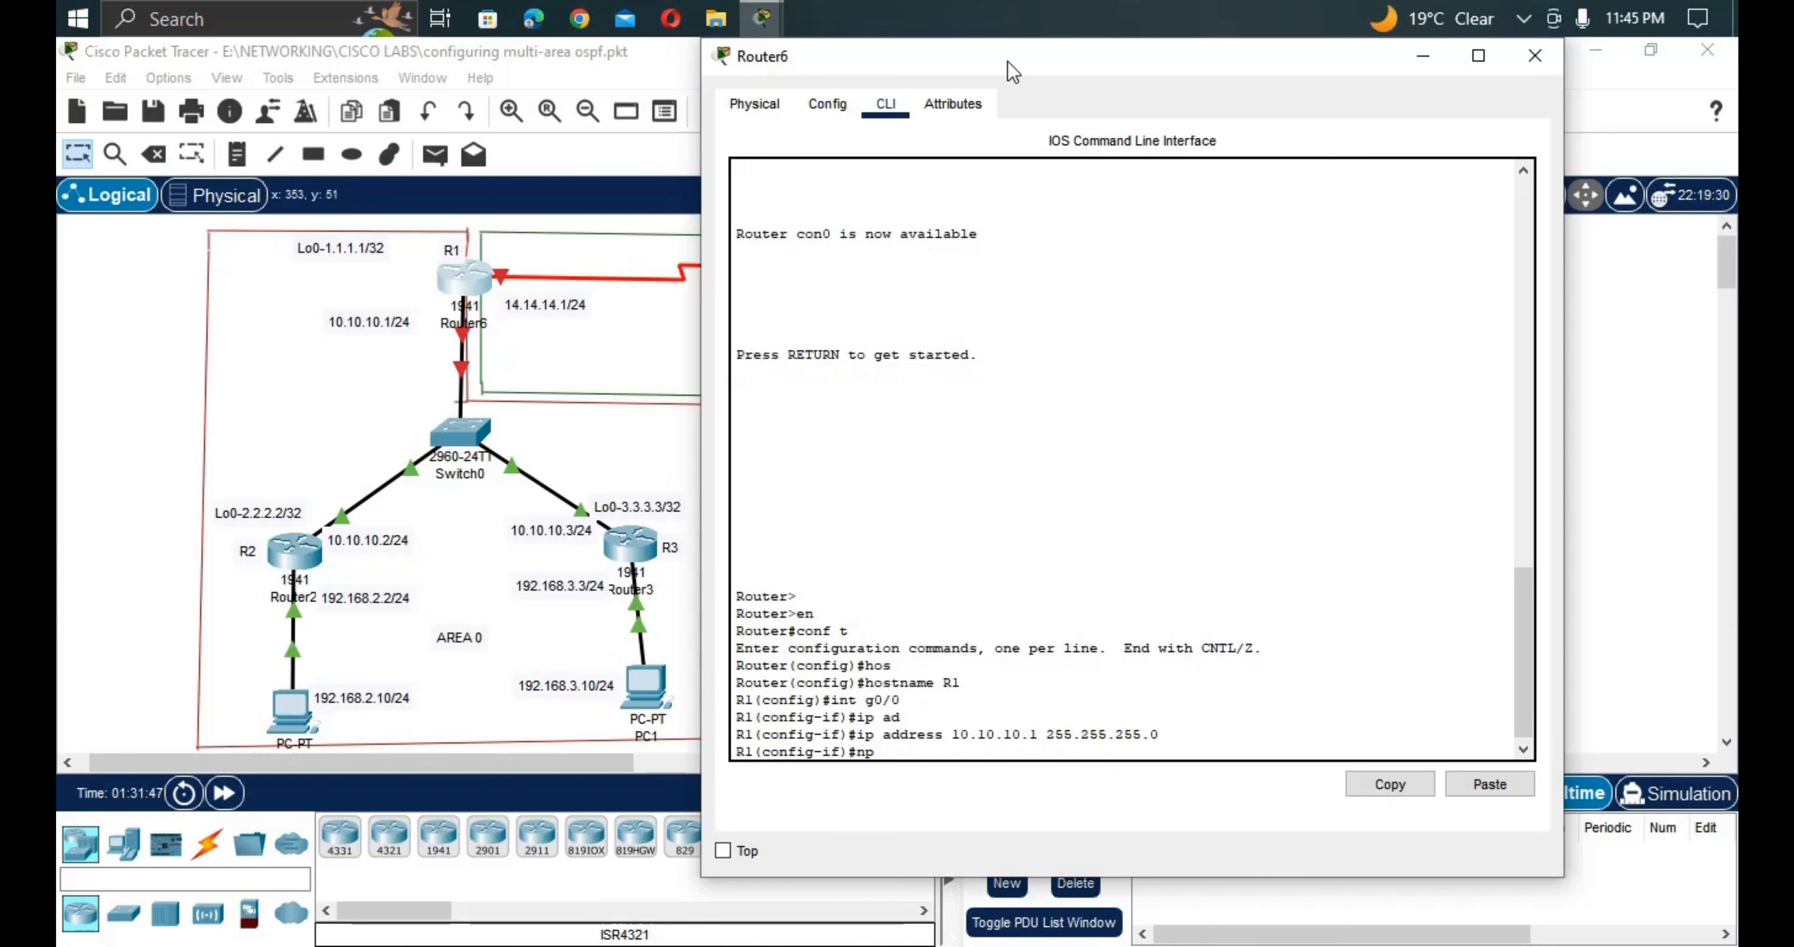
text(hu)
key(Tab)
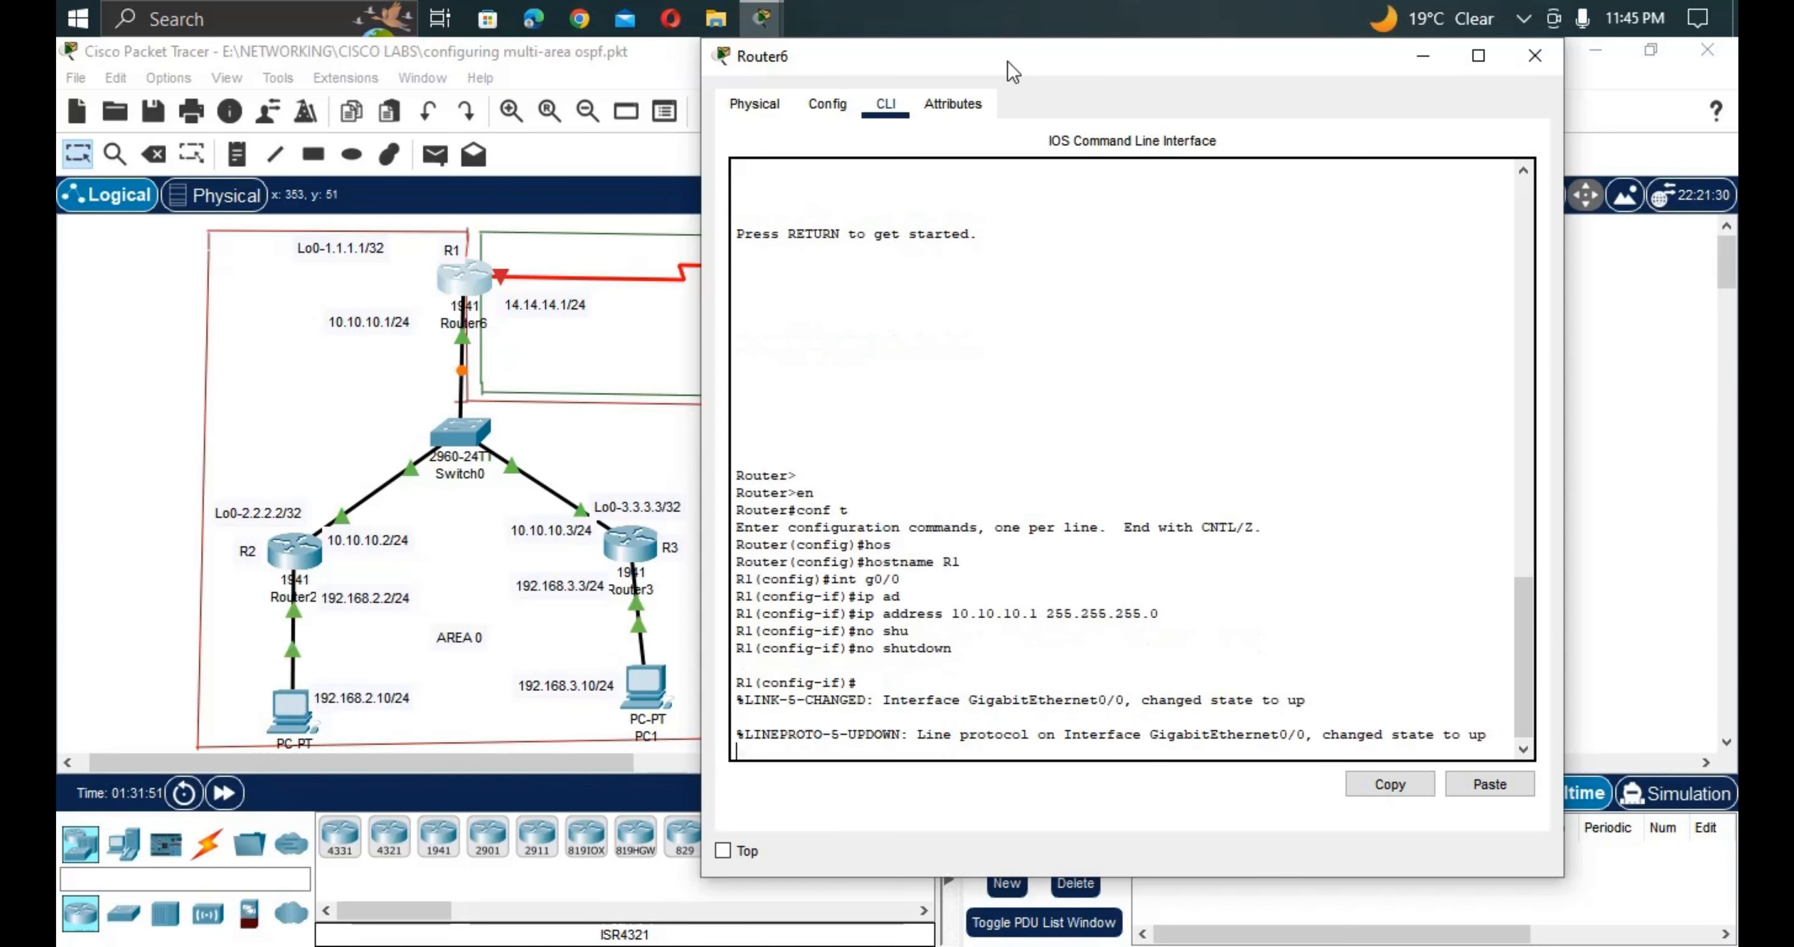
key(Return)
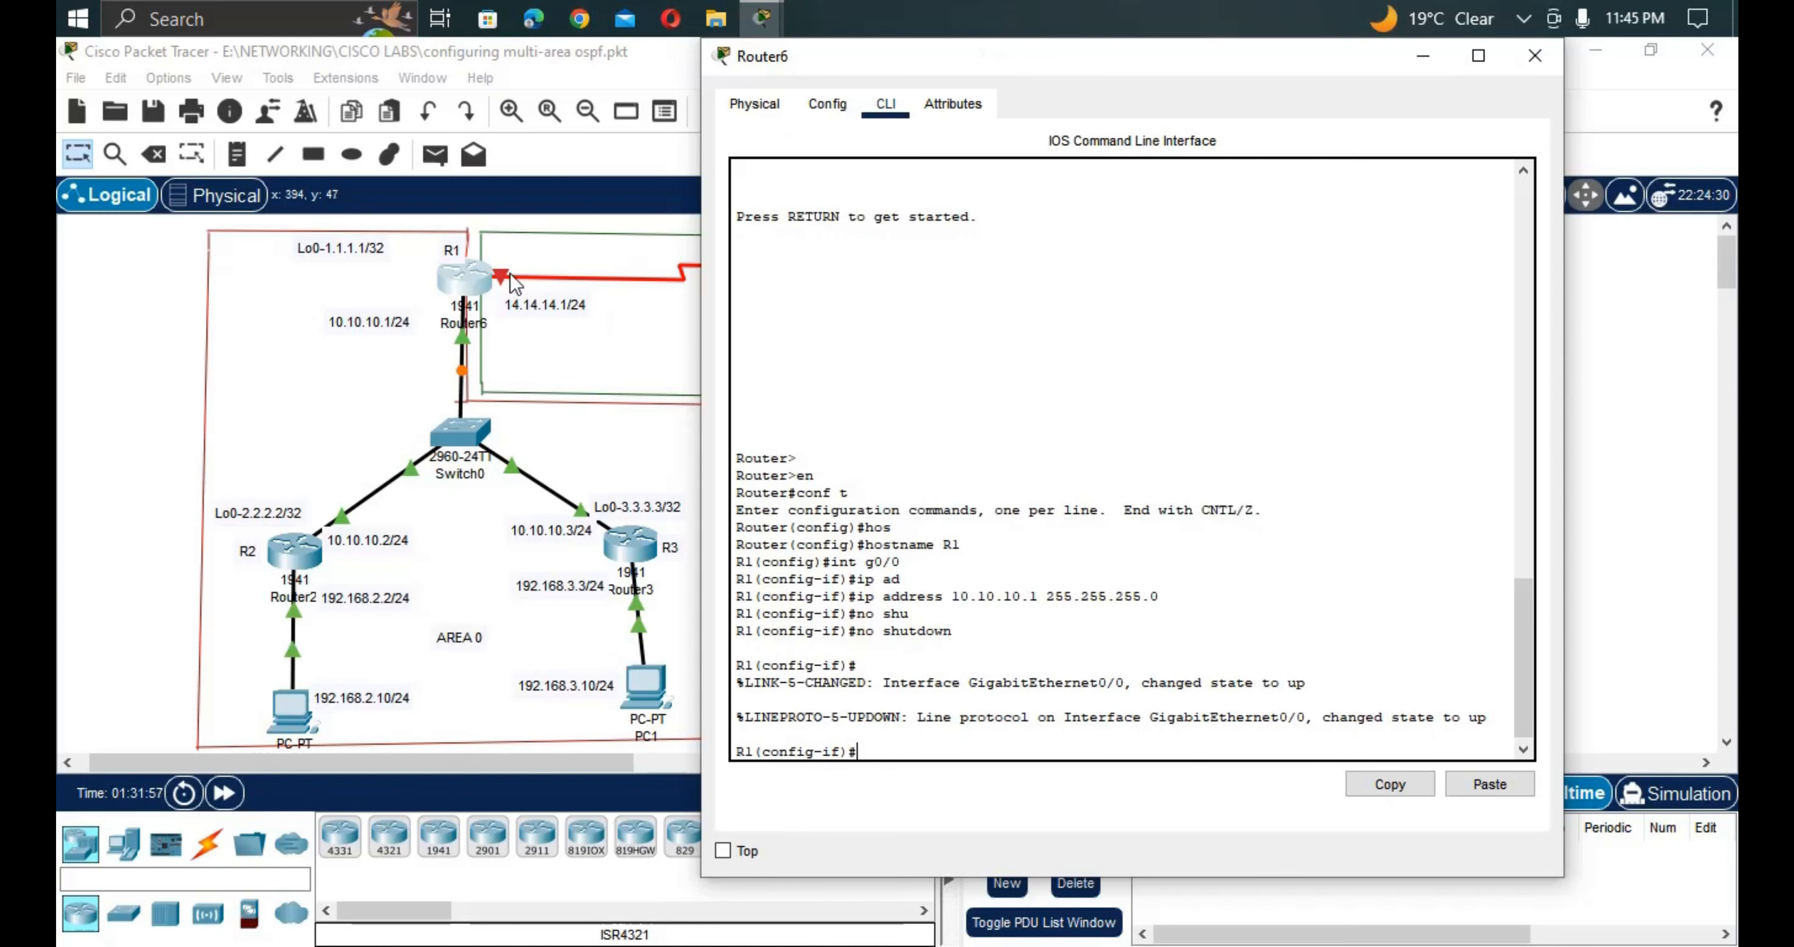
Assign 14.14.14.1 with mask 255.255.255.0 to R1's serial interface s0/0/0 and enable it with no shutdown.
text(int s0/0/0)
key(Return)
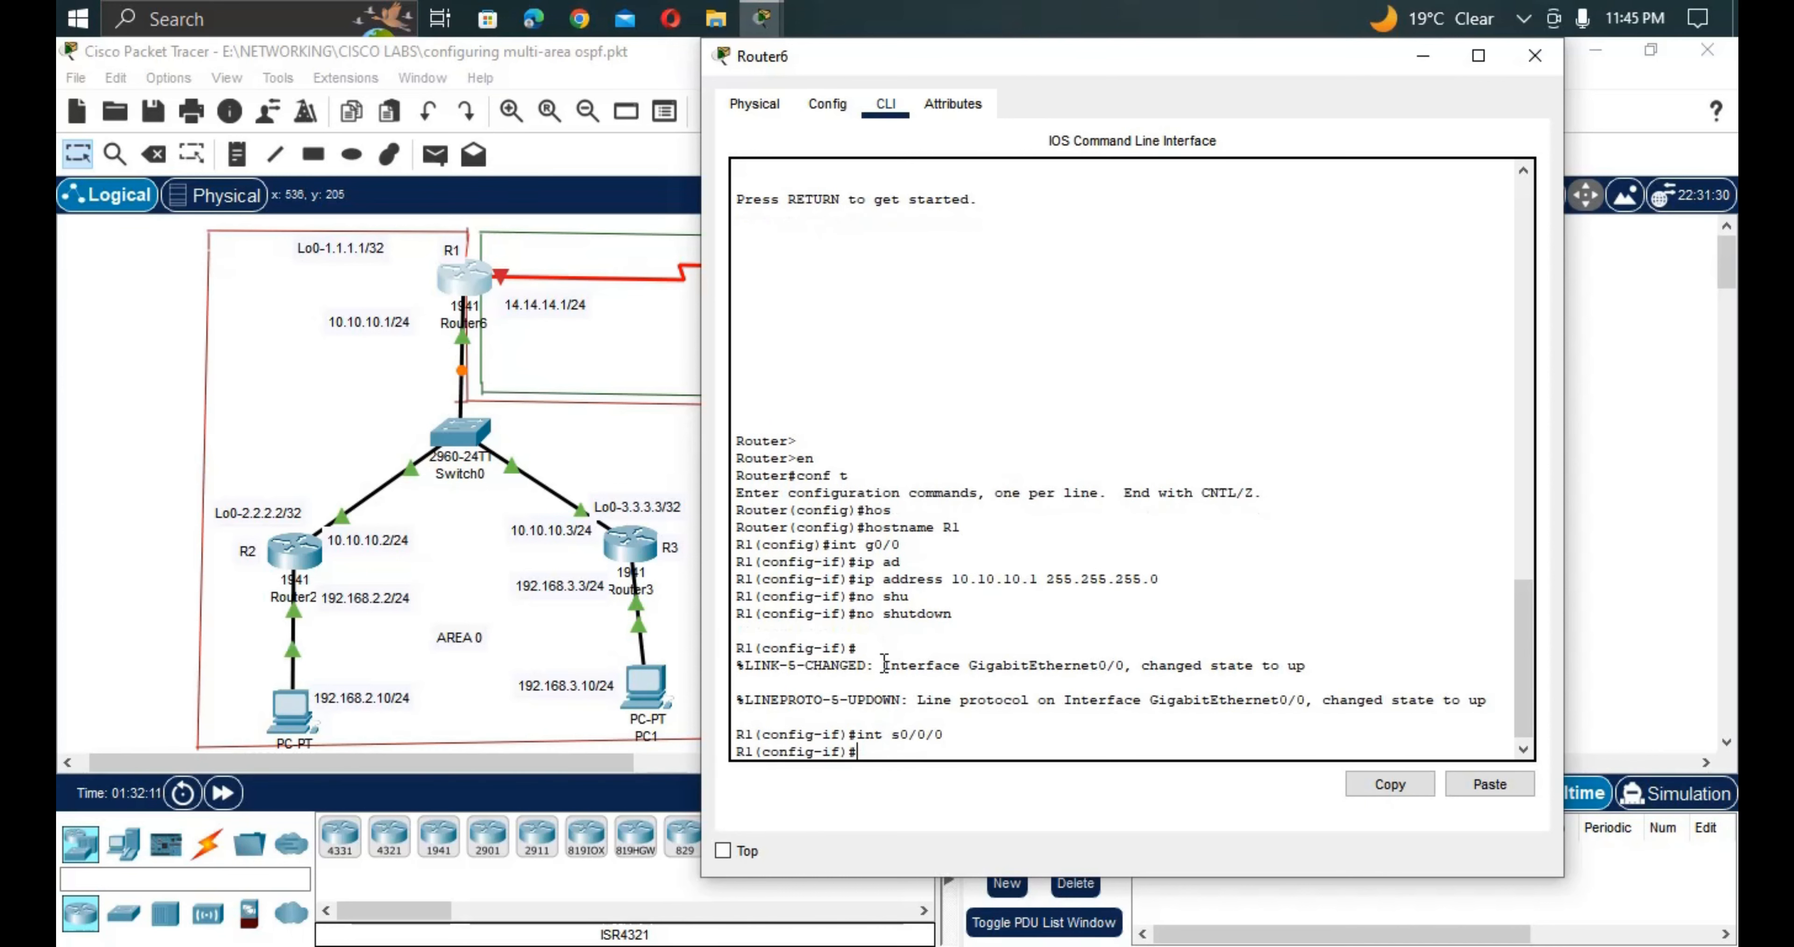
text(ip ad)
key(Tab)
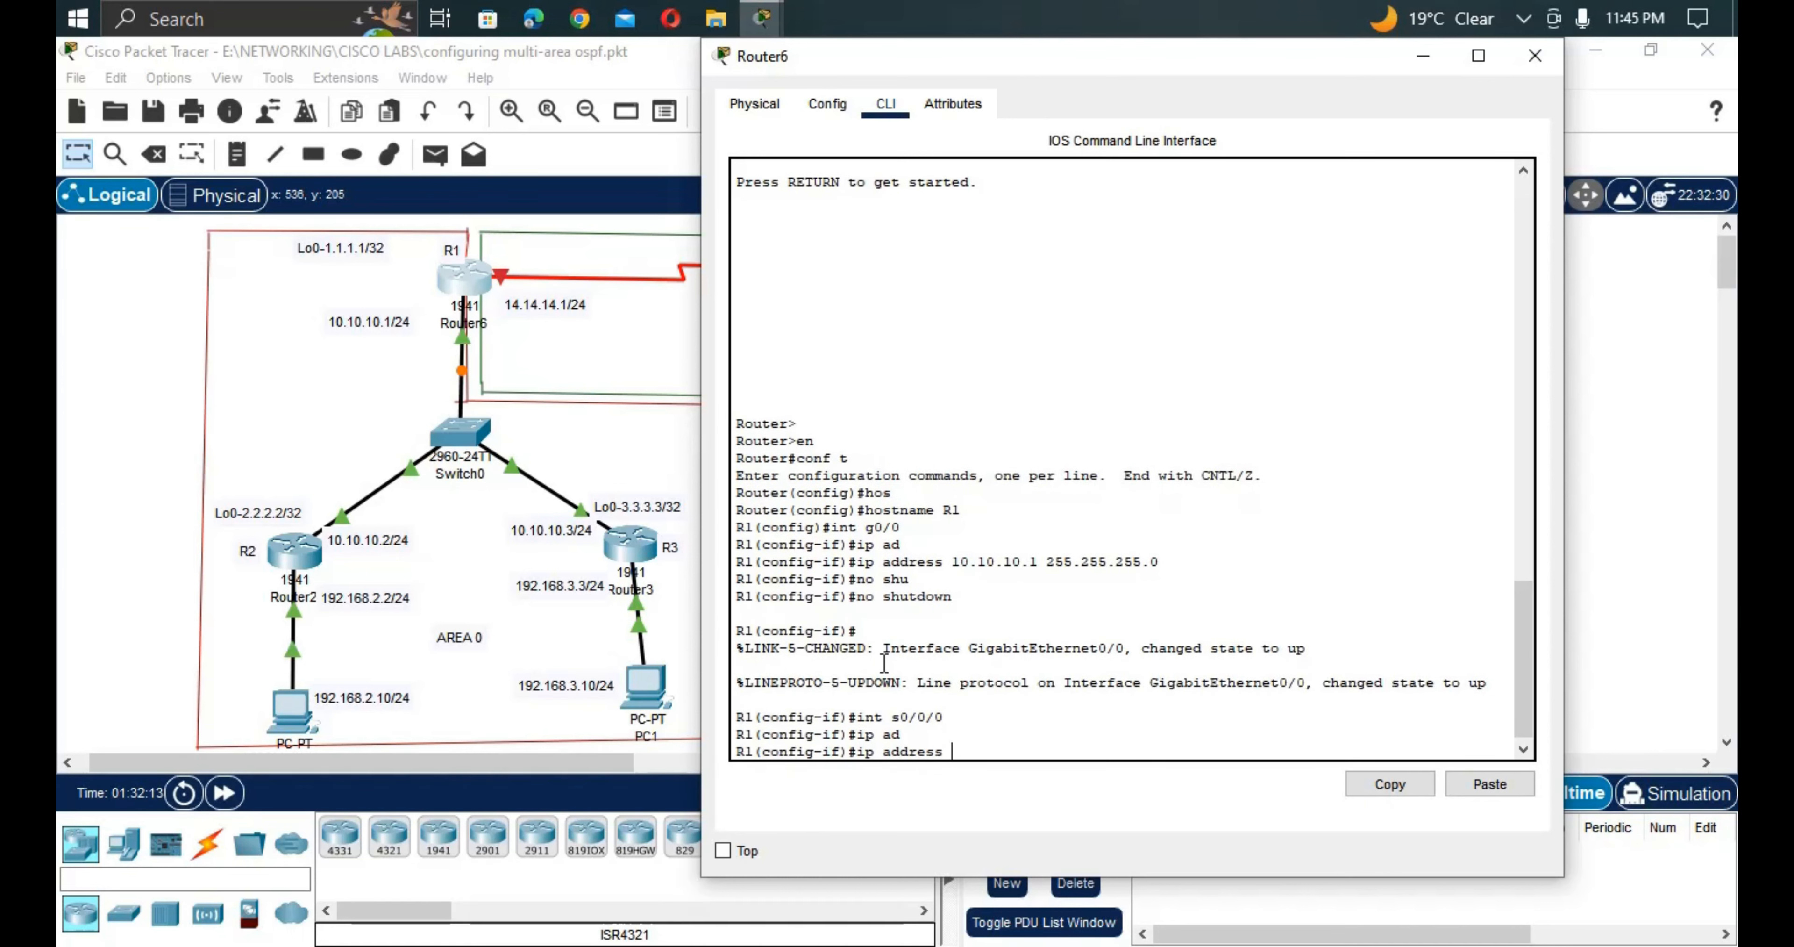
text(14.14.14.1 255.255.255.)
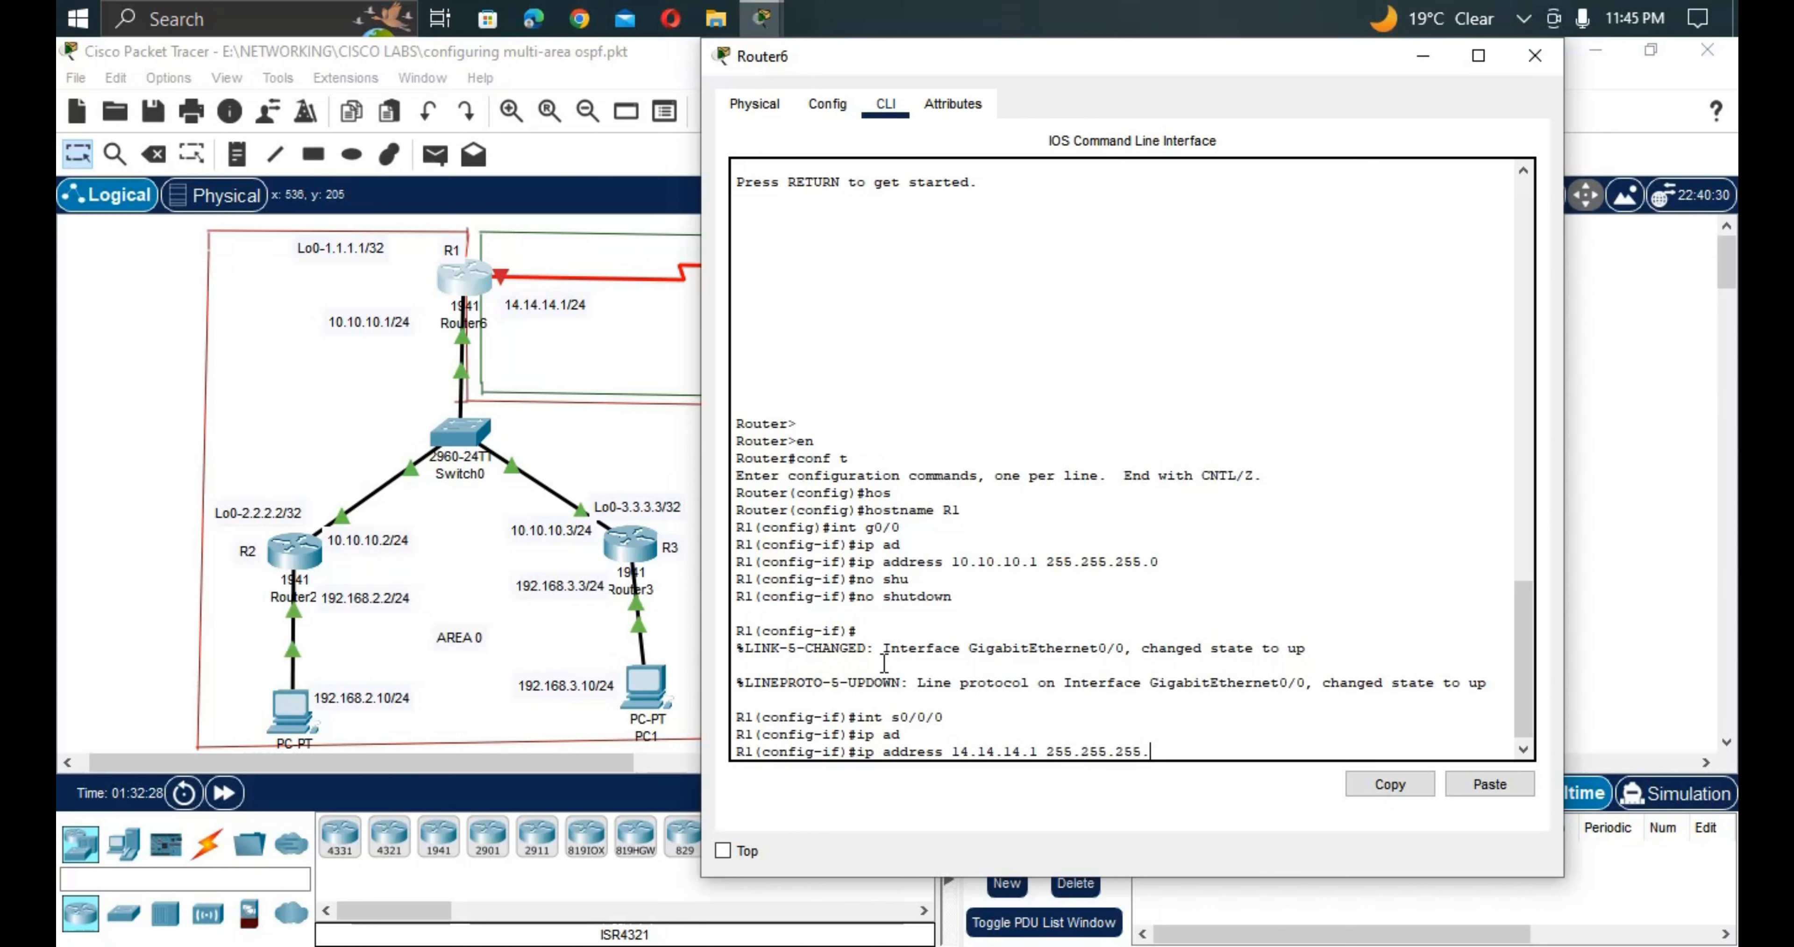
text(0)
key(Return)
text(no shu)
key(Tab)
key(Return)
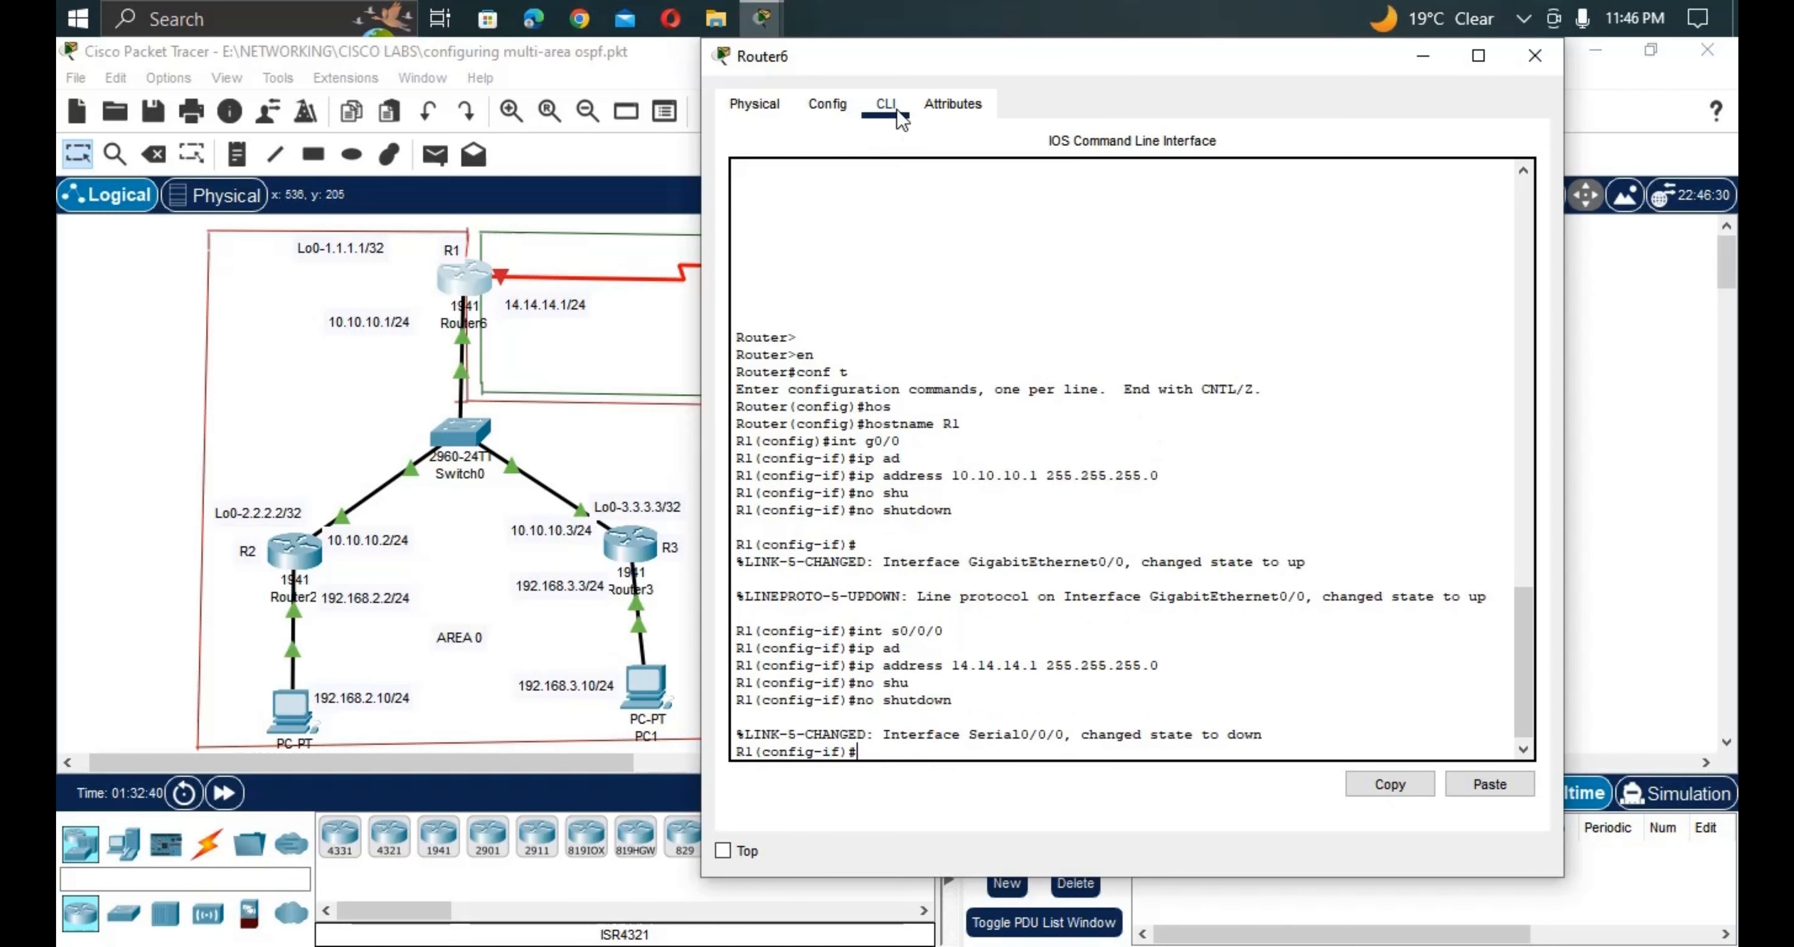
Create loopback lo0 on R1, begin its ip address command, and switch from R1's window to R4.
drag(897, 67, 1000, 67)
key(Return)
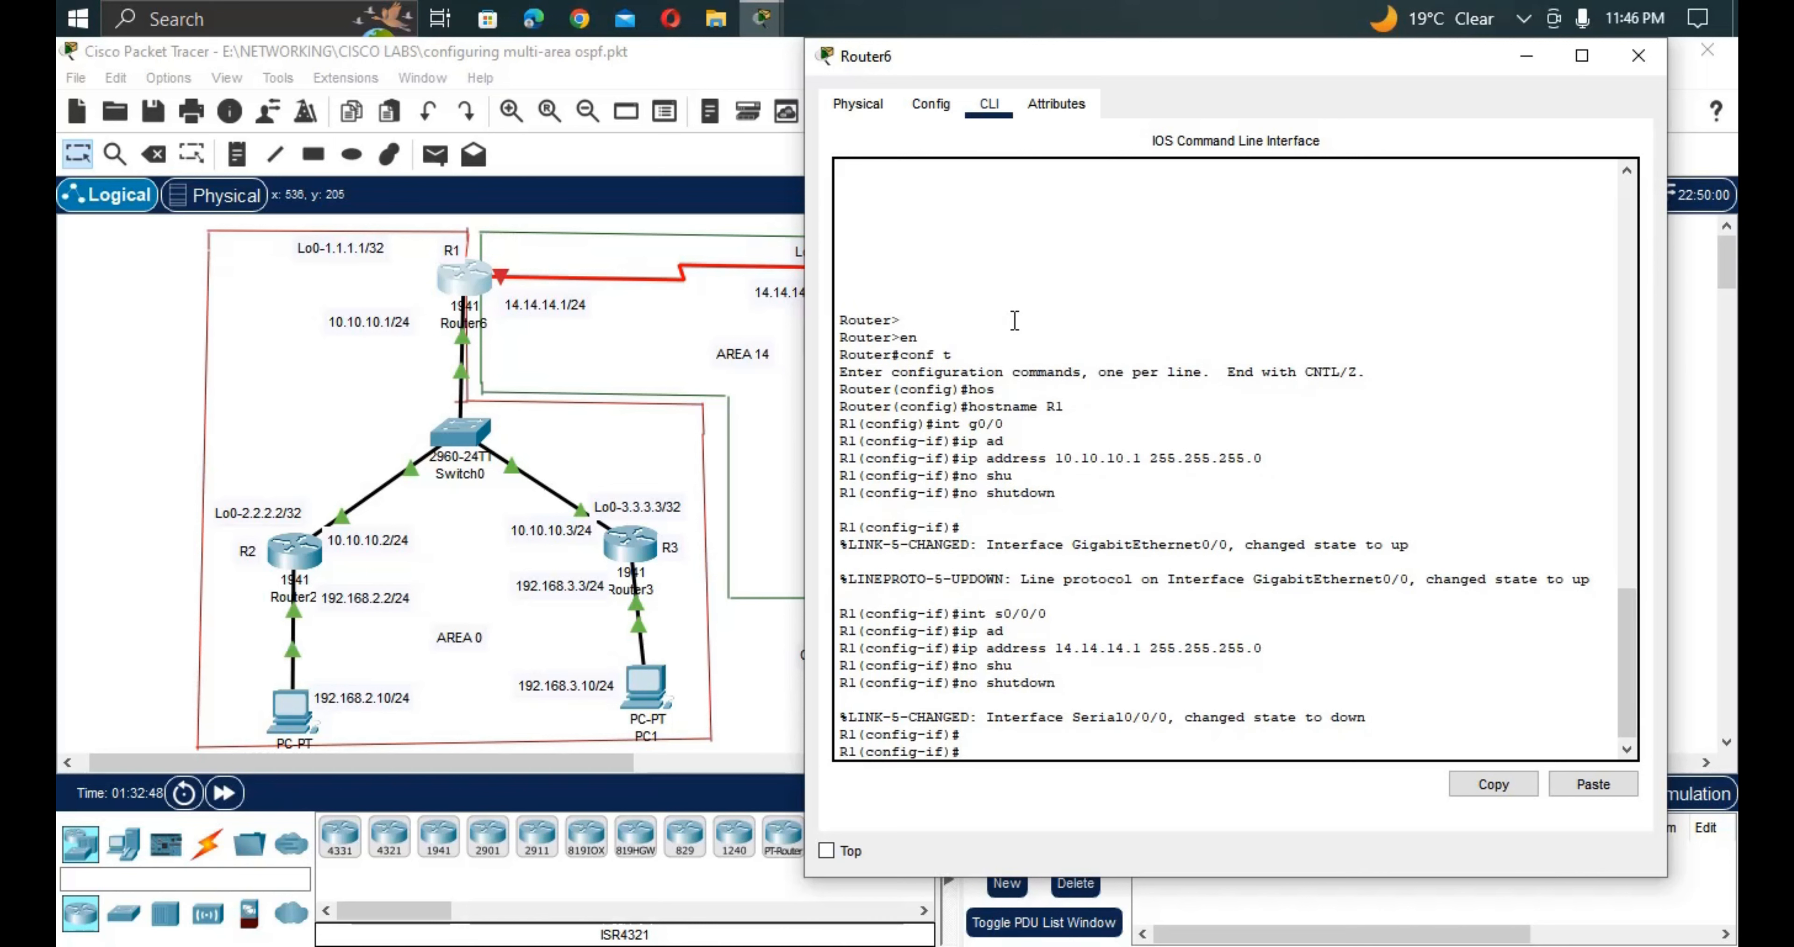
text(int lo0)
key(Return)
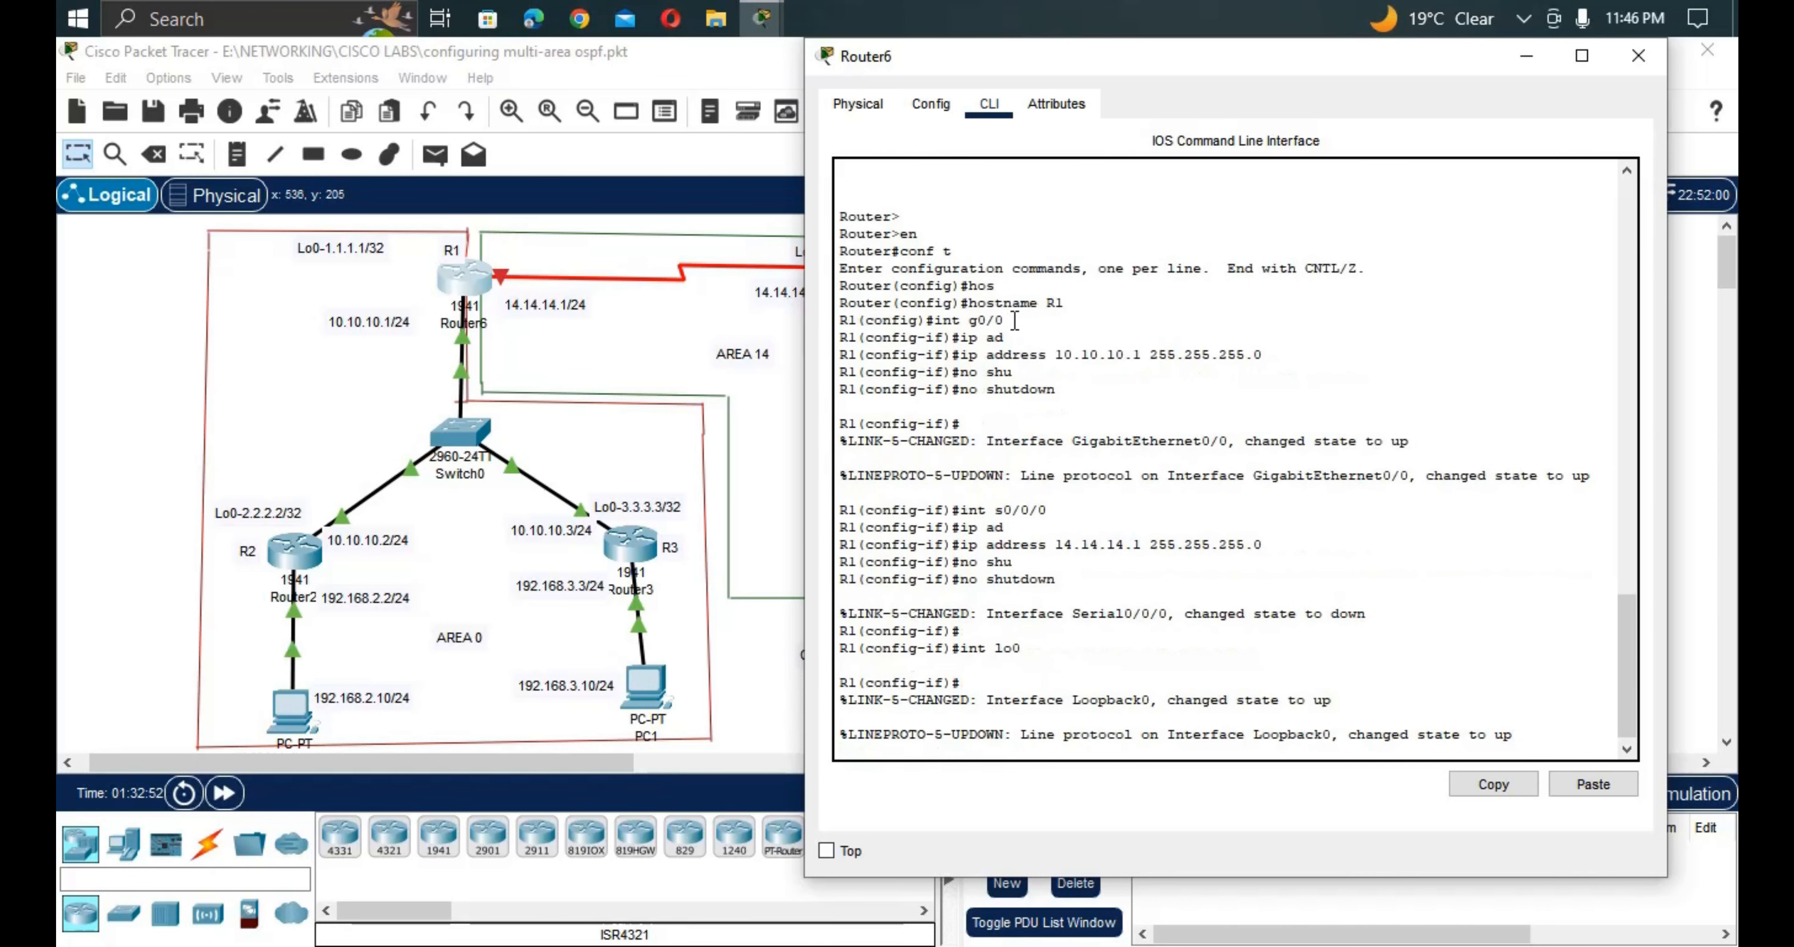
key(Return)
text(ip ad)
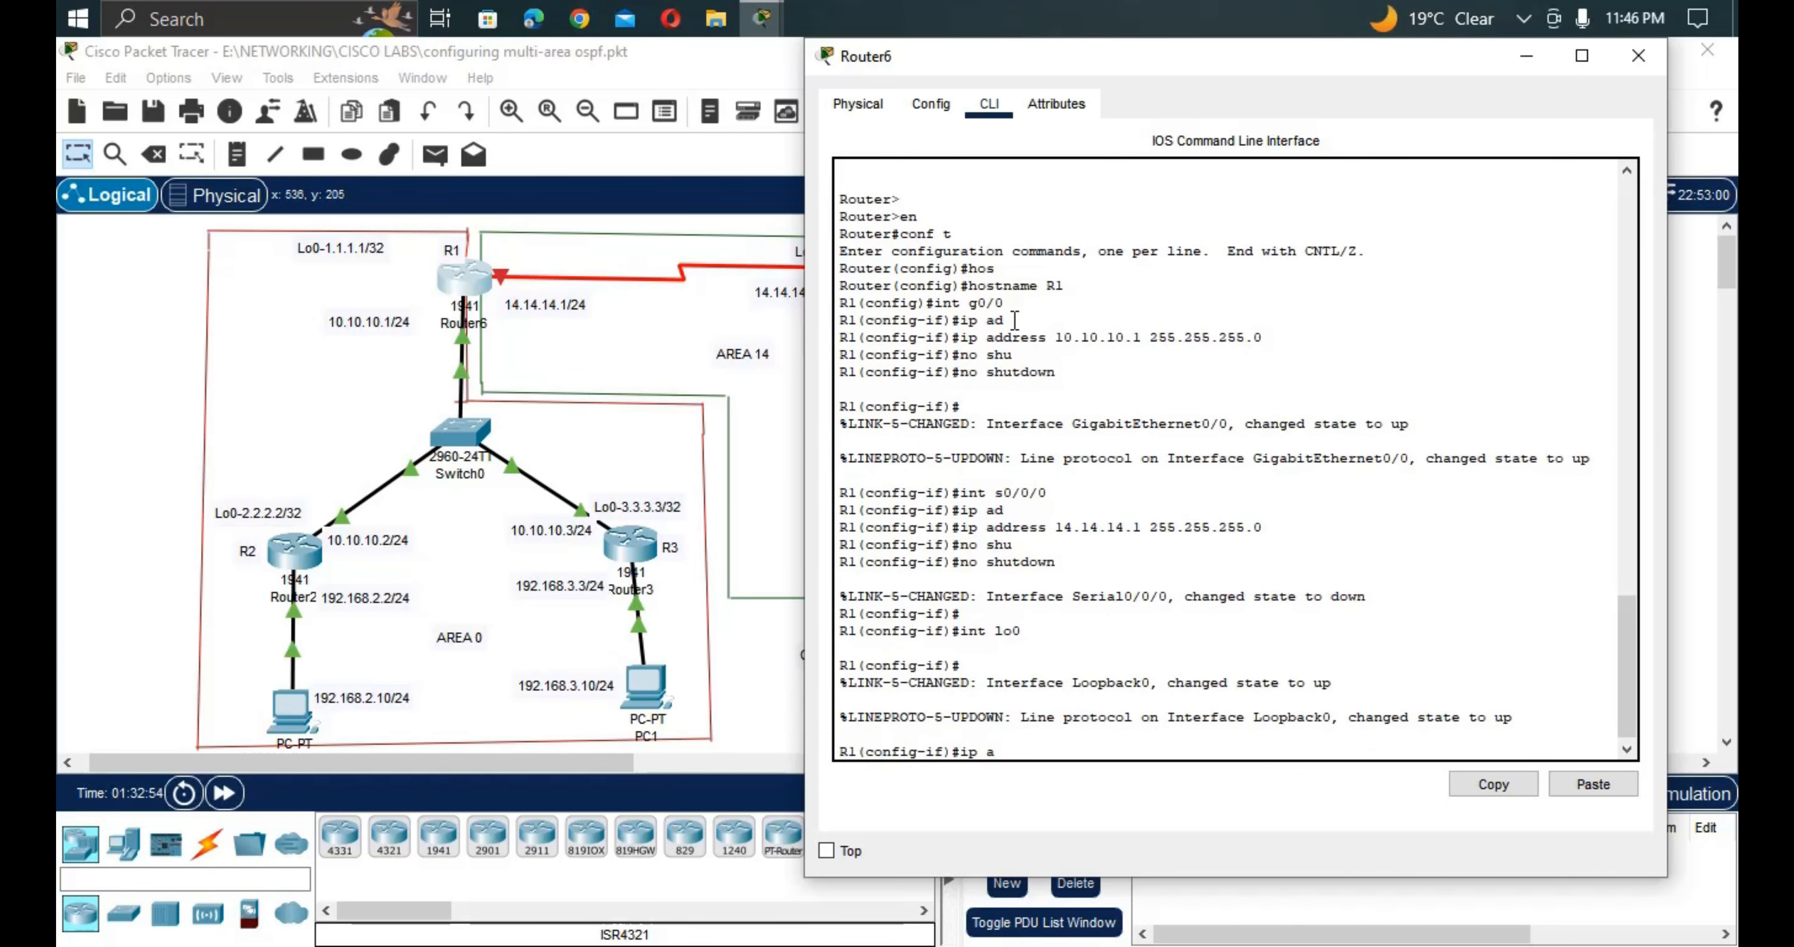
key(Tab)
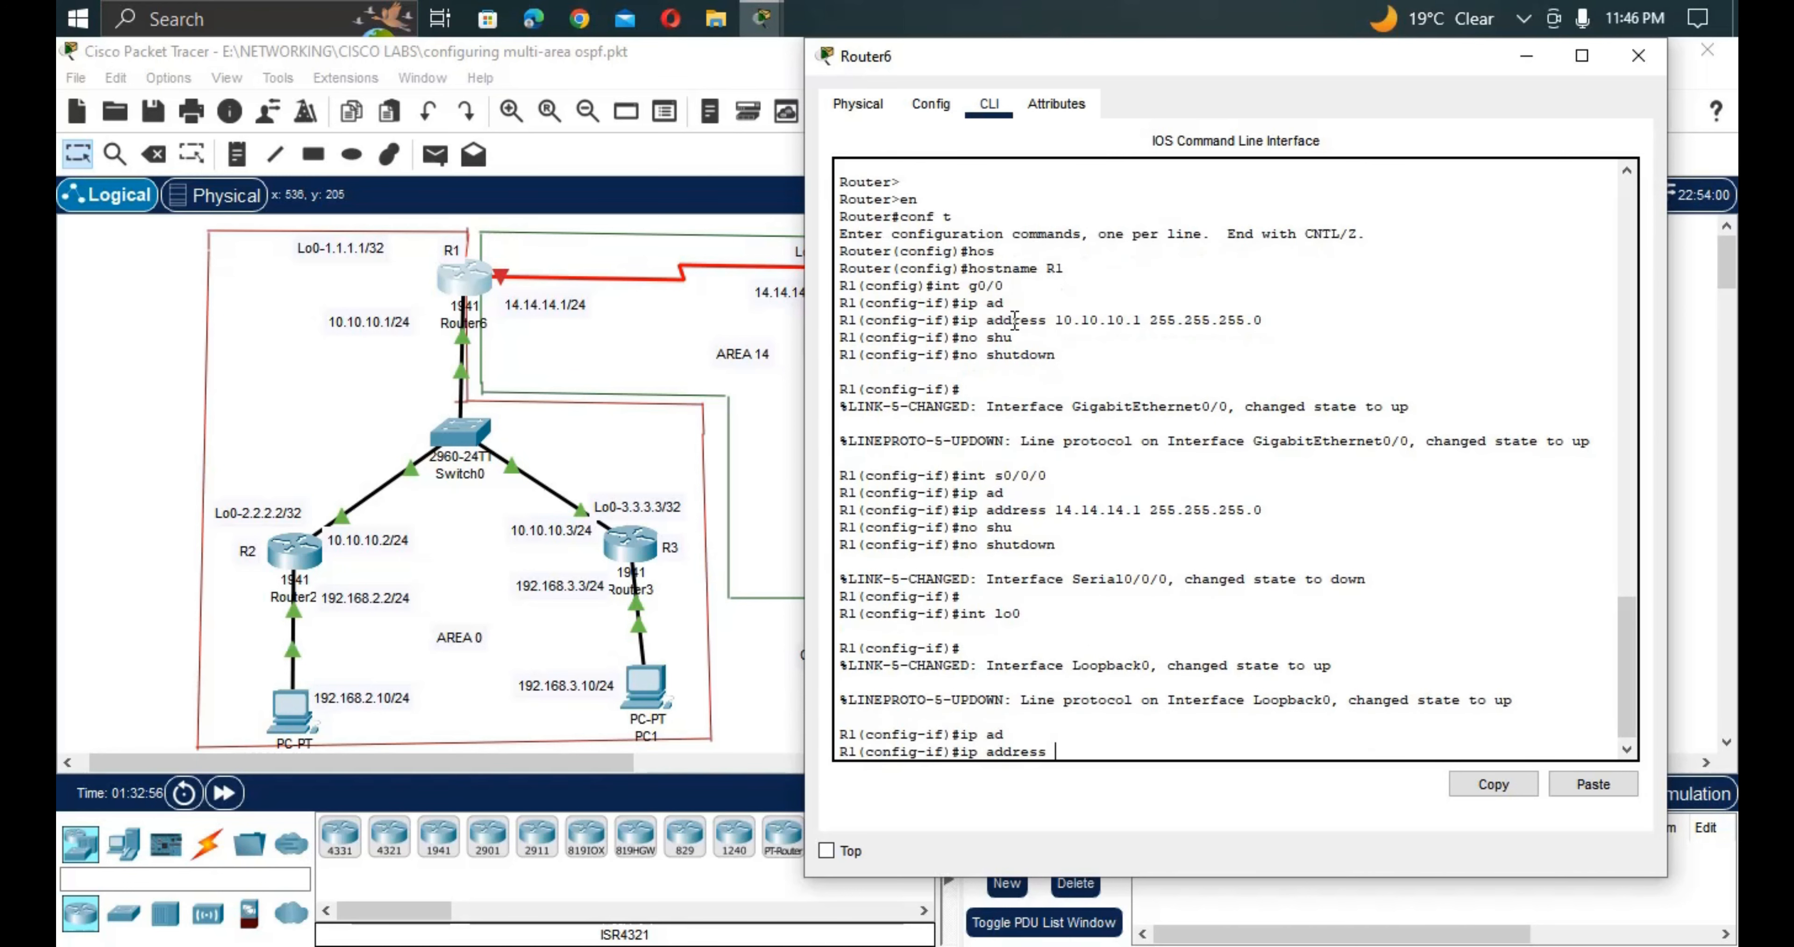
click(1638, 55)
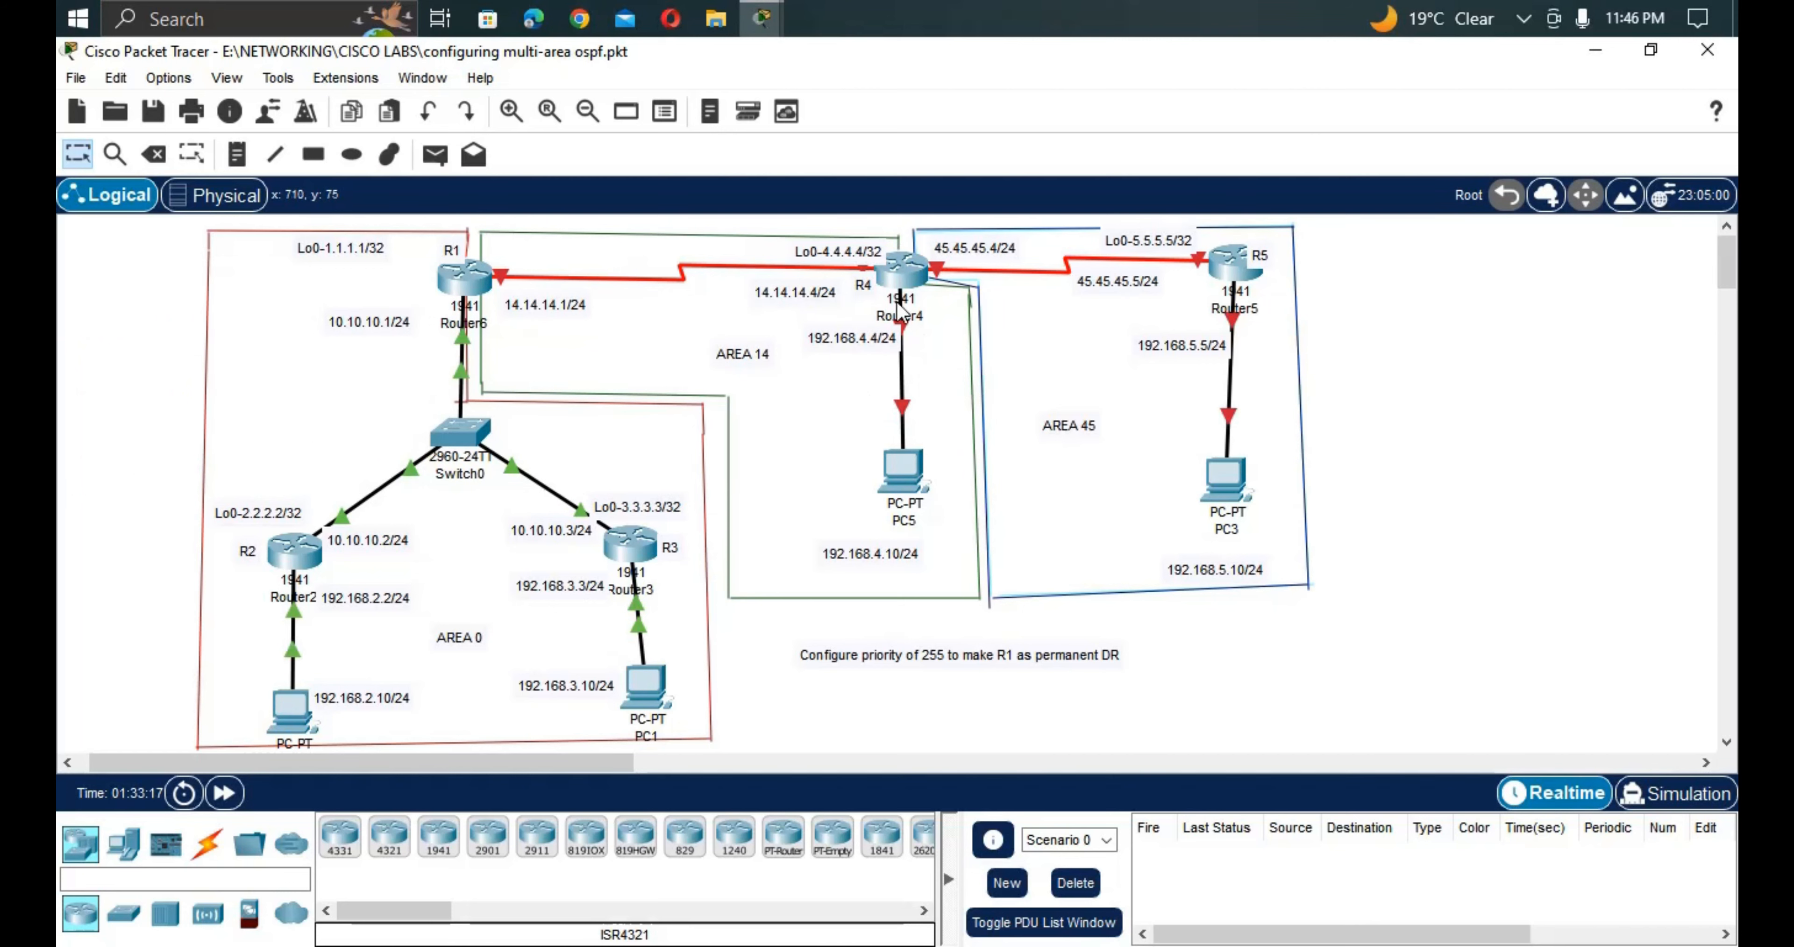
click(910, 282)
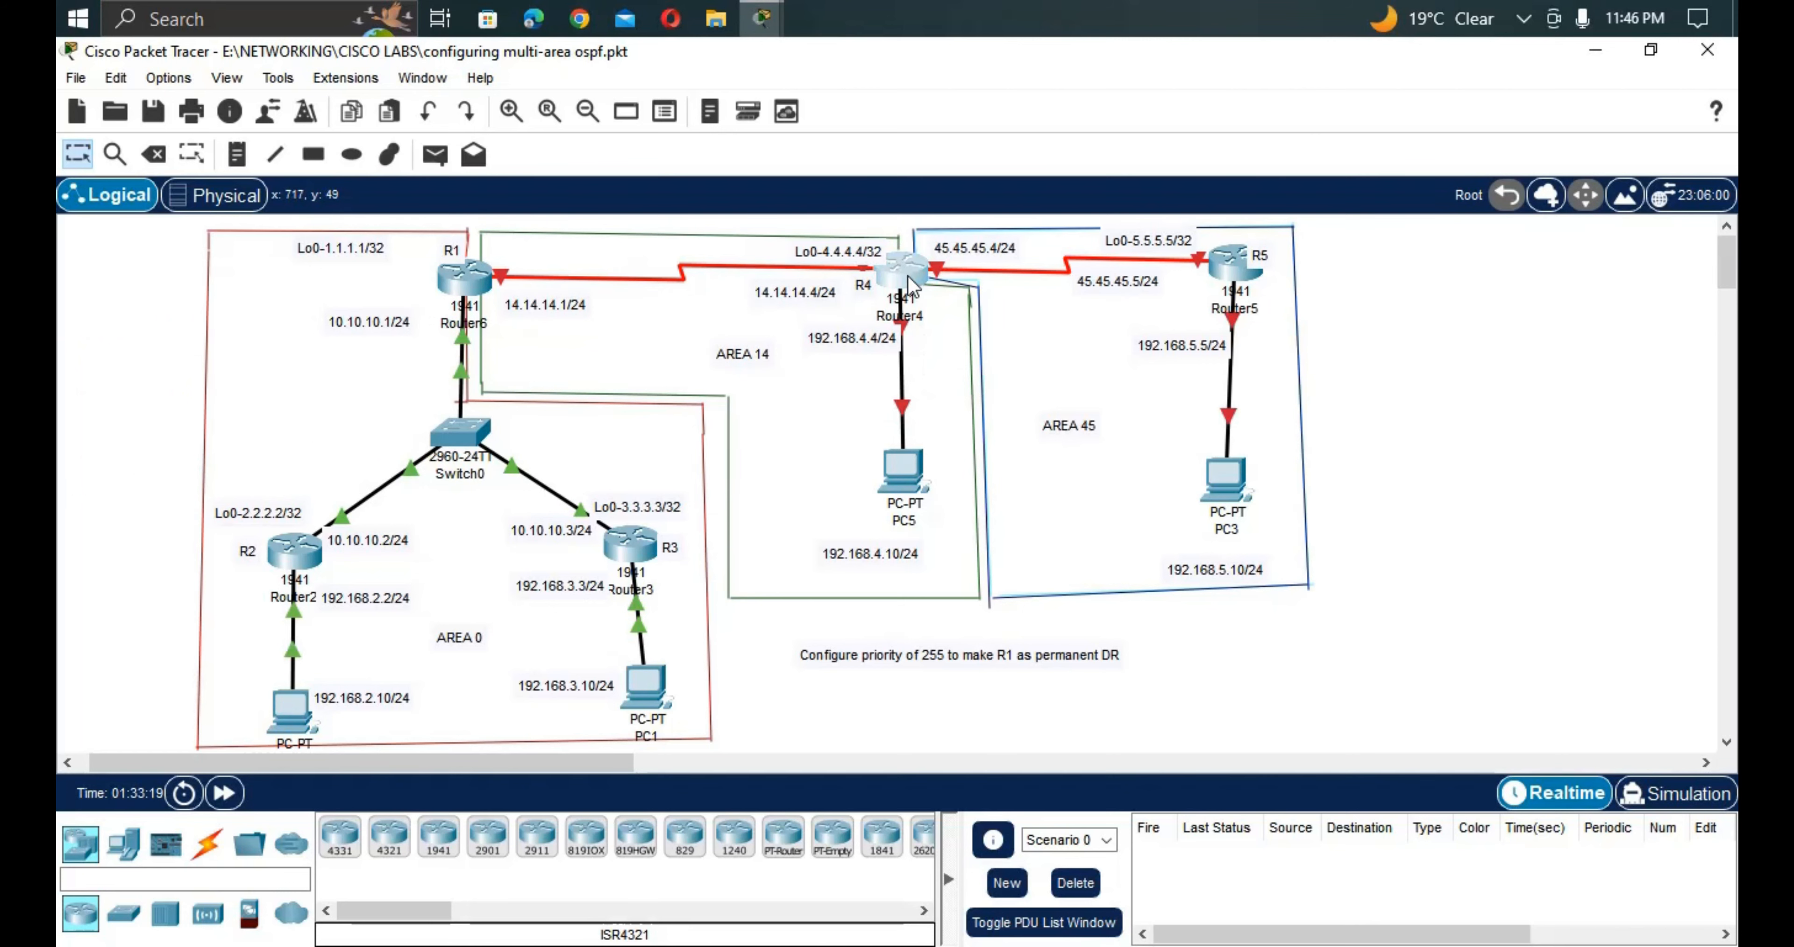
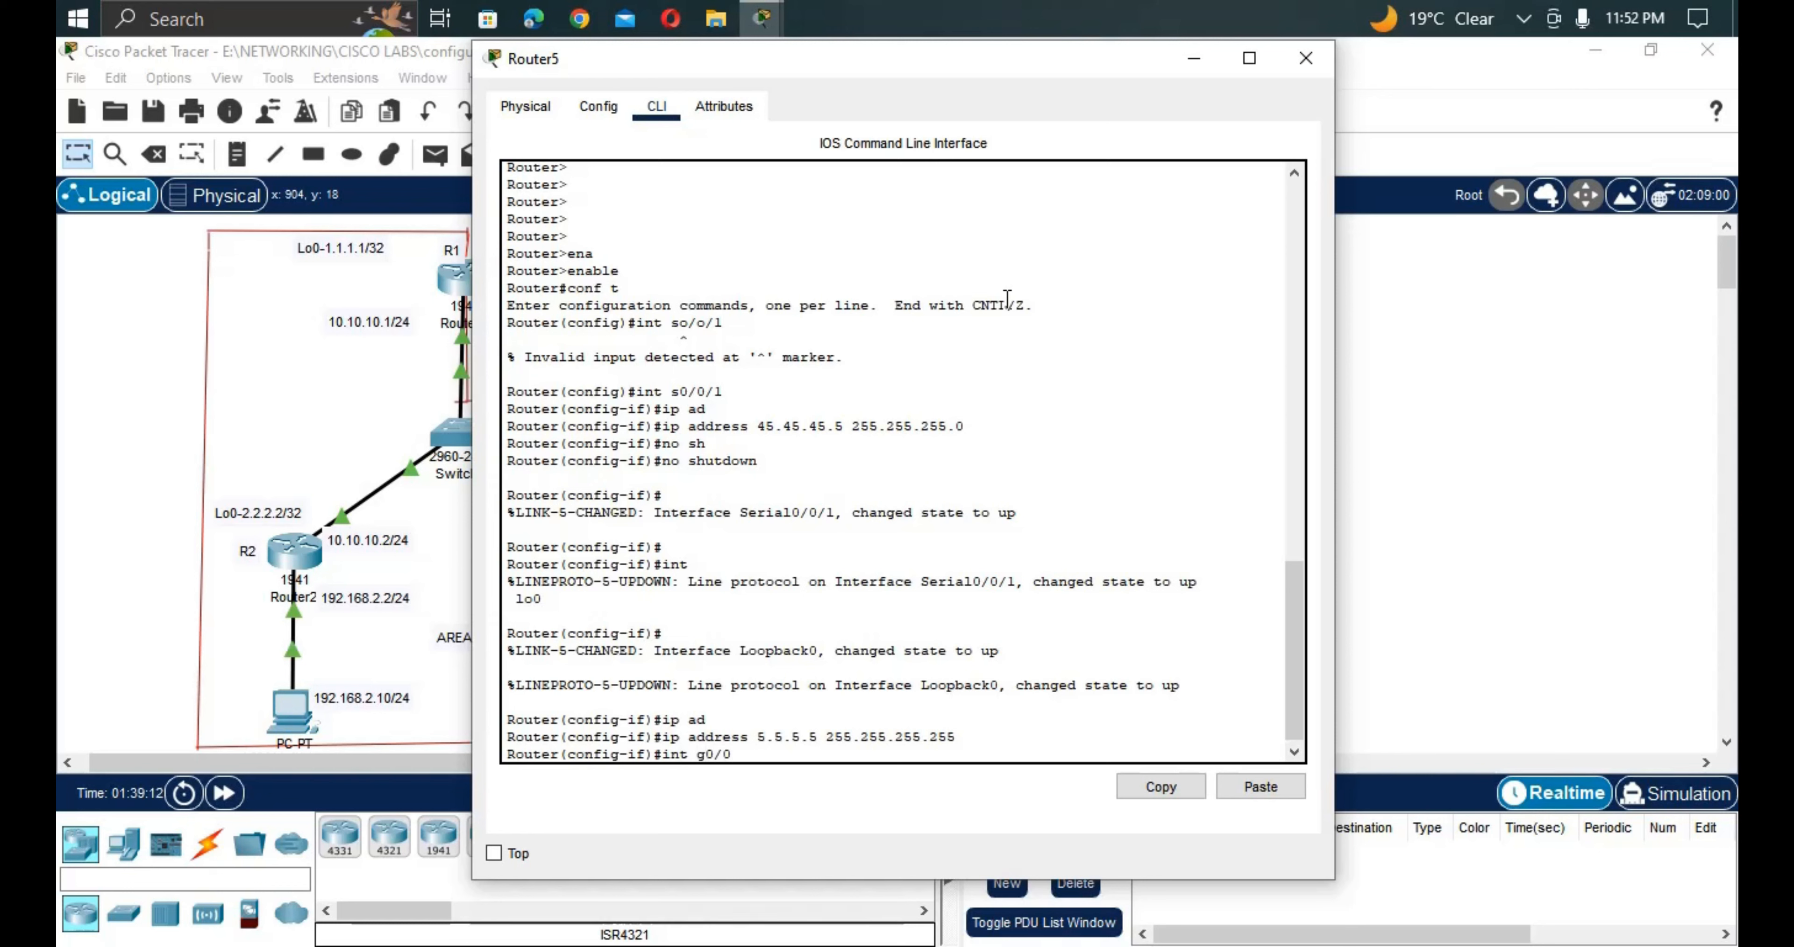
Assign 192.168.5.5 with mask 255.255.255.0 to R5's interface g0/0 and close the router's window.
key(Return)
text(ip)
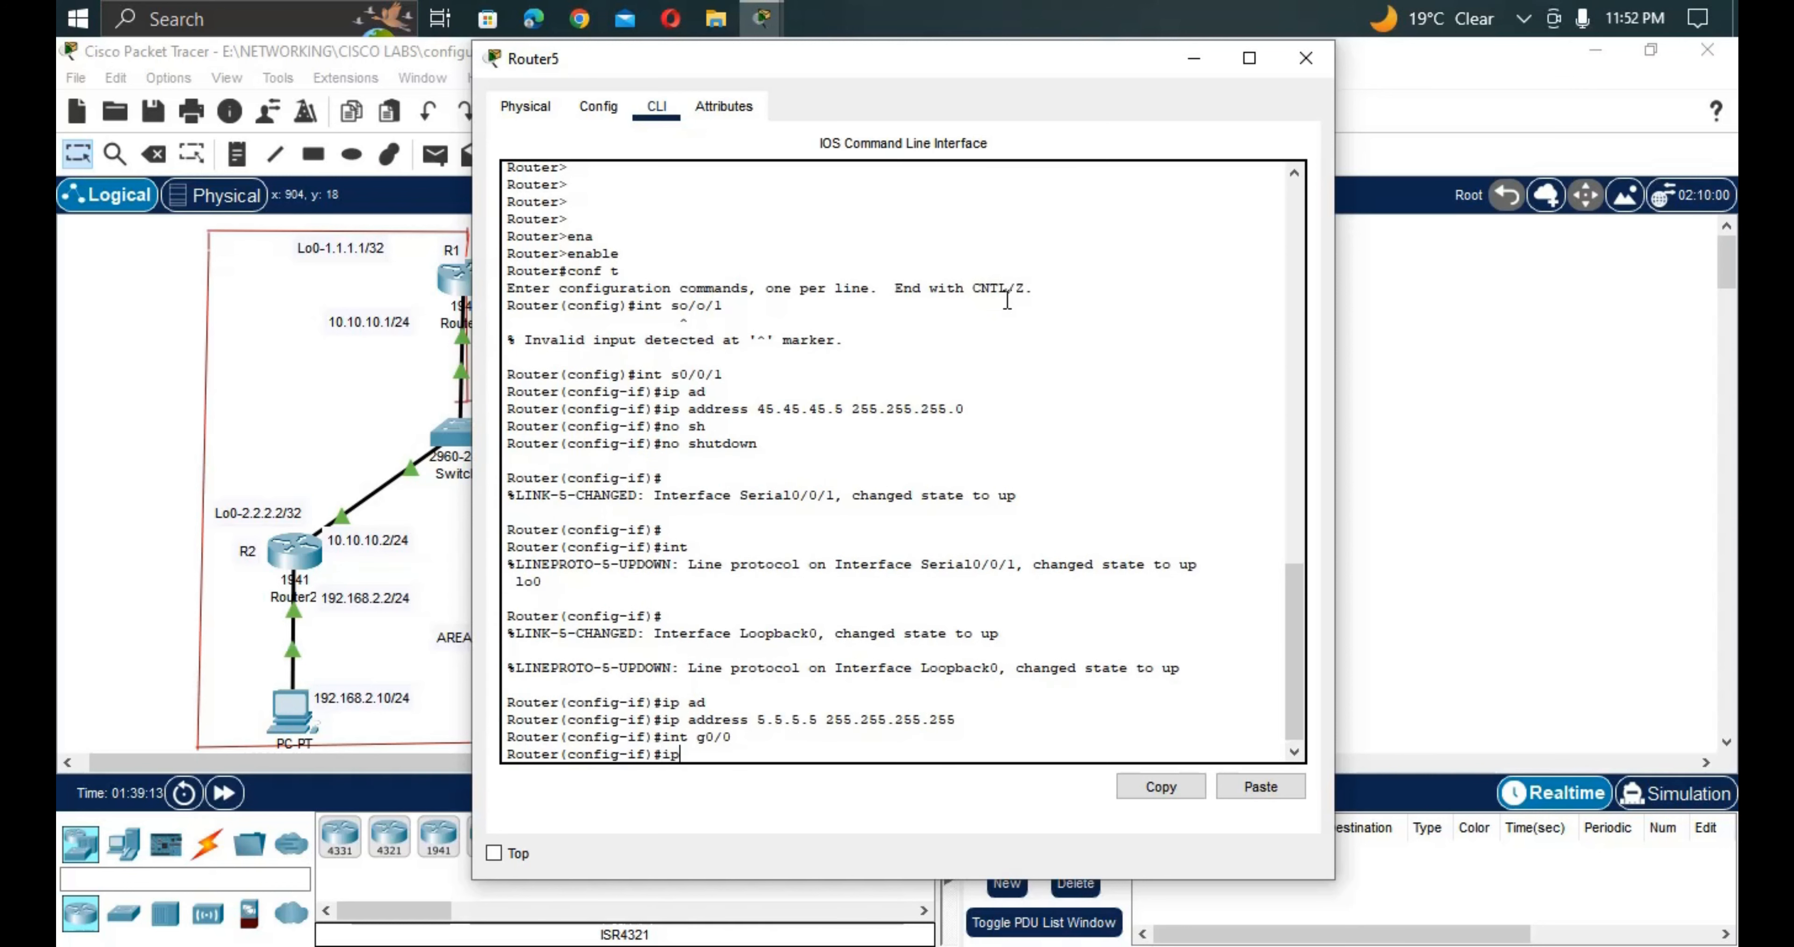
text( af)
key(Tab)
key(BackSpace)
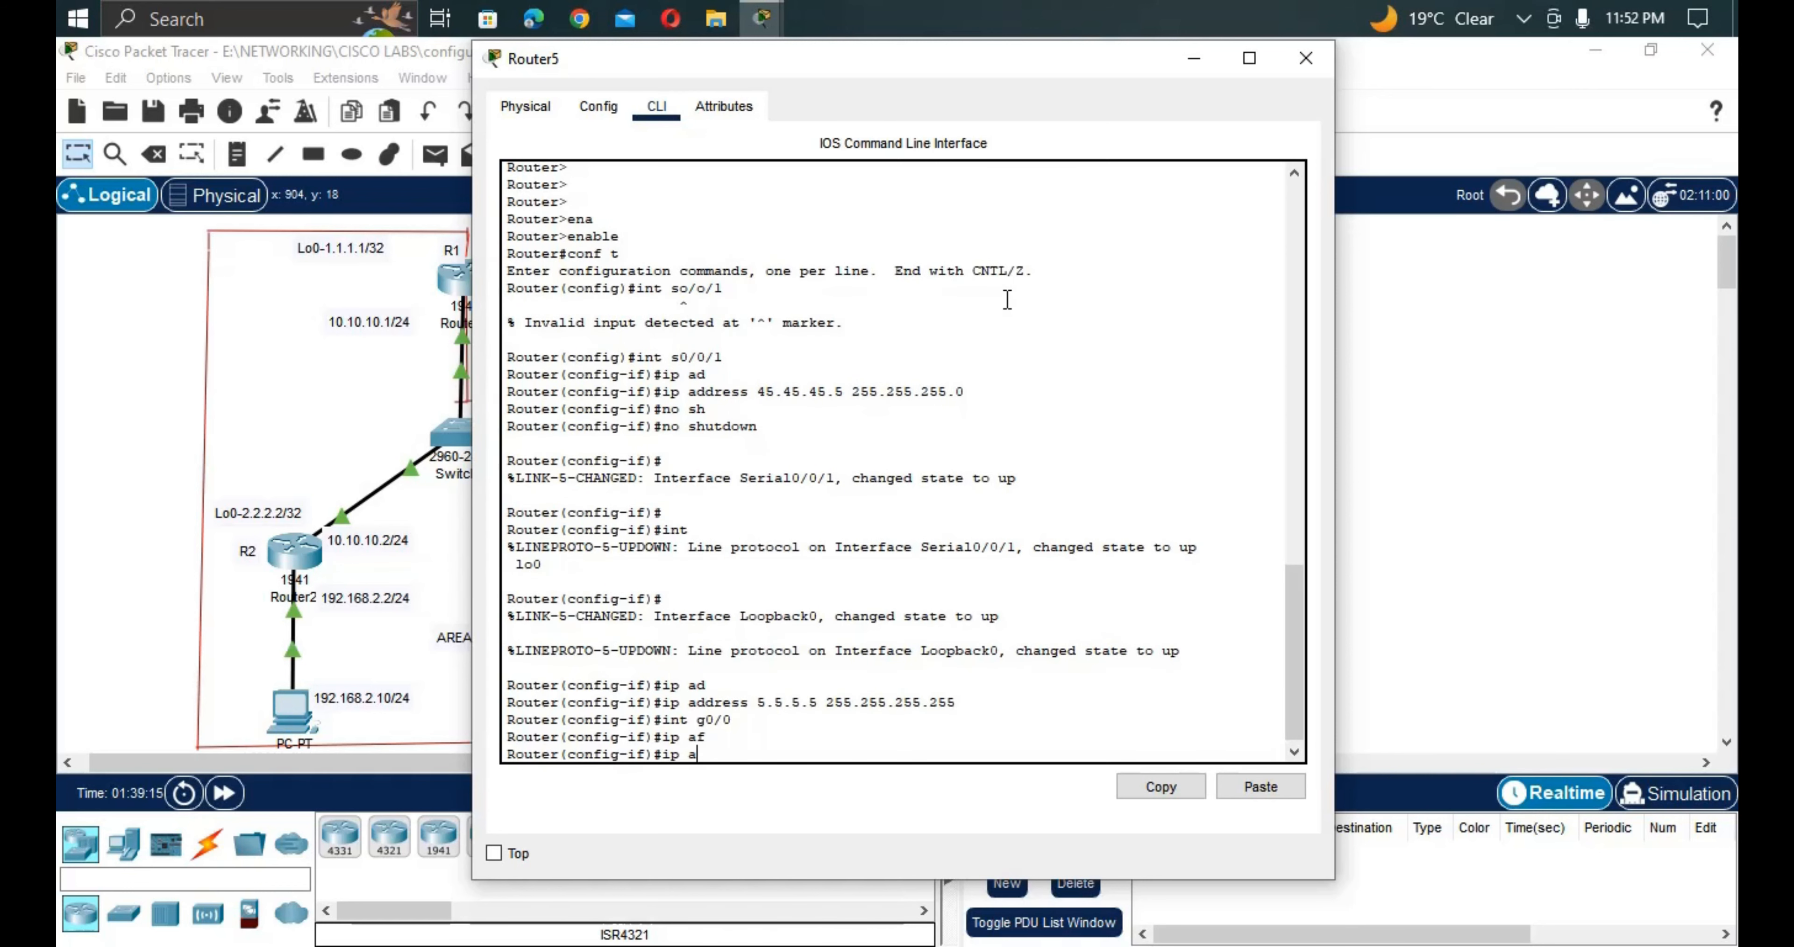
text(d)
key(Tab)
text(192.168.5.5 255.255.)
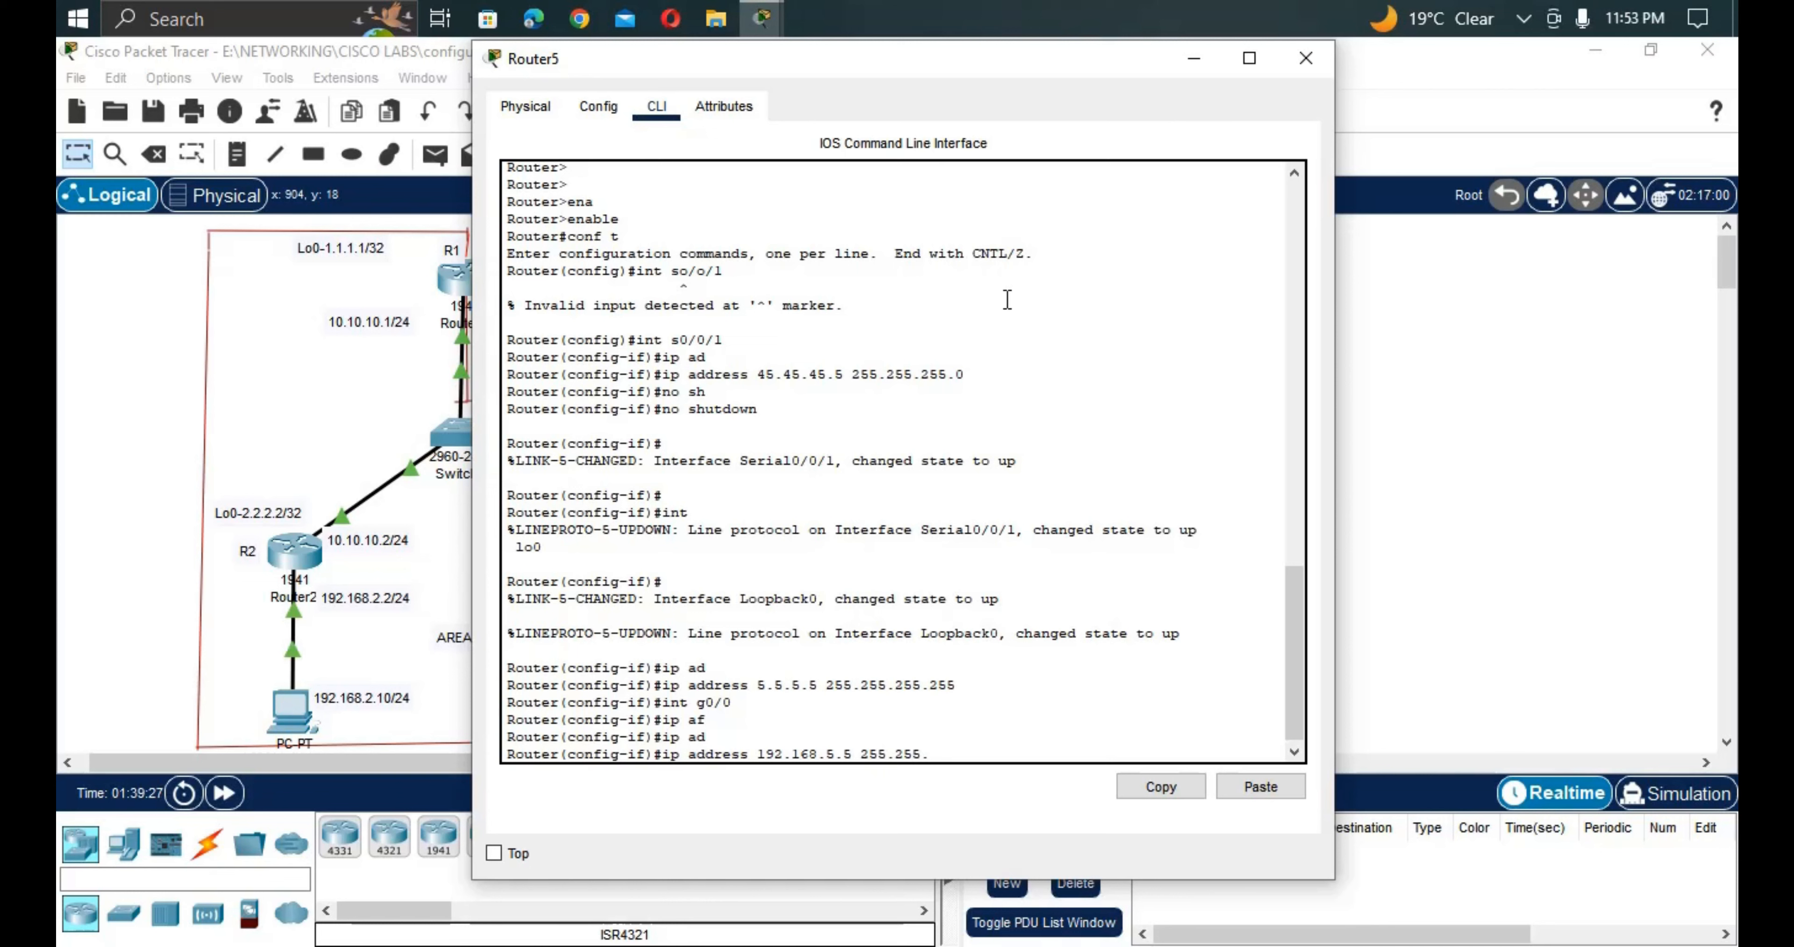
text(255.0)
key(Return)
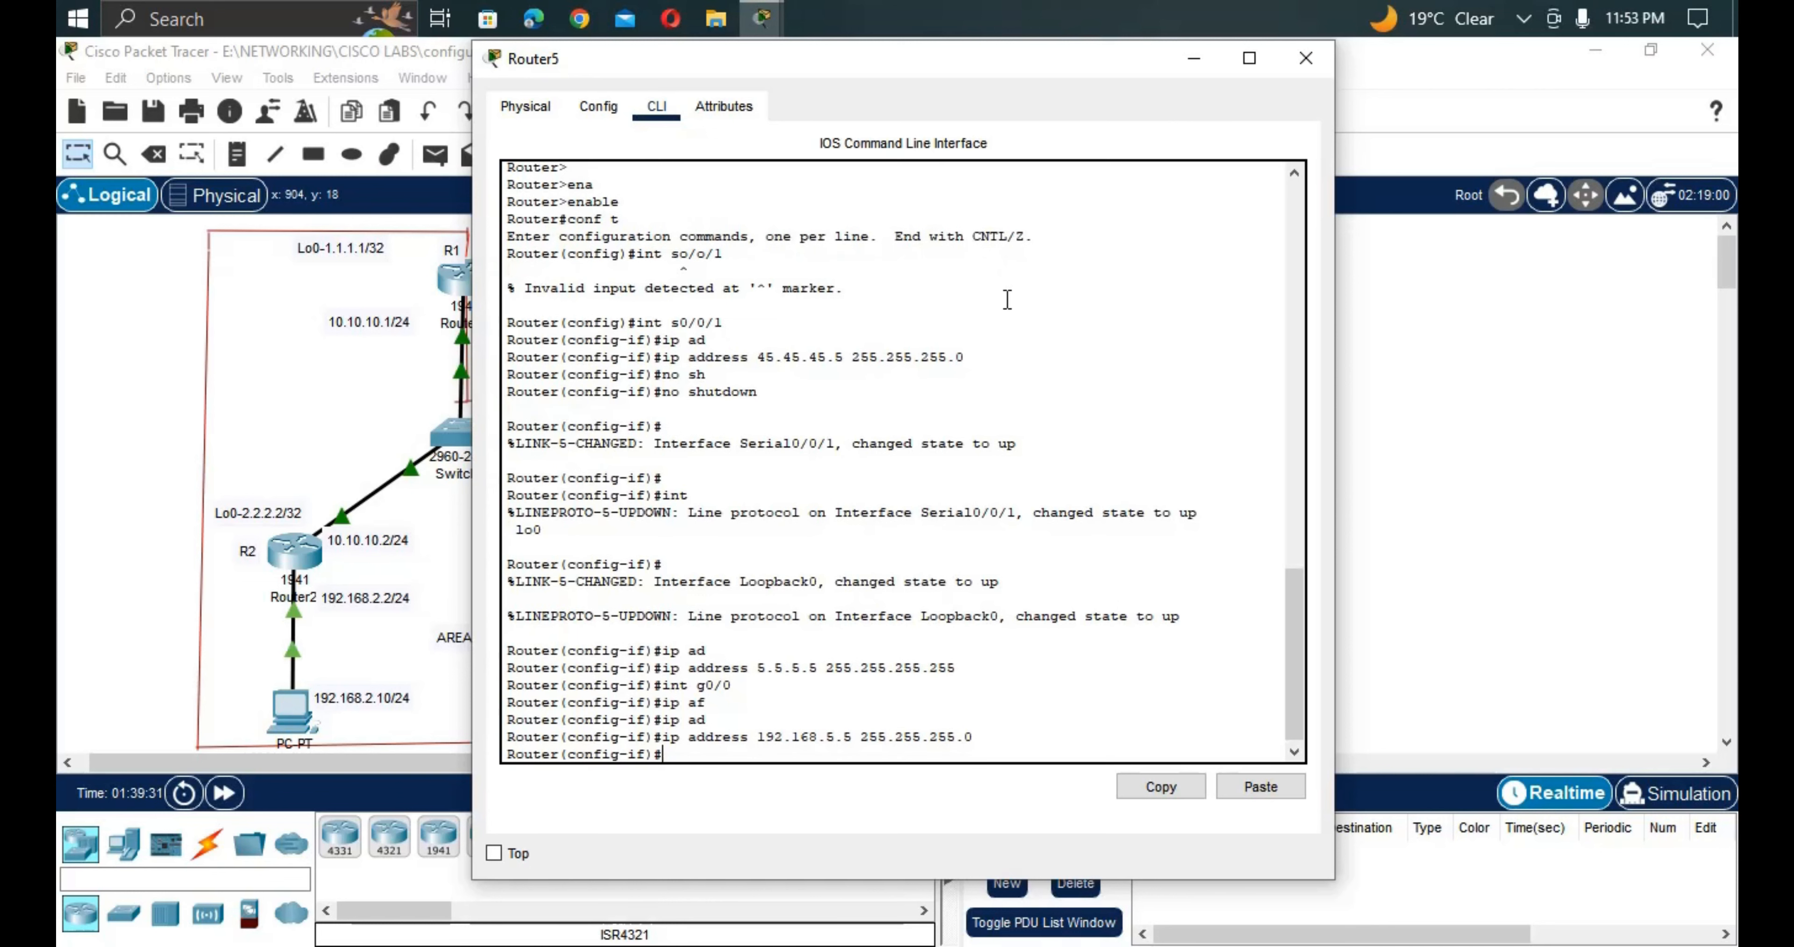
click(1307, 59)
Open the IP configuration of PC3, the PC below R5, and set its static IPv4 address to 192.168.5.10.
click(1237, 507)
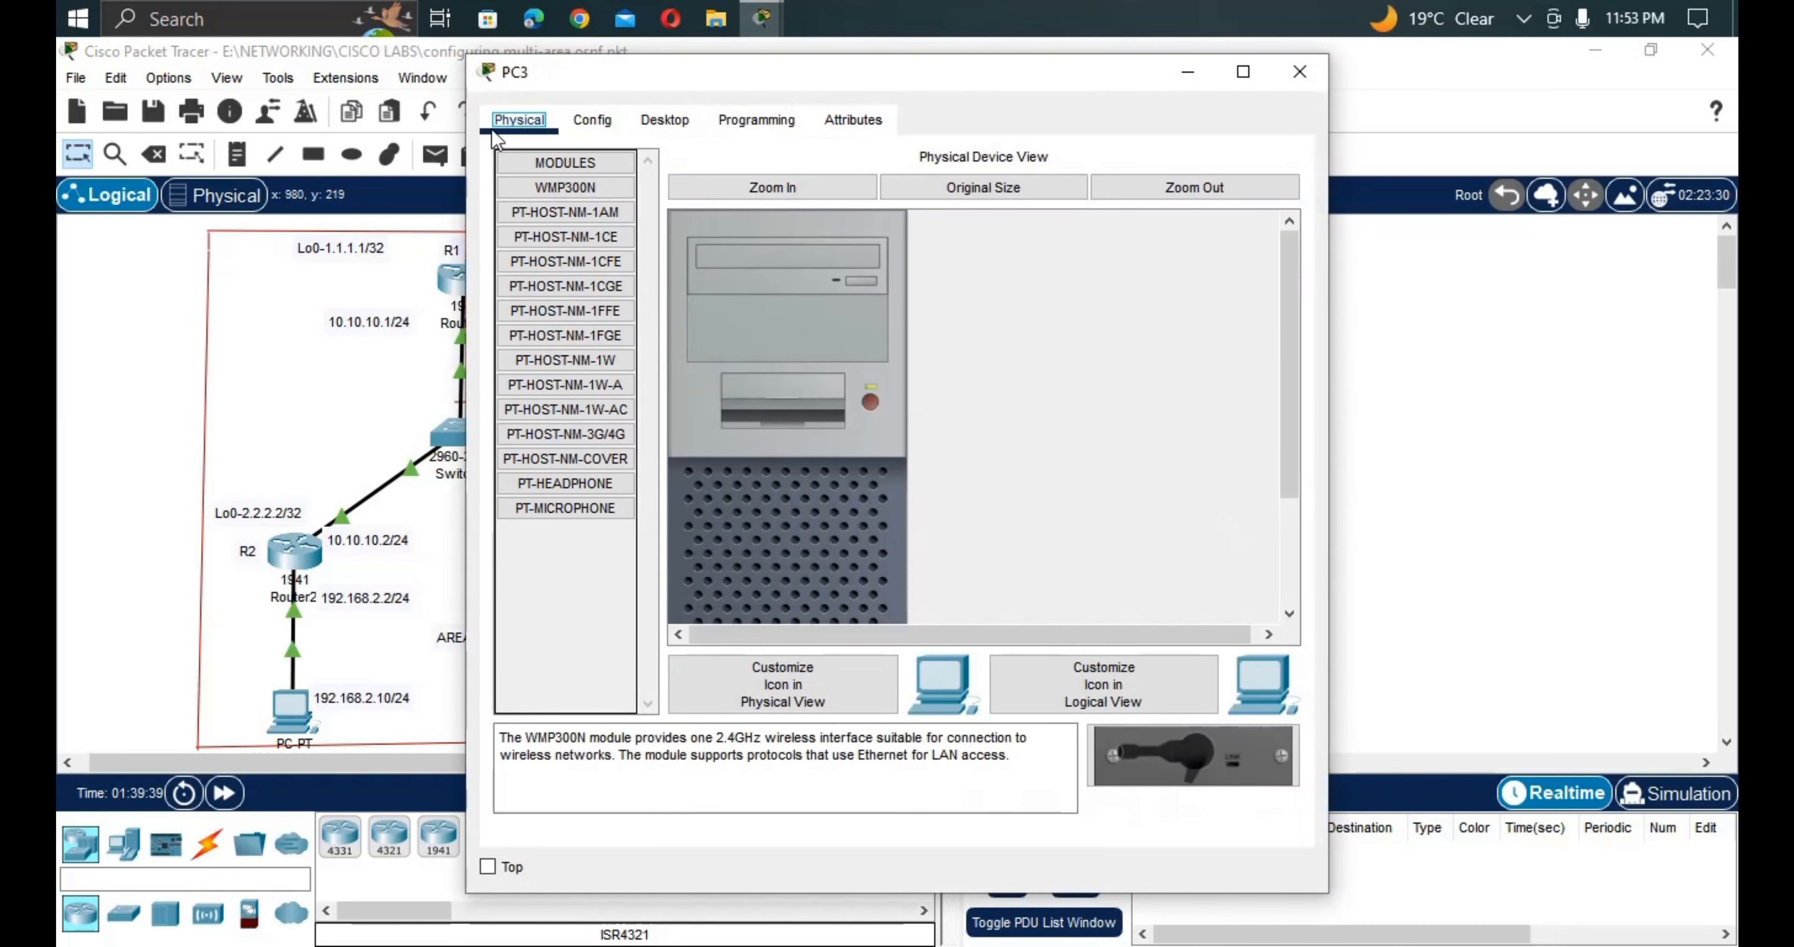
click(689, 125)
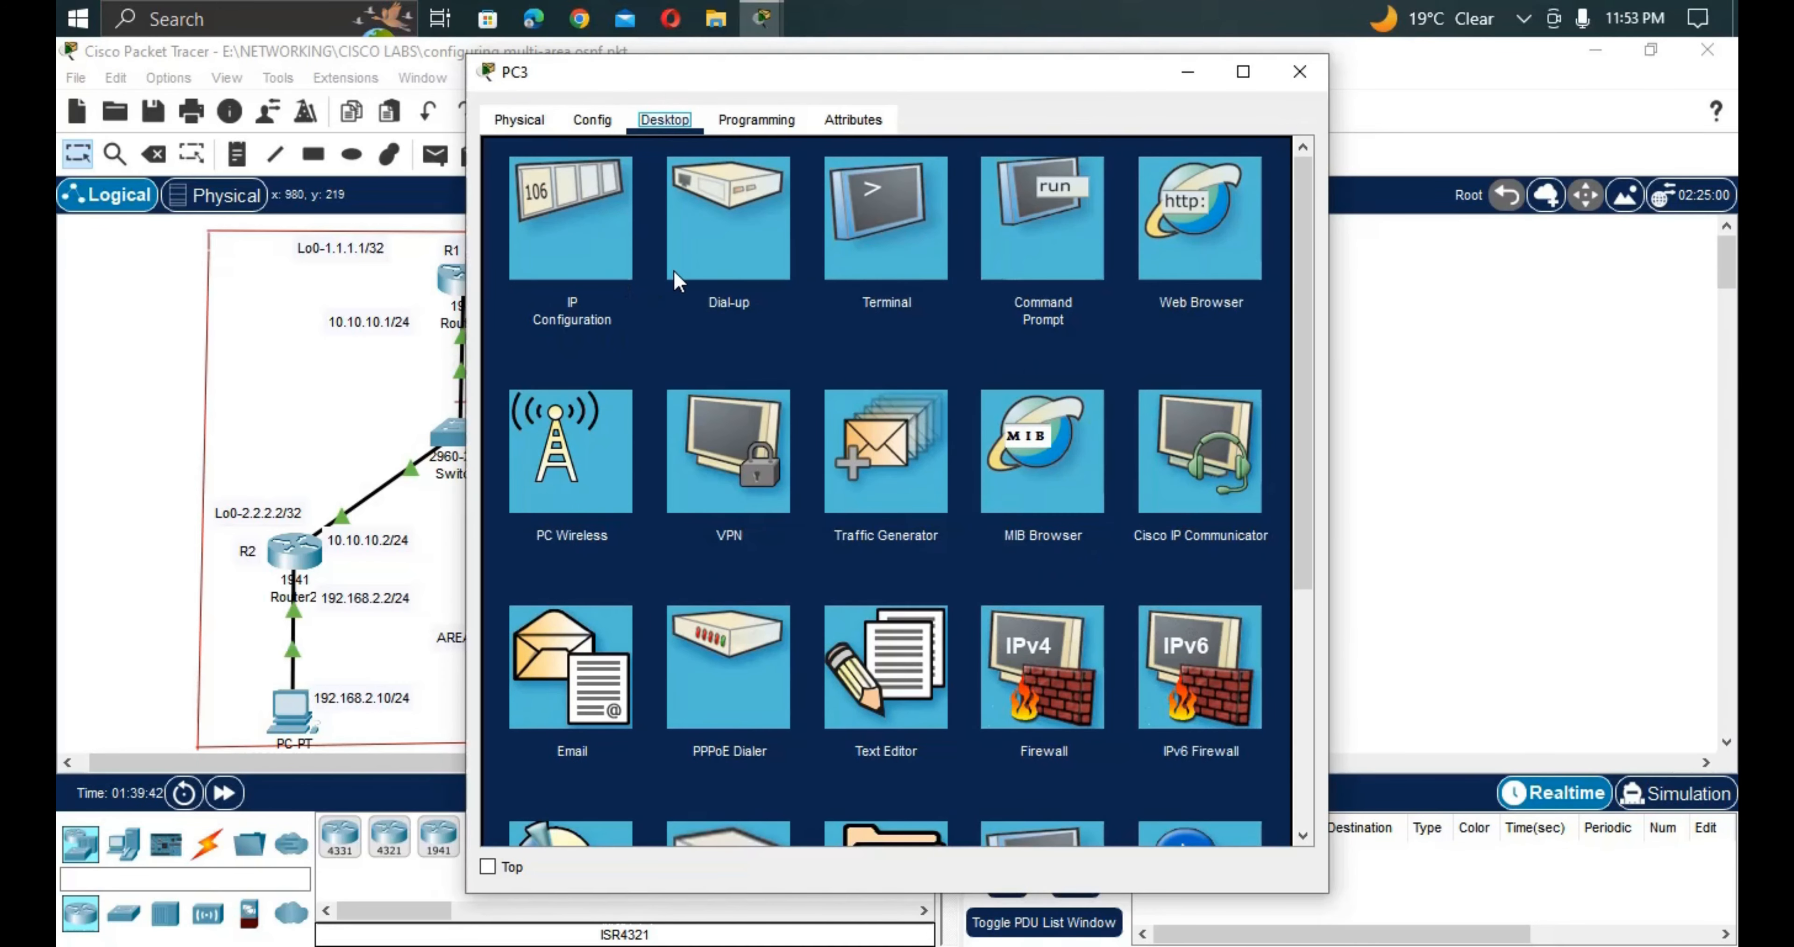
click(631, 261)
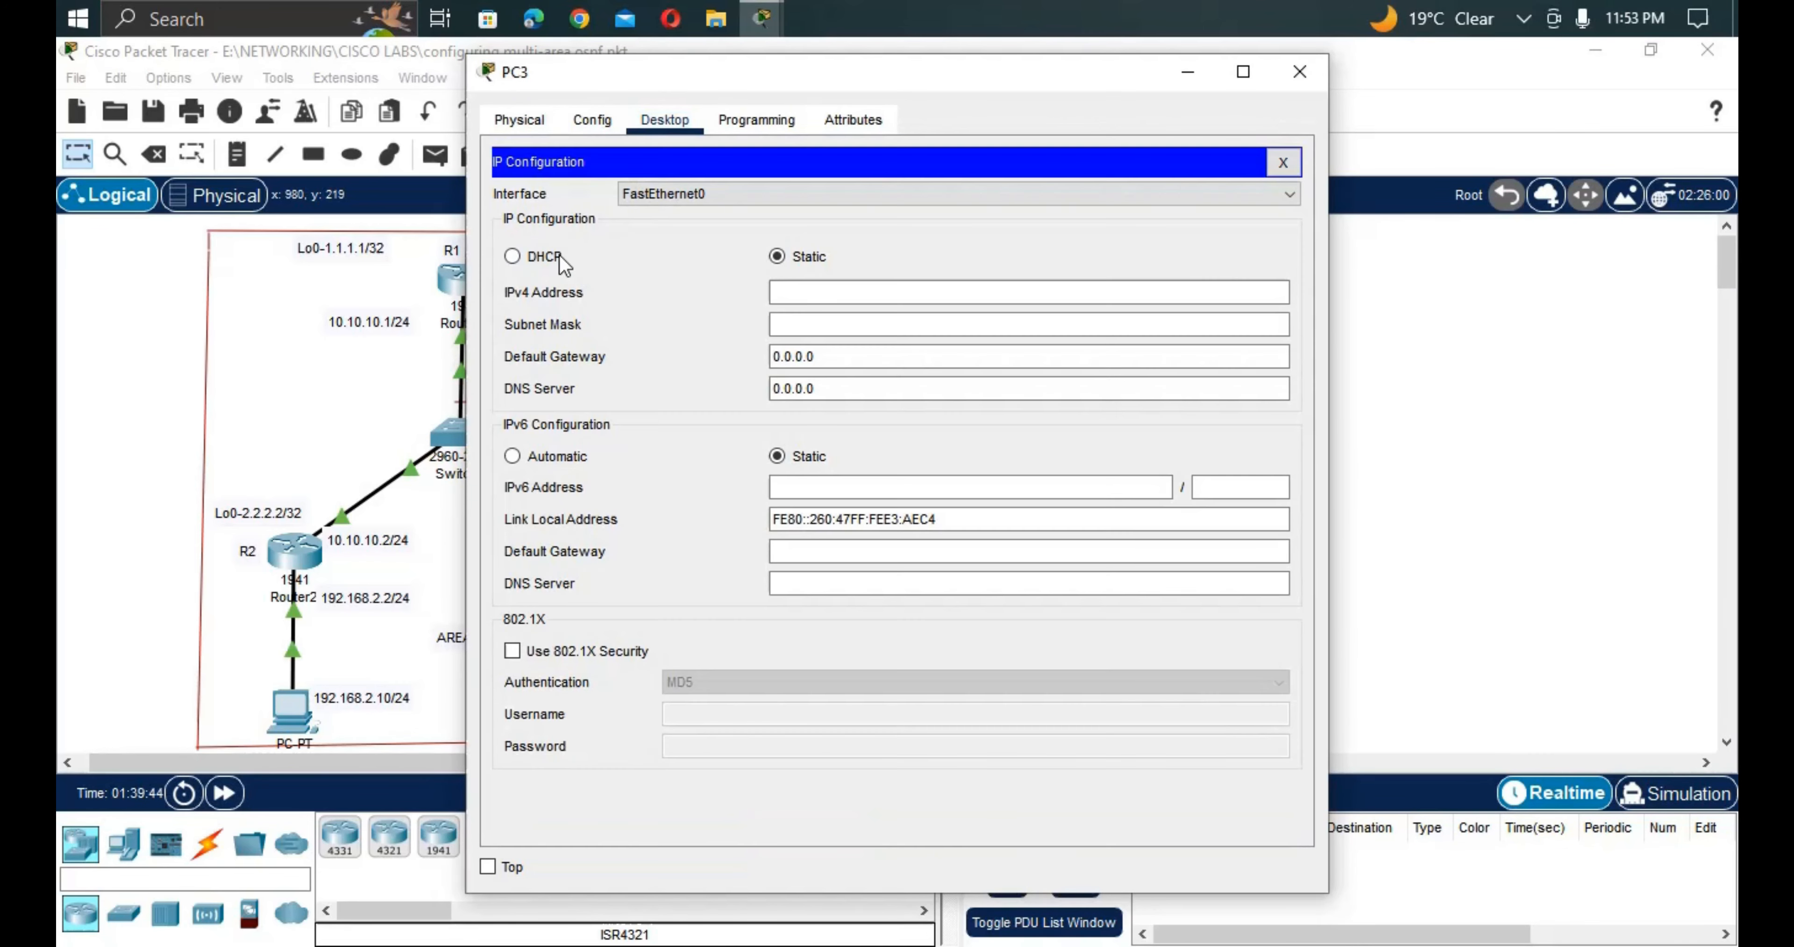
click(884, 292)
text(192.168.5.10)
Give PC3 the subnet mask 255.255.255.0 and default gateway 192.168.5.5, and close its window.
click(884, 324)
click(856, 357)
key(BackSpace)
key(BackSpace)
key(BackSpace)
key(BackSpace)
key(BackSpace)
key(BackSpace)
key(BackSpace)
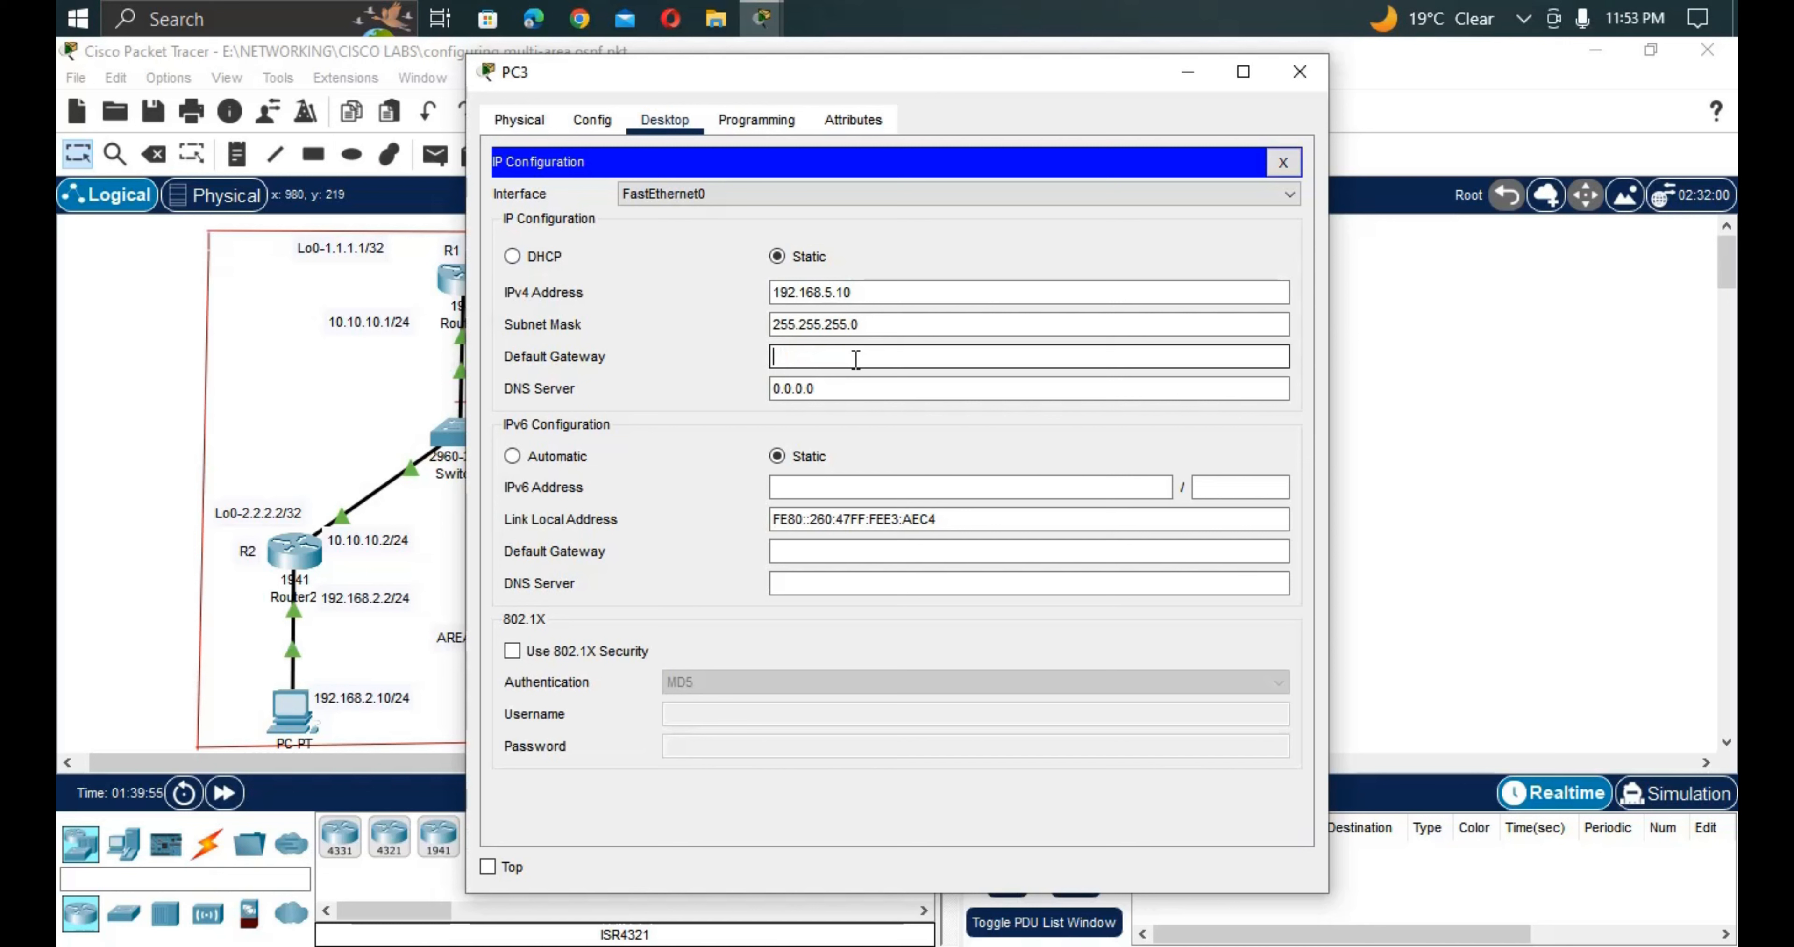
text(192)
text(.168)
text(5.5)
click(1300, 71)
Open the IP configuration of PC5, the PC below R4, and set its static IPv4 address to 192.168.4.10.
click(923, 484)
click(664, 119)
click(544, 202)
click(874, 288)
text(192.1)
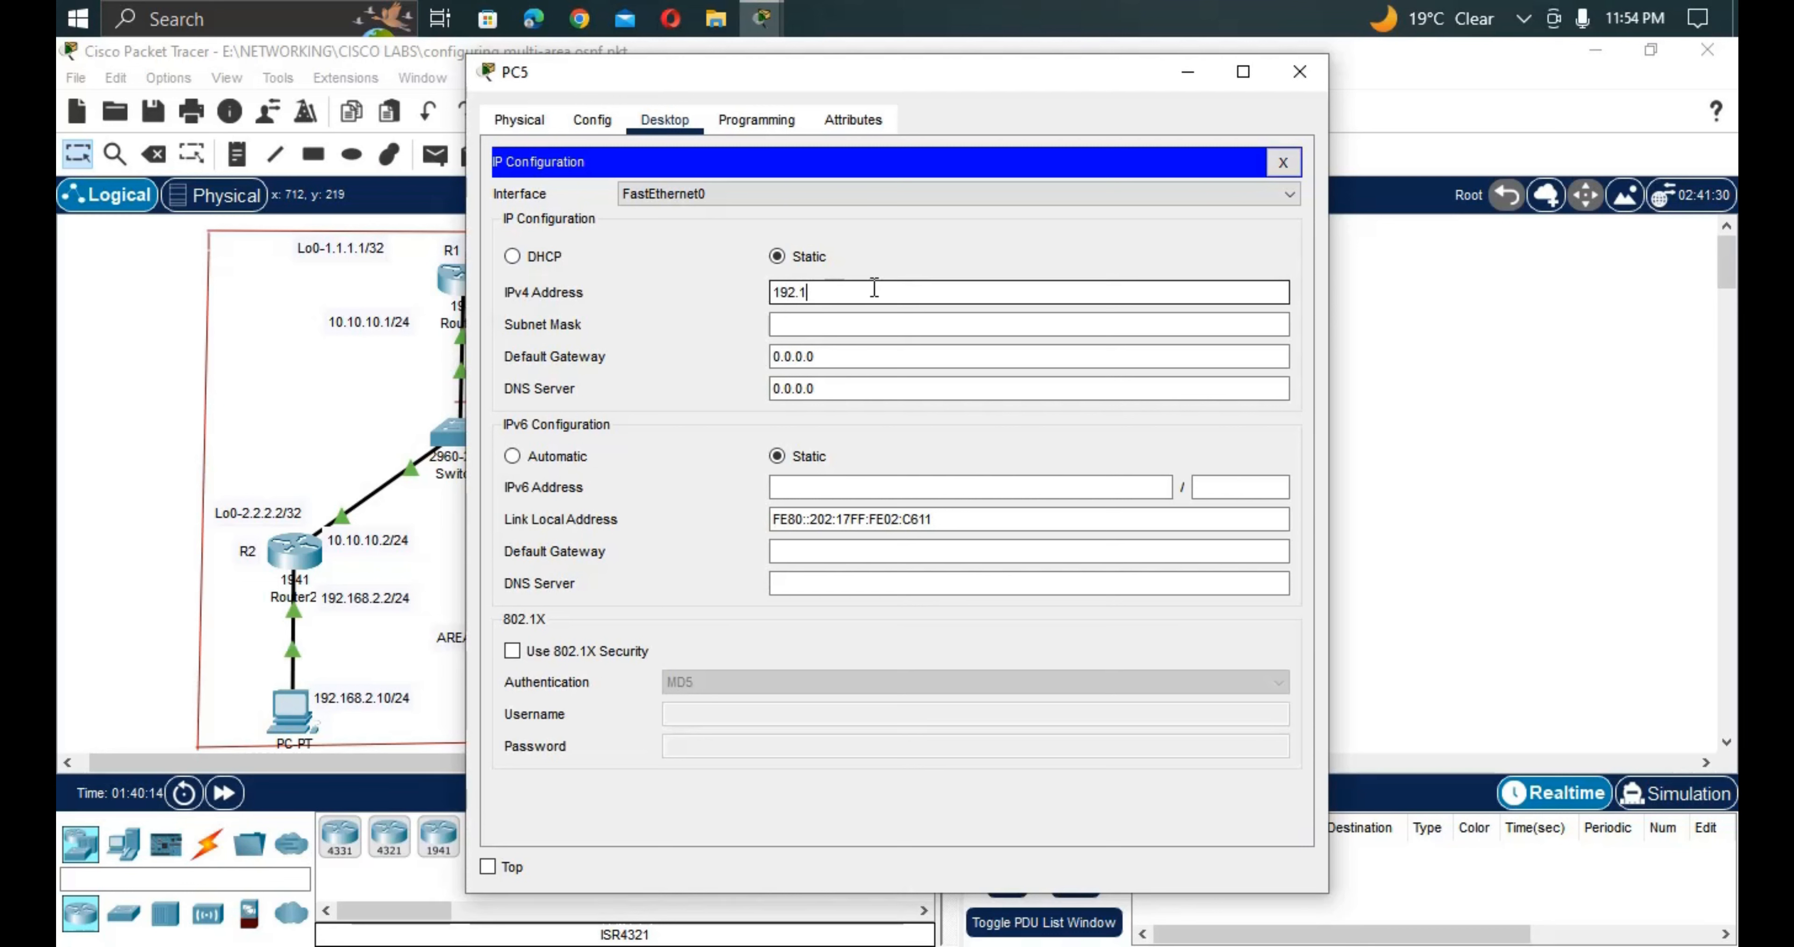
text(68.4.)
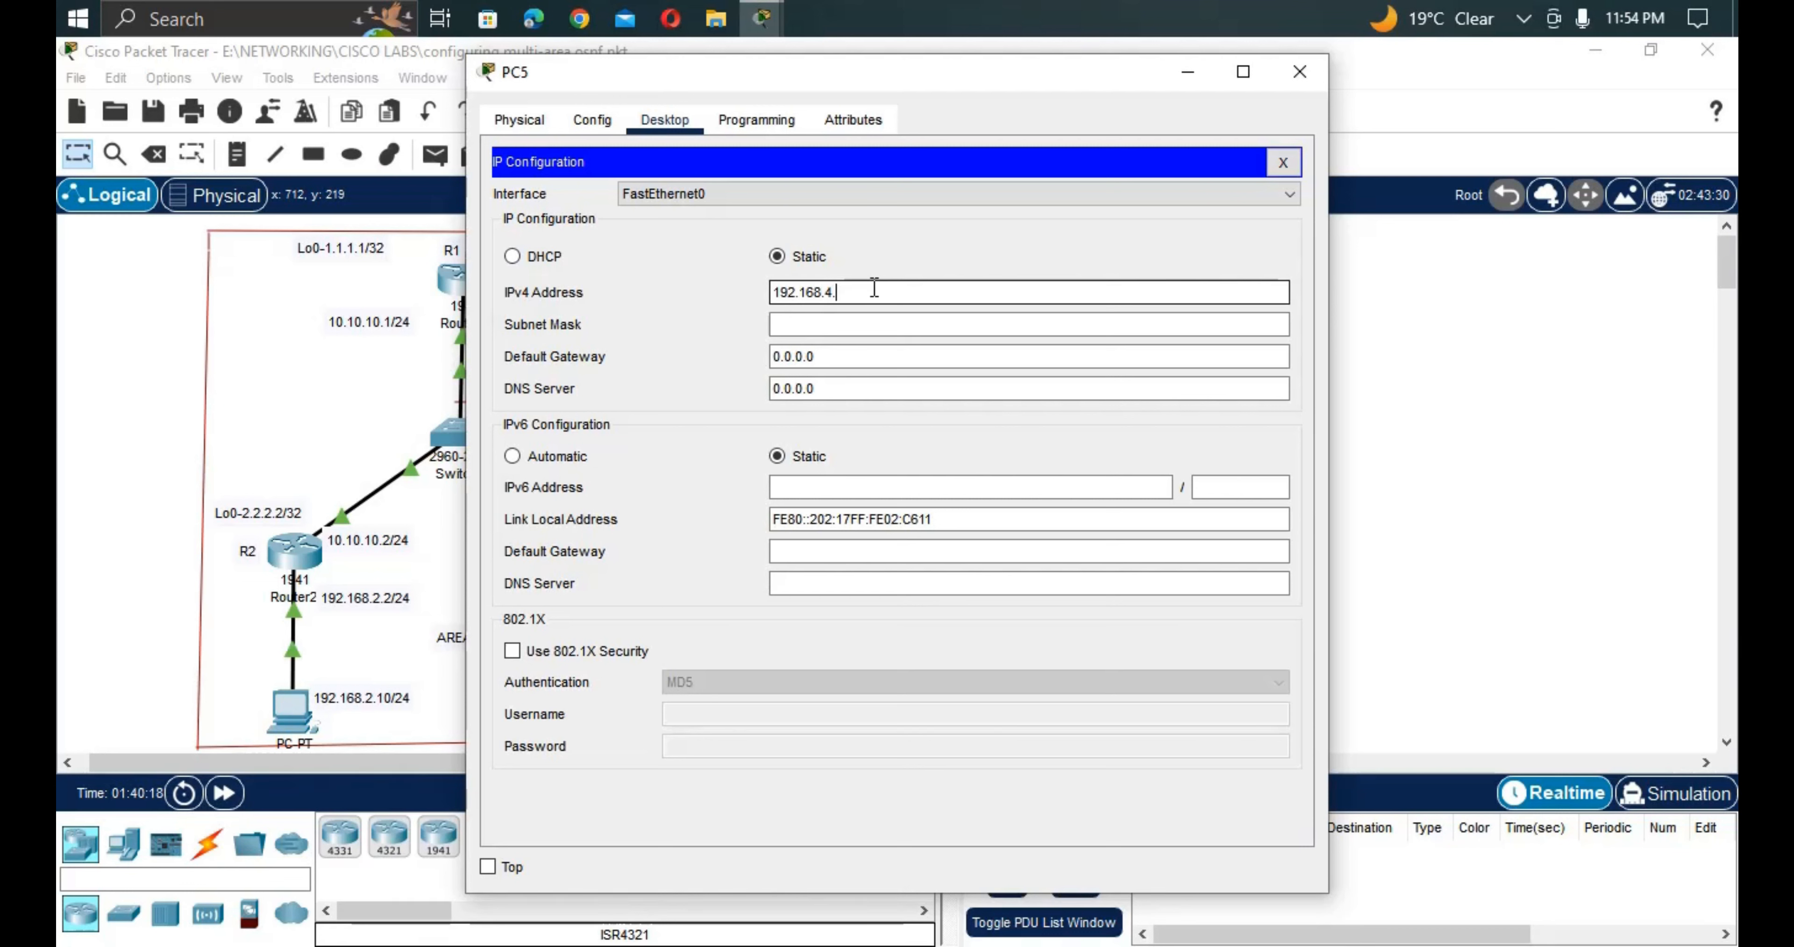
text(10)
Give PC5 the subnet mask 255.255.255.0 and default gateway 192.168.4.4, and close its window.
click(864, 324)
click(847, 351)
key(BackSpace)
key(BackSpace)
key(BackSpace)
key(BackSpace)
key(BackSpace)
key(BackSpace)
key(BackSpace)
text(192.168.4.)
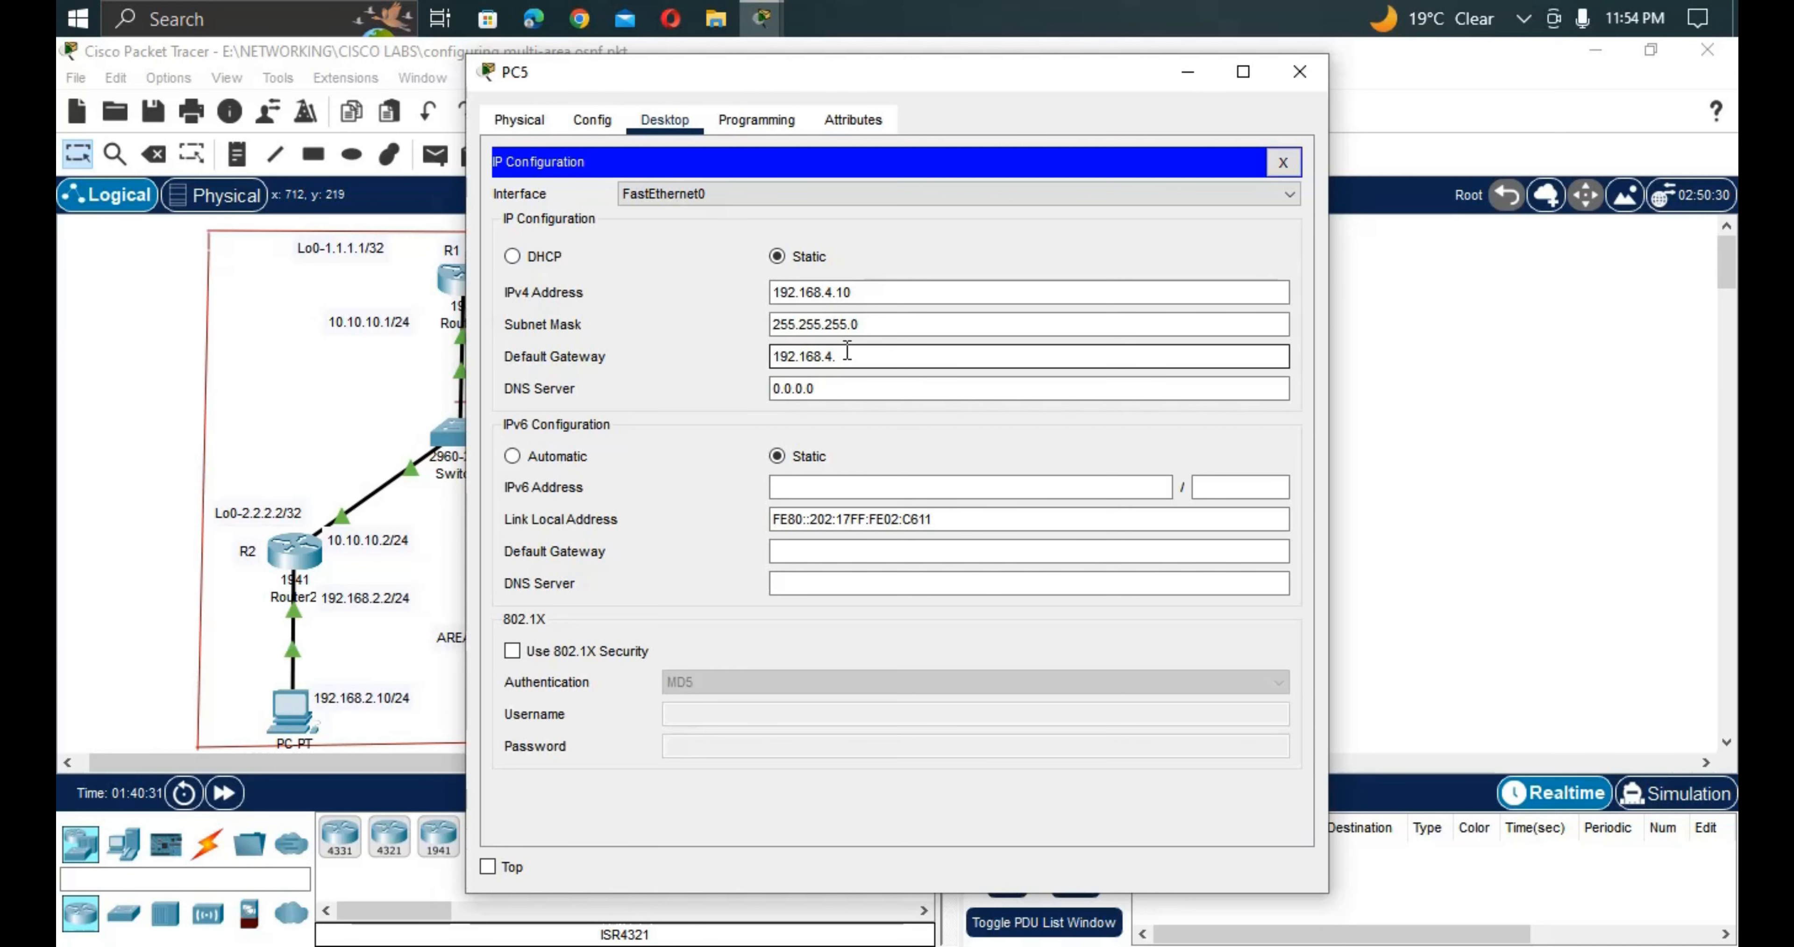
text(4)
click(1396, 432)
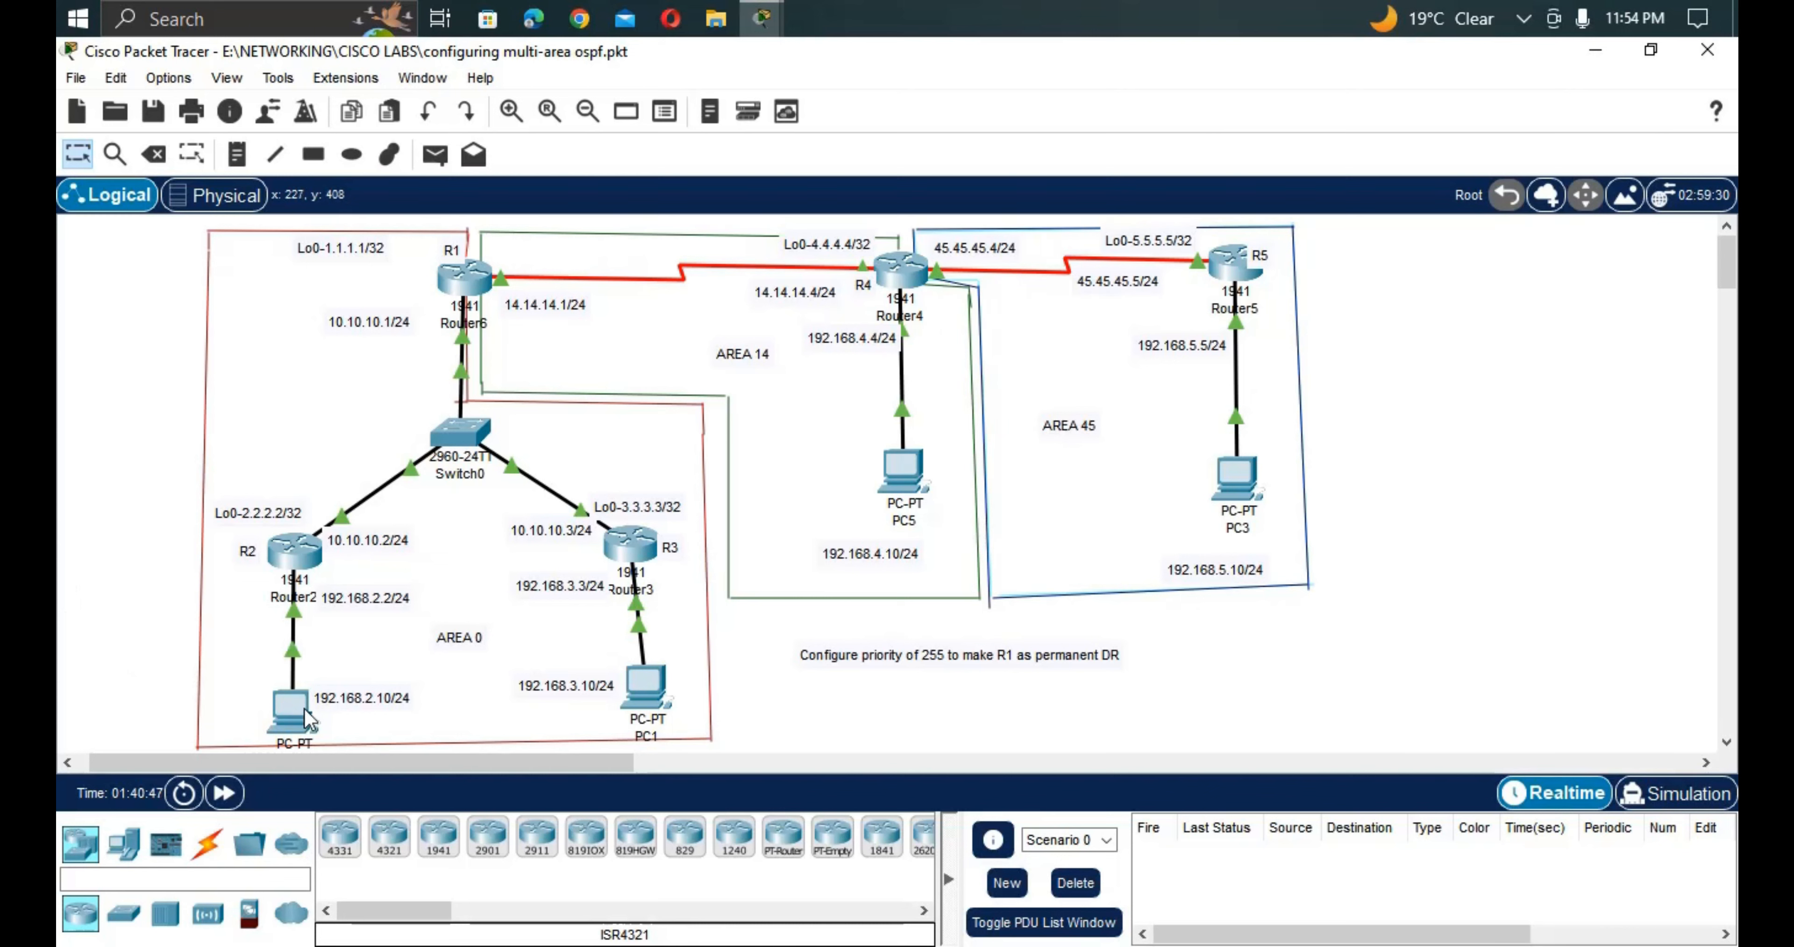
From the command prompt of PC4, the PC below R2, ping R2's interface addresses 192.168.2.2 and 10.10.10.2.
click(309, 727)
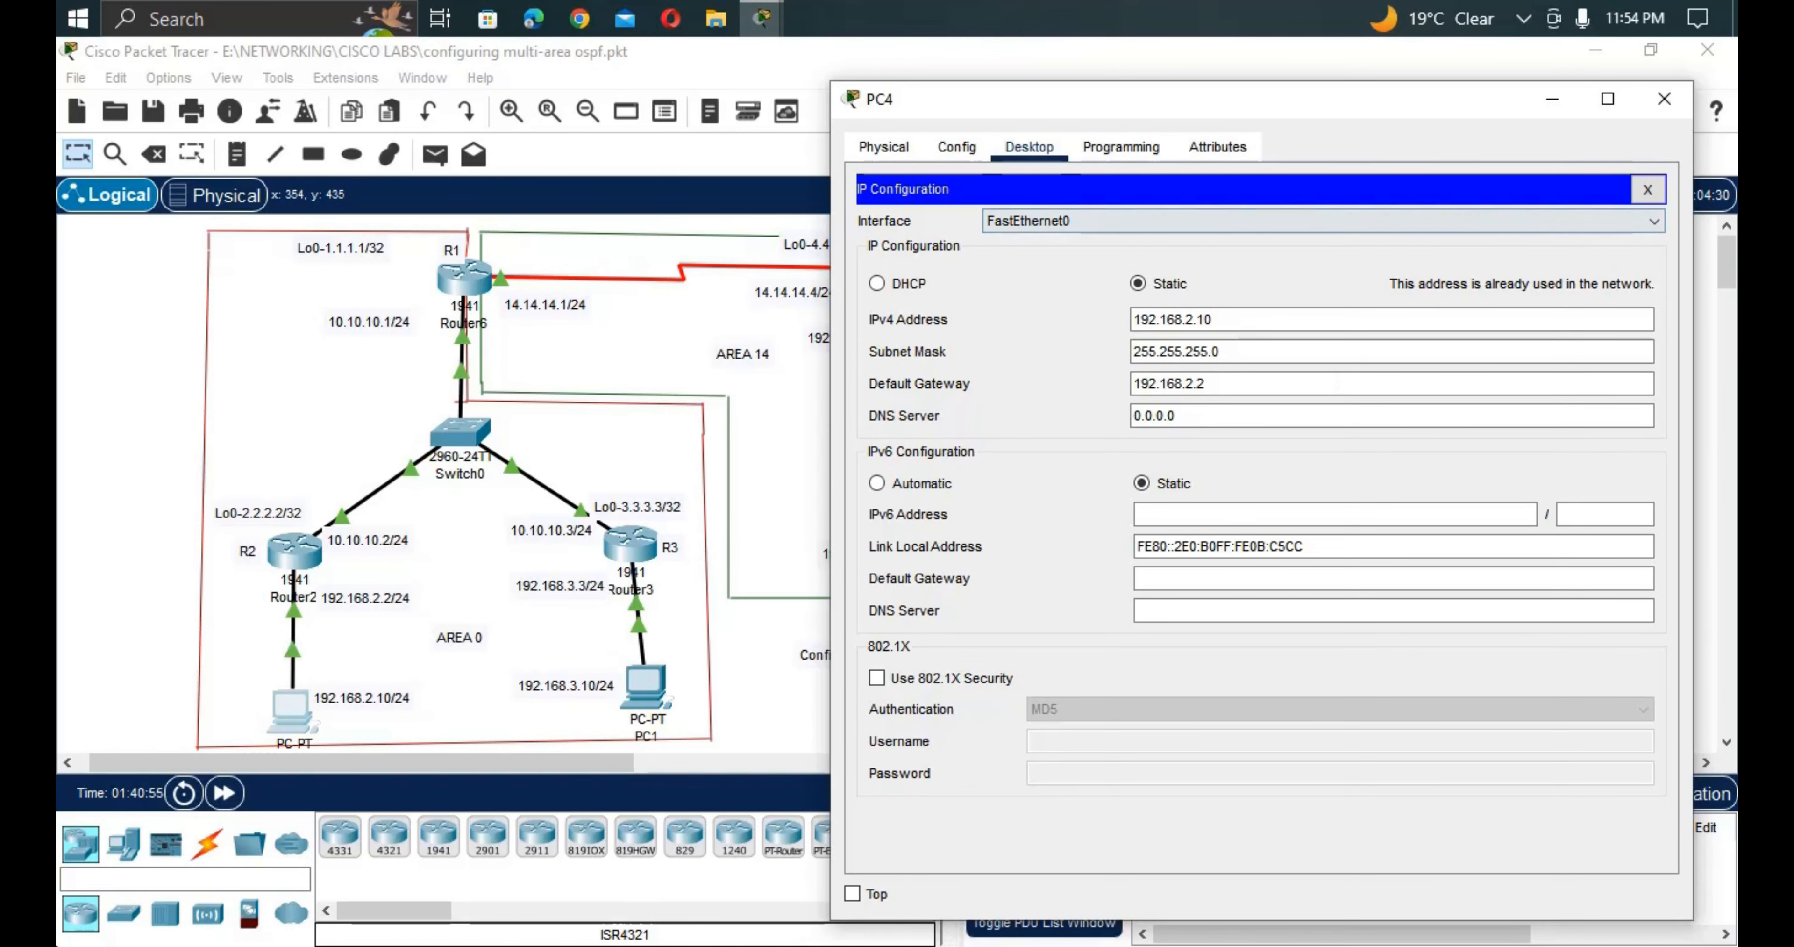
click(1649, 190)
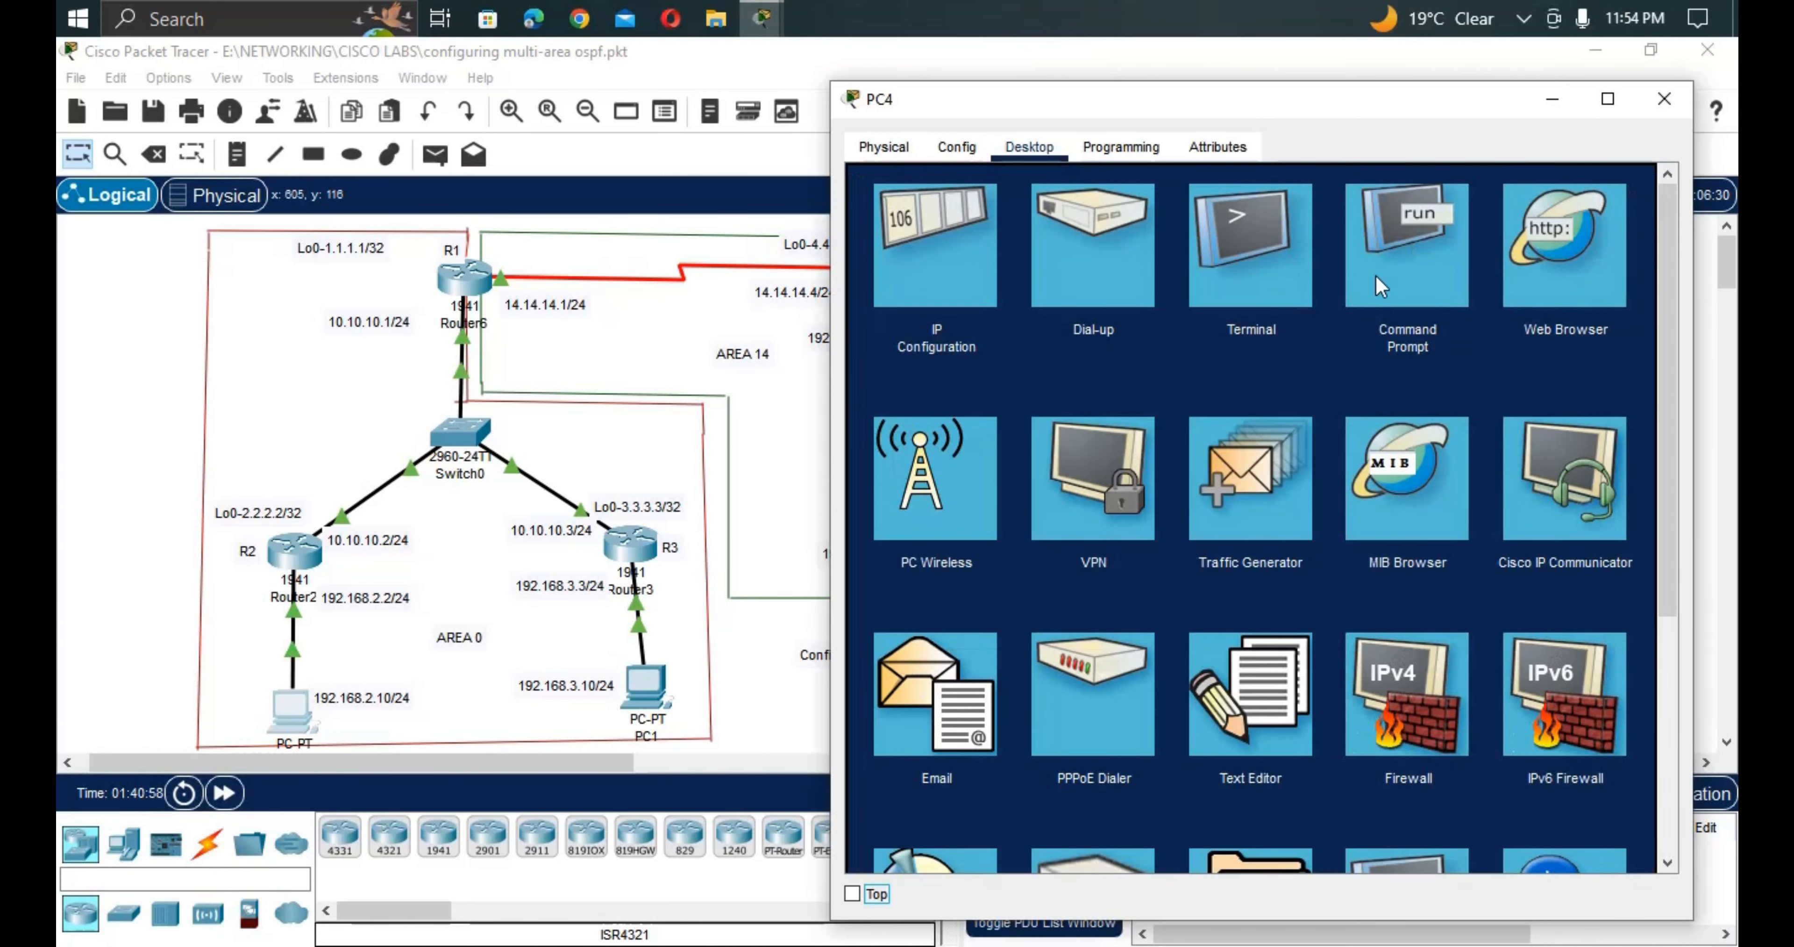
click(1358, 287)
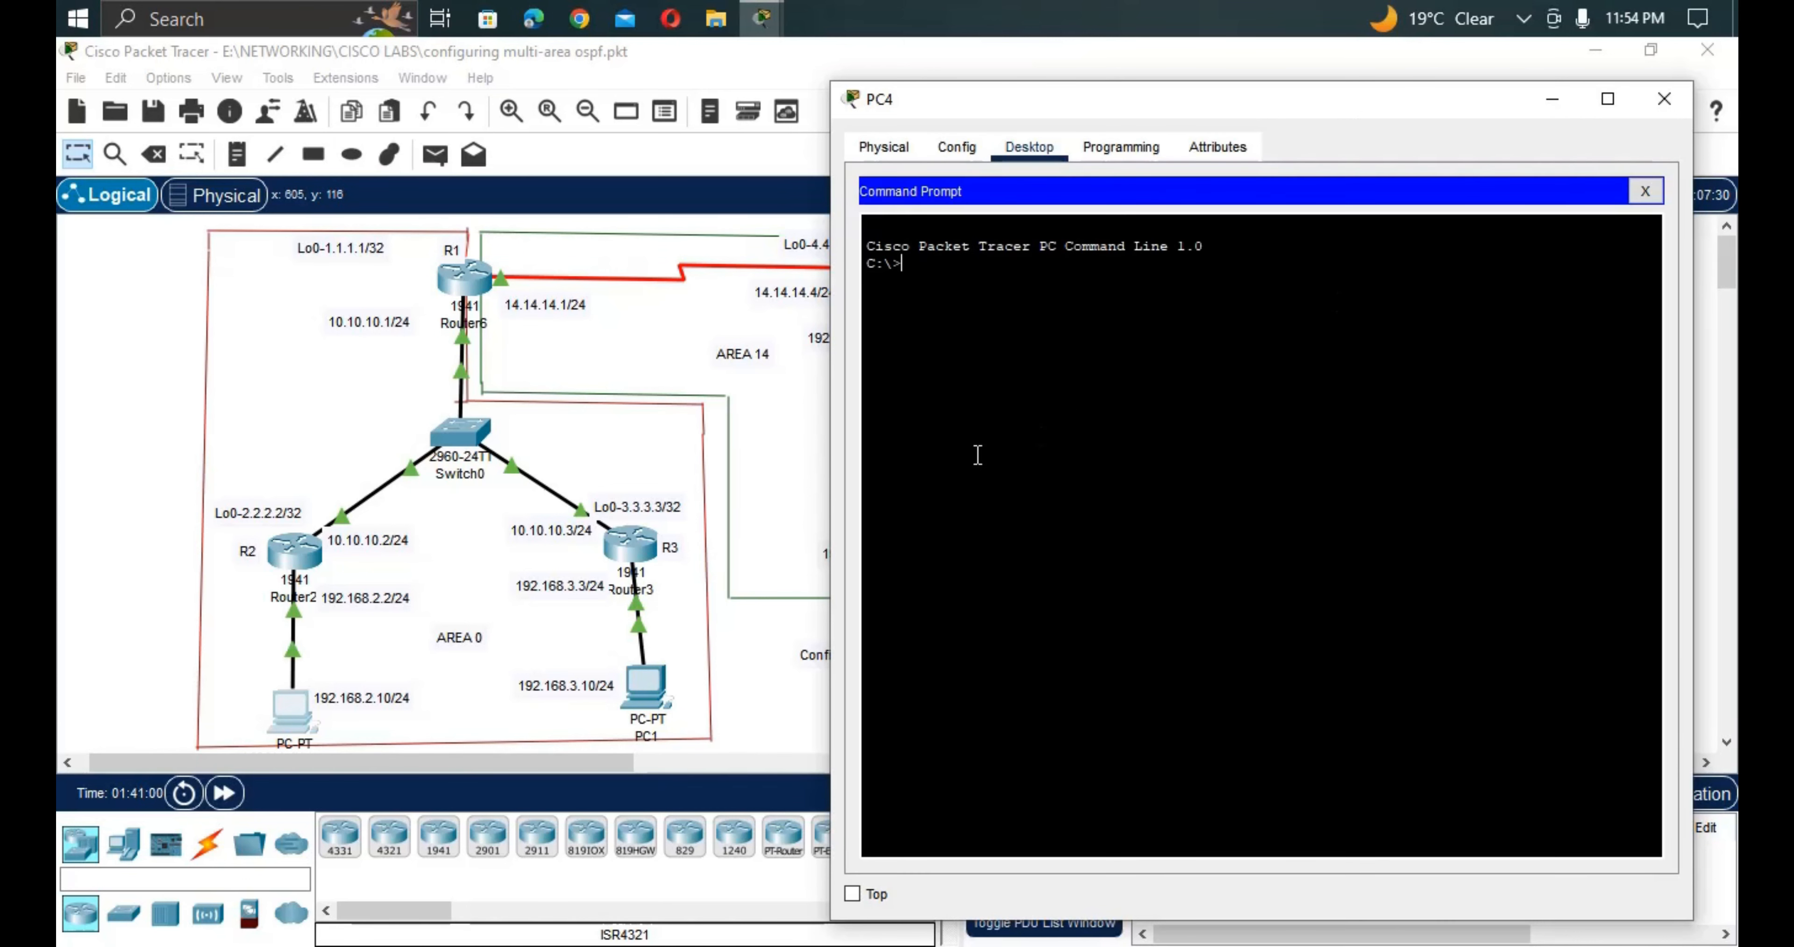
text(ping 192.168.2.2)
key(Return)
text(ping 10.10.10.2)
key(Return)
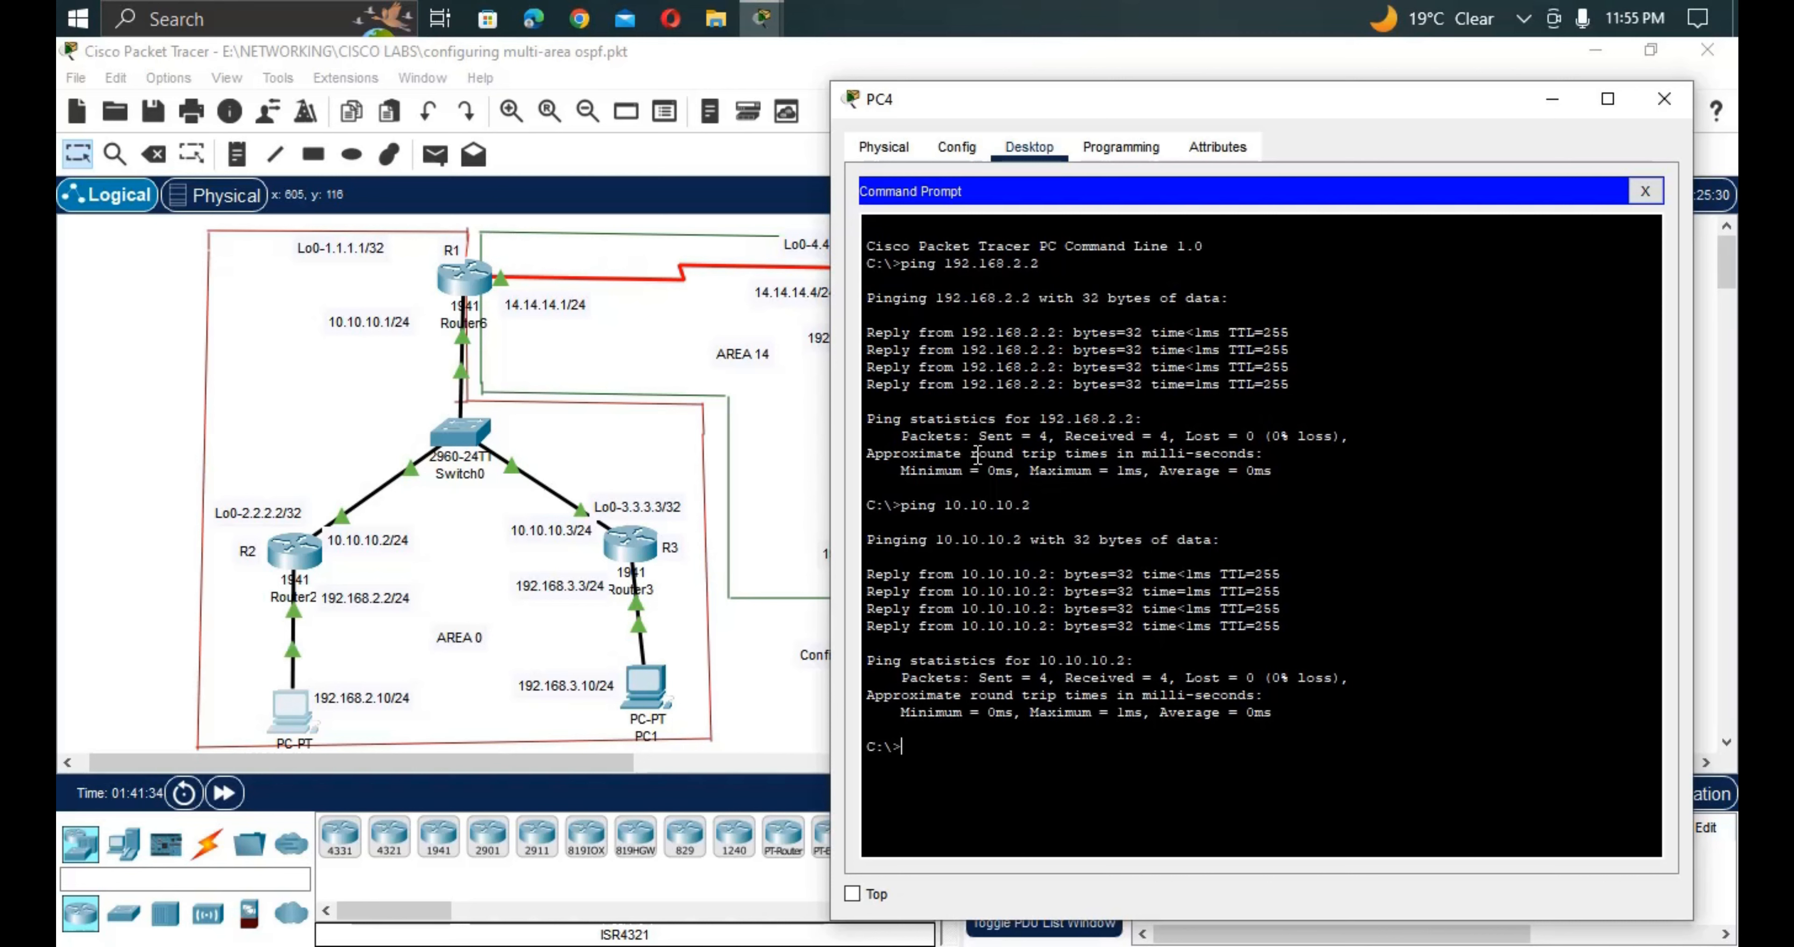
Ping R1's address 10.10.10.1 from PC4 and move its window aside to uncover the topology.
text(ping 10.10.10.1)
key(Return)
drag(1099, 110, 1475, 195)
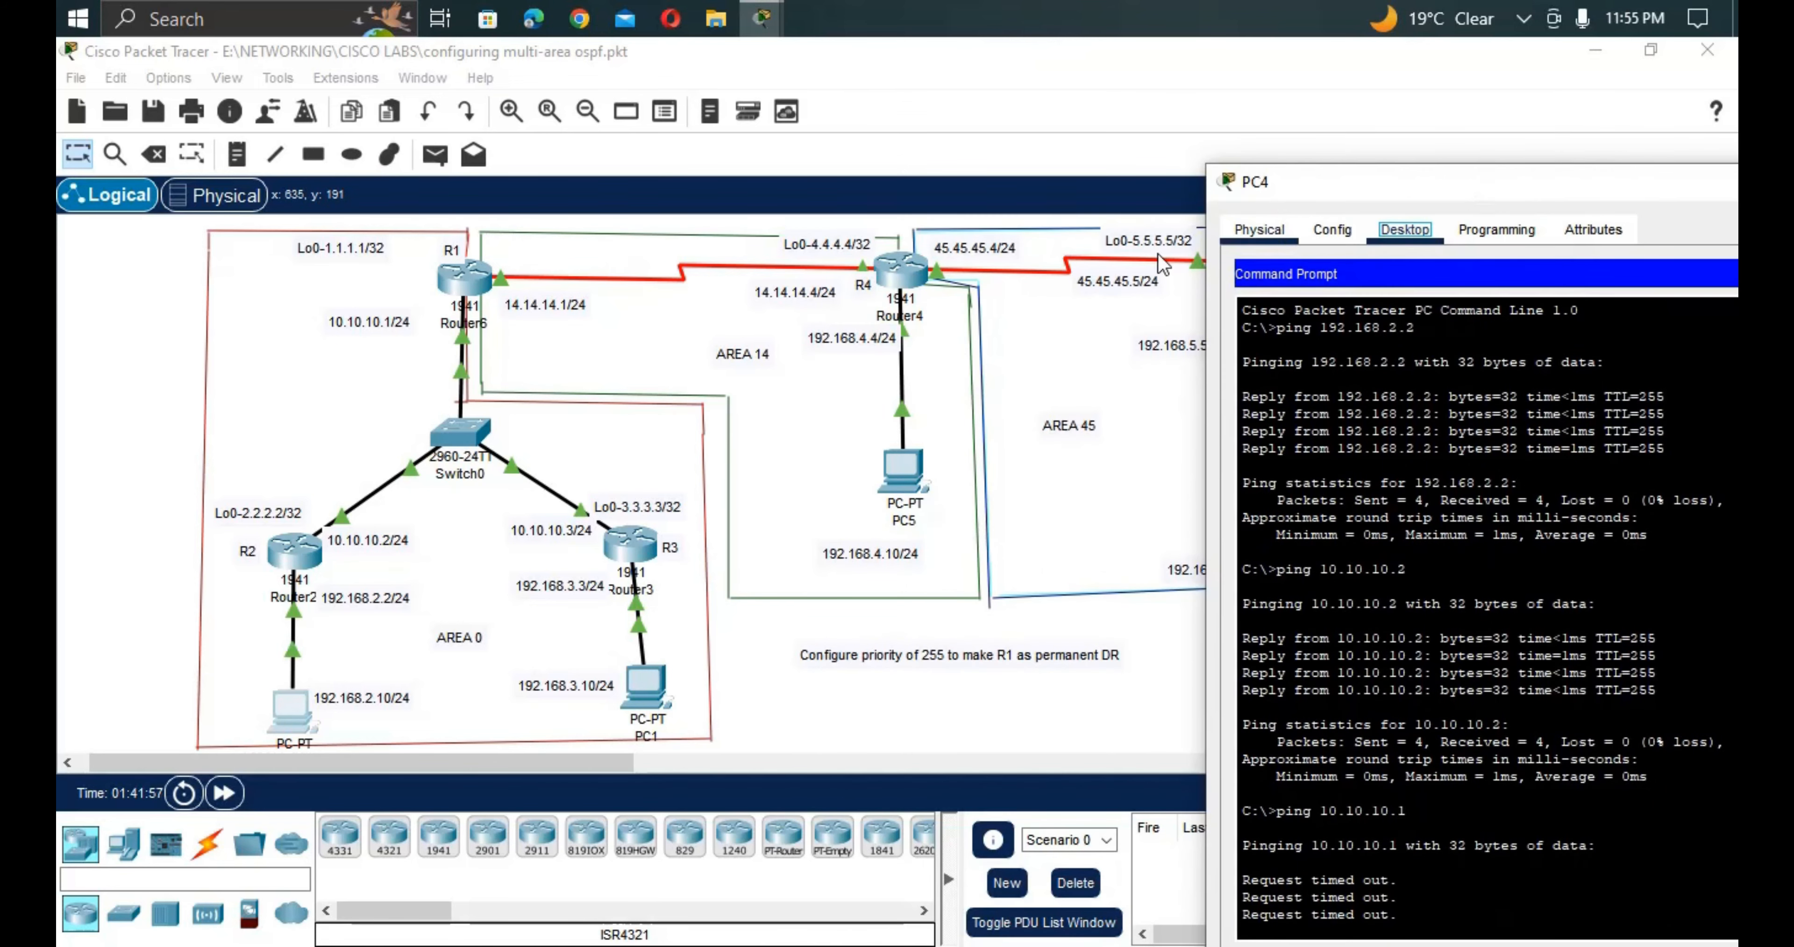